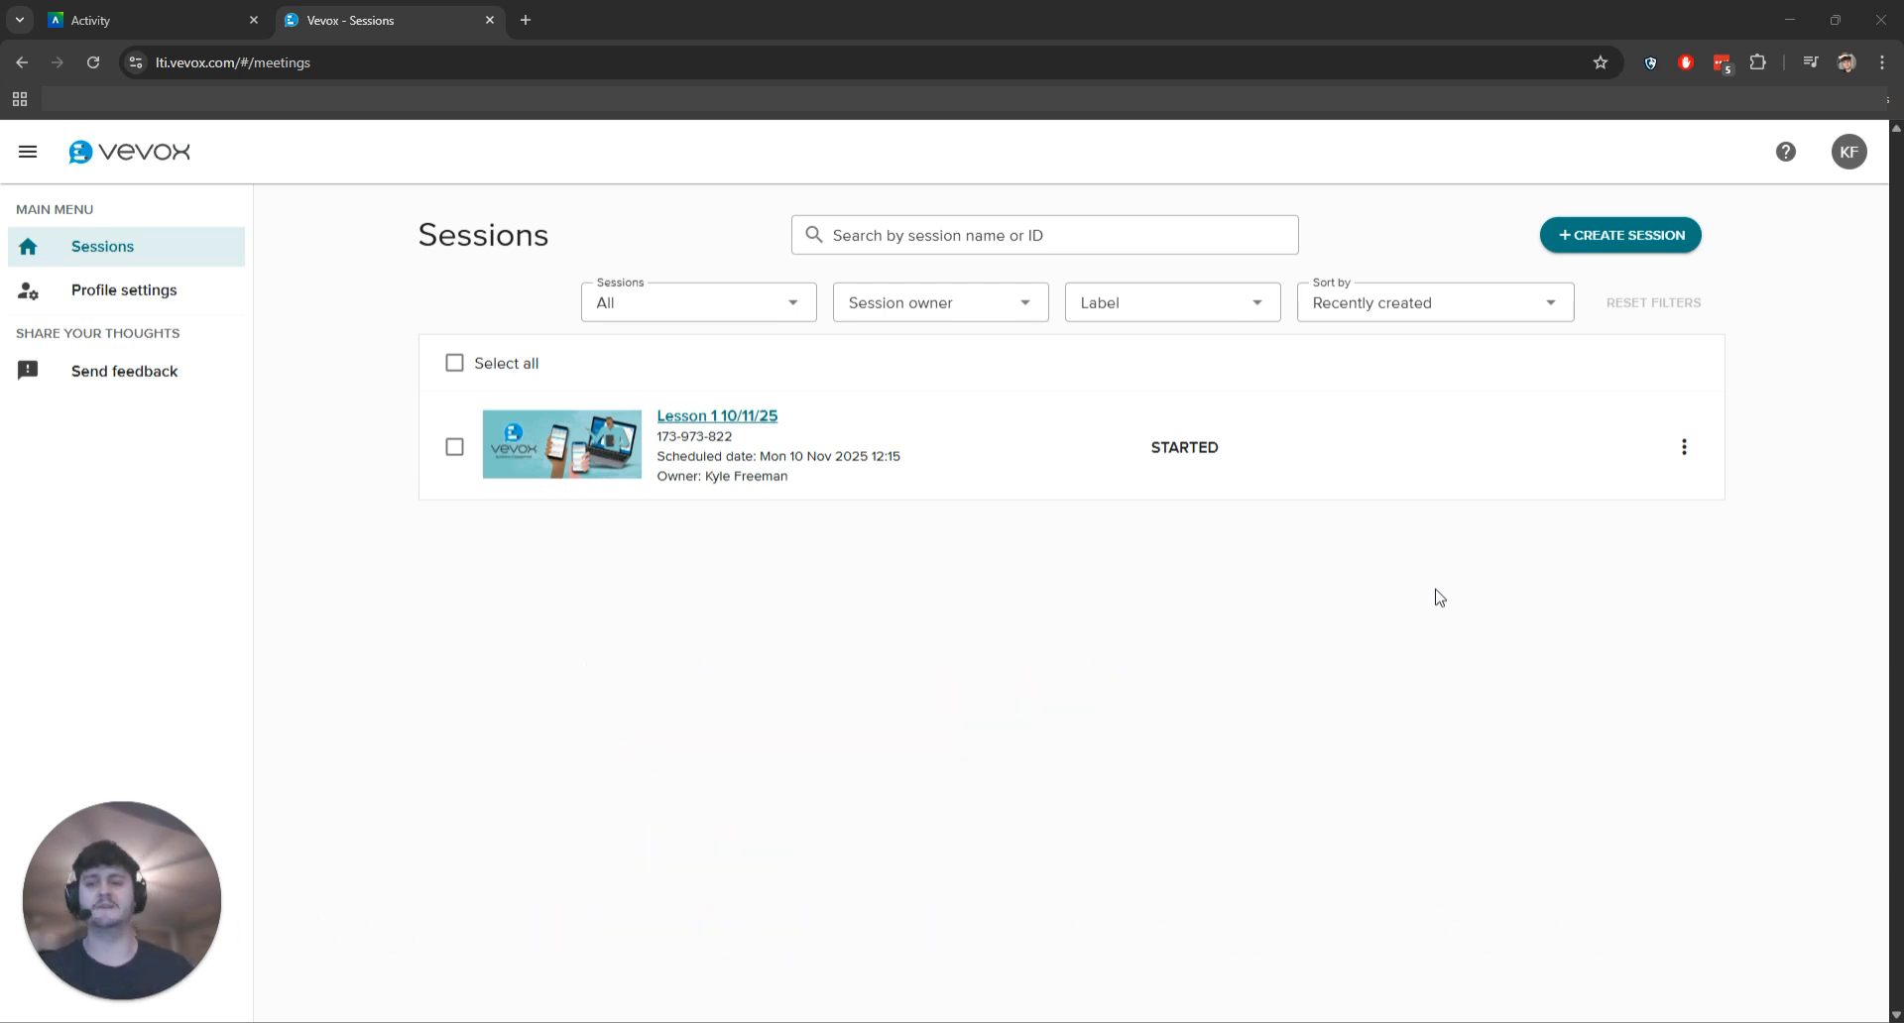
# Open the Lesson 1 10/11/25 session in Vevox and switch to Blackboard to open the course of the same name
pyautogui.click(687, 415)
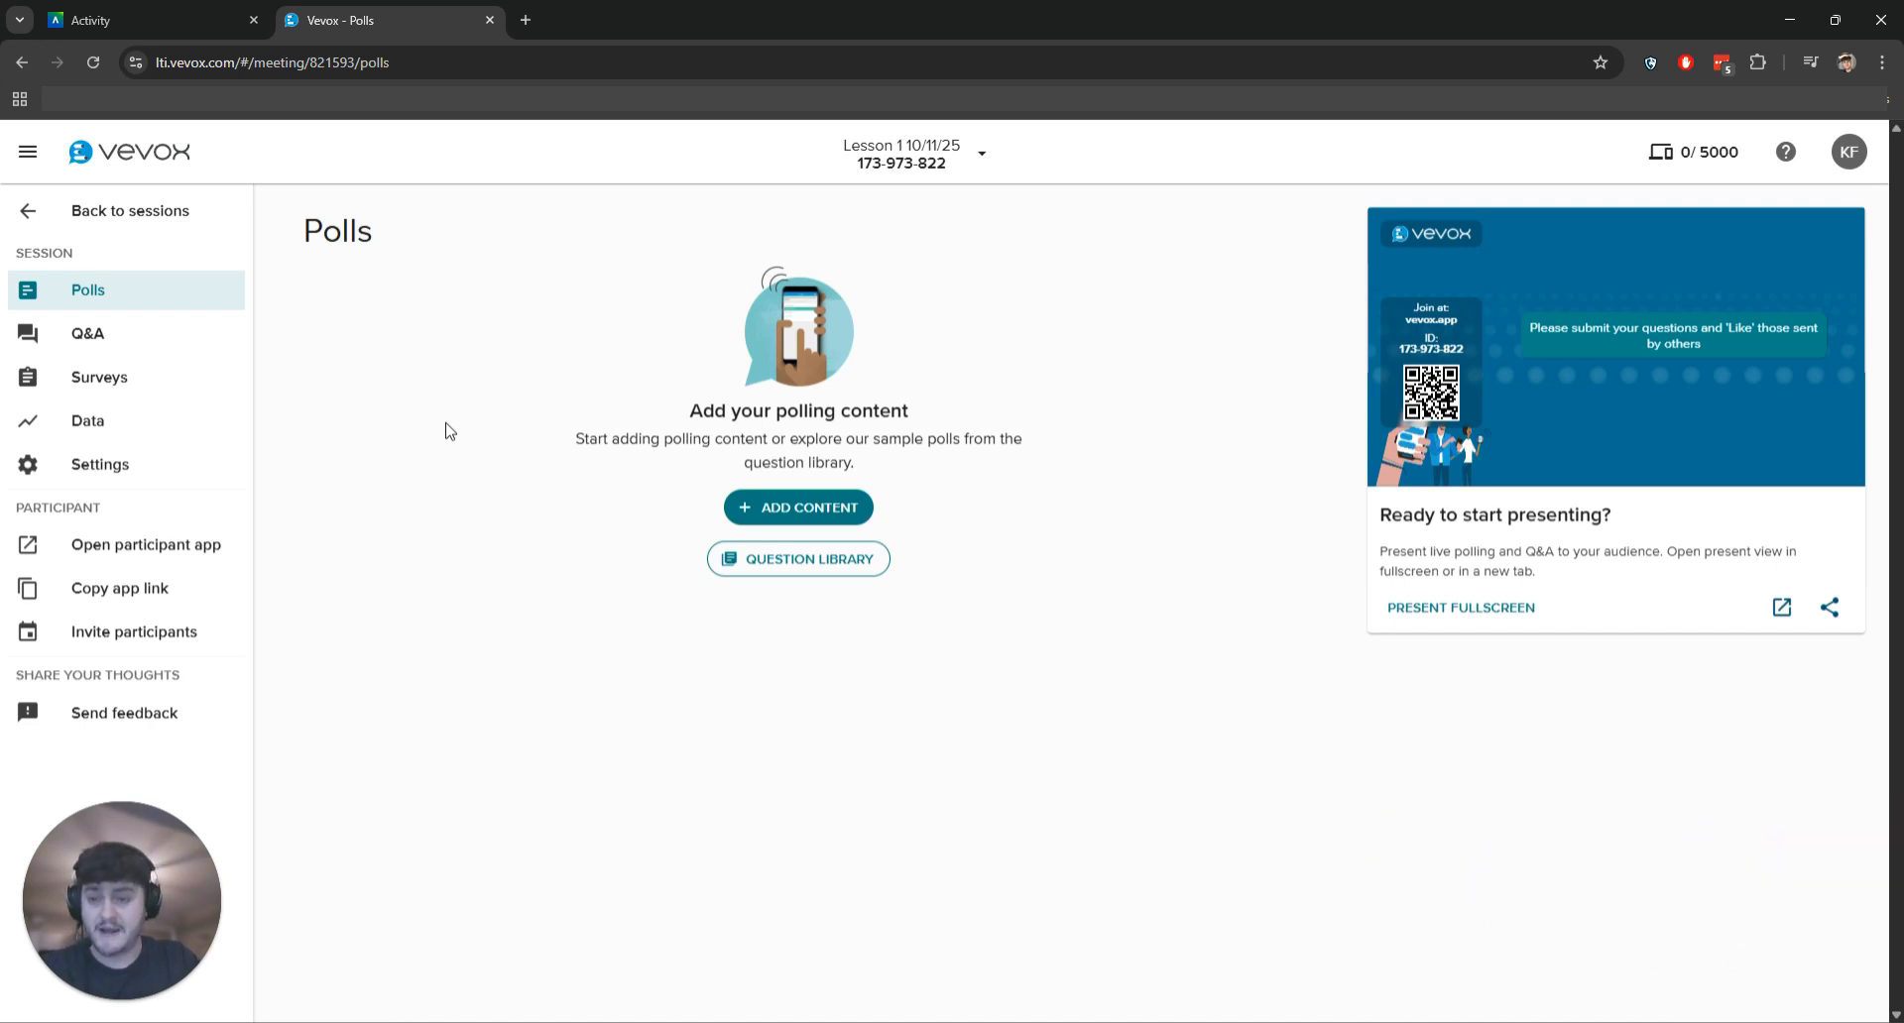
pyautogui.click(114, 18)
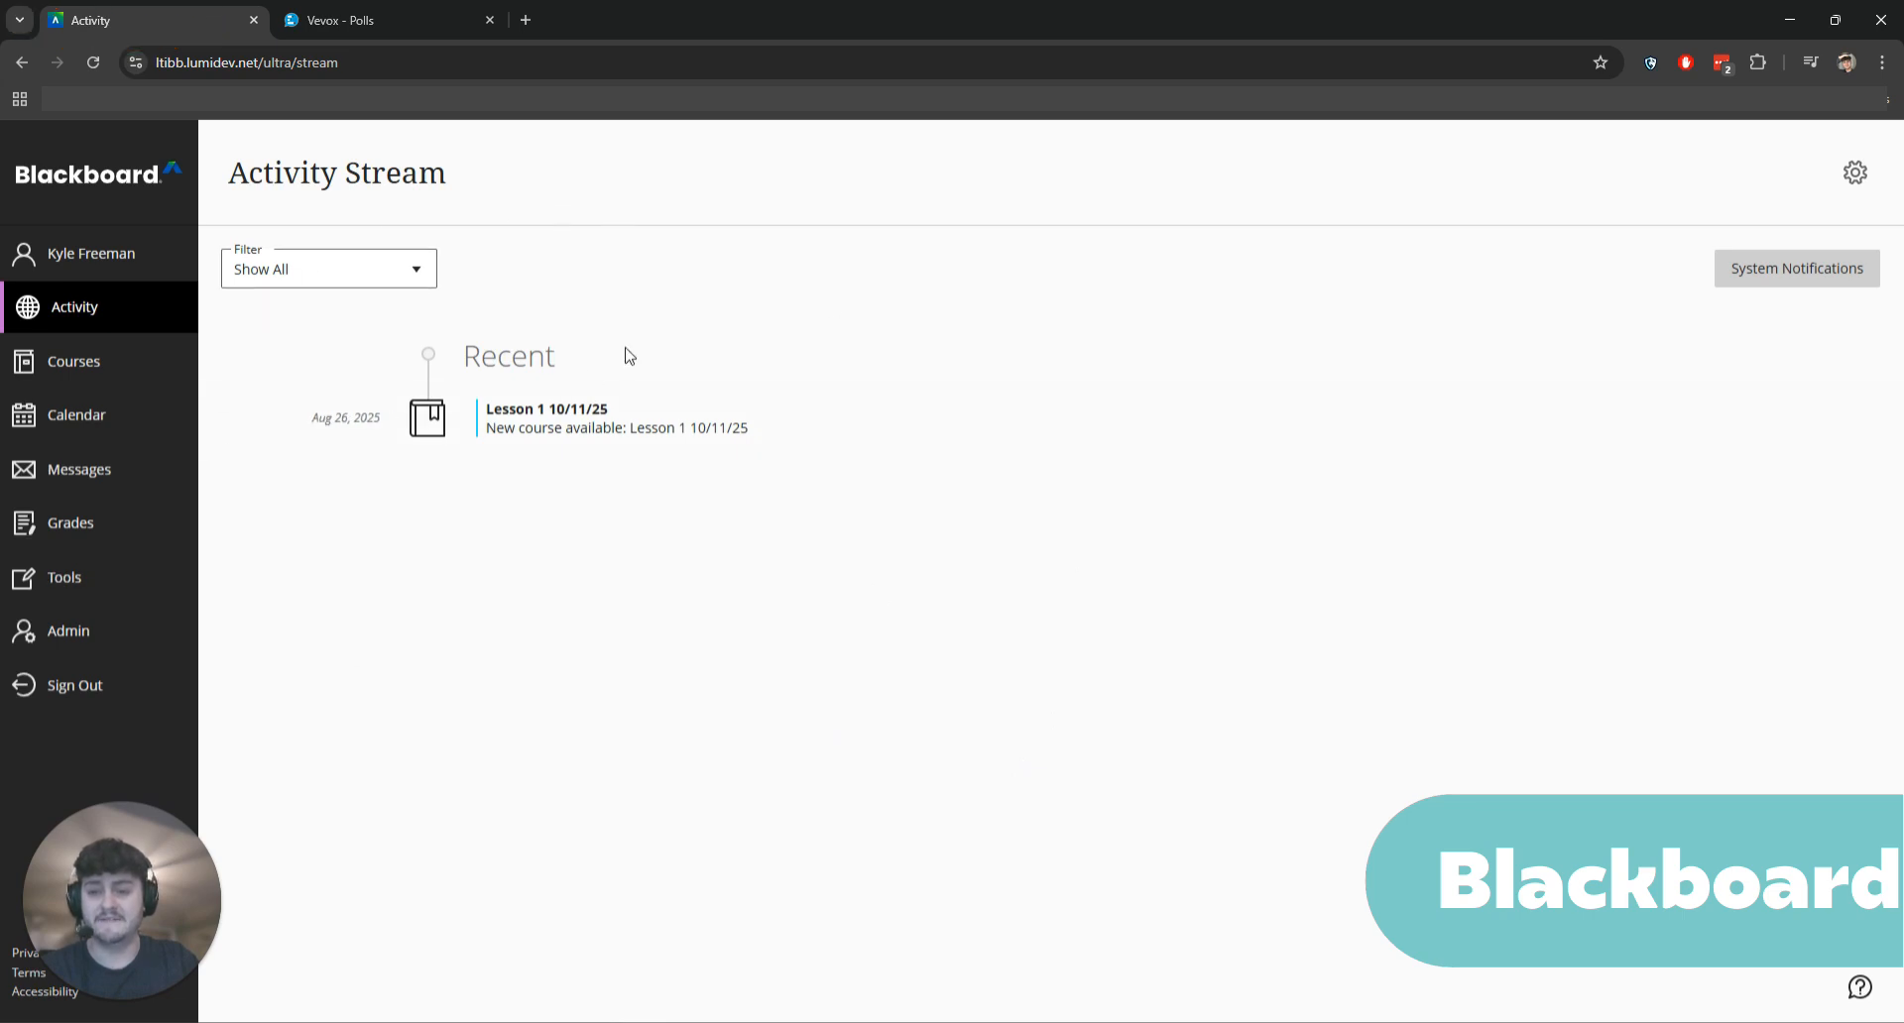
pyautogui.click(570, 421)
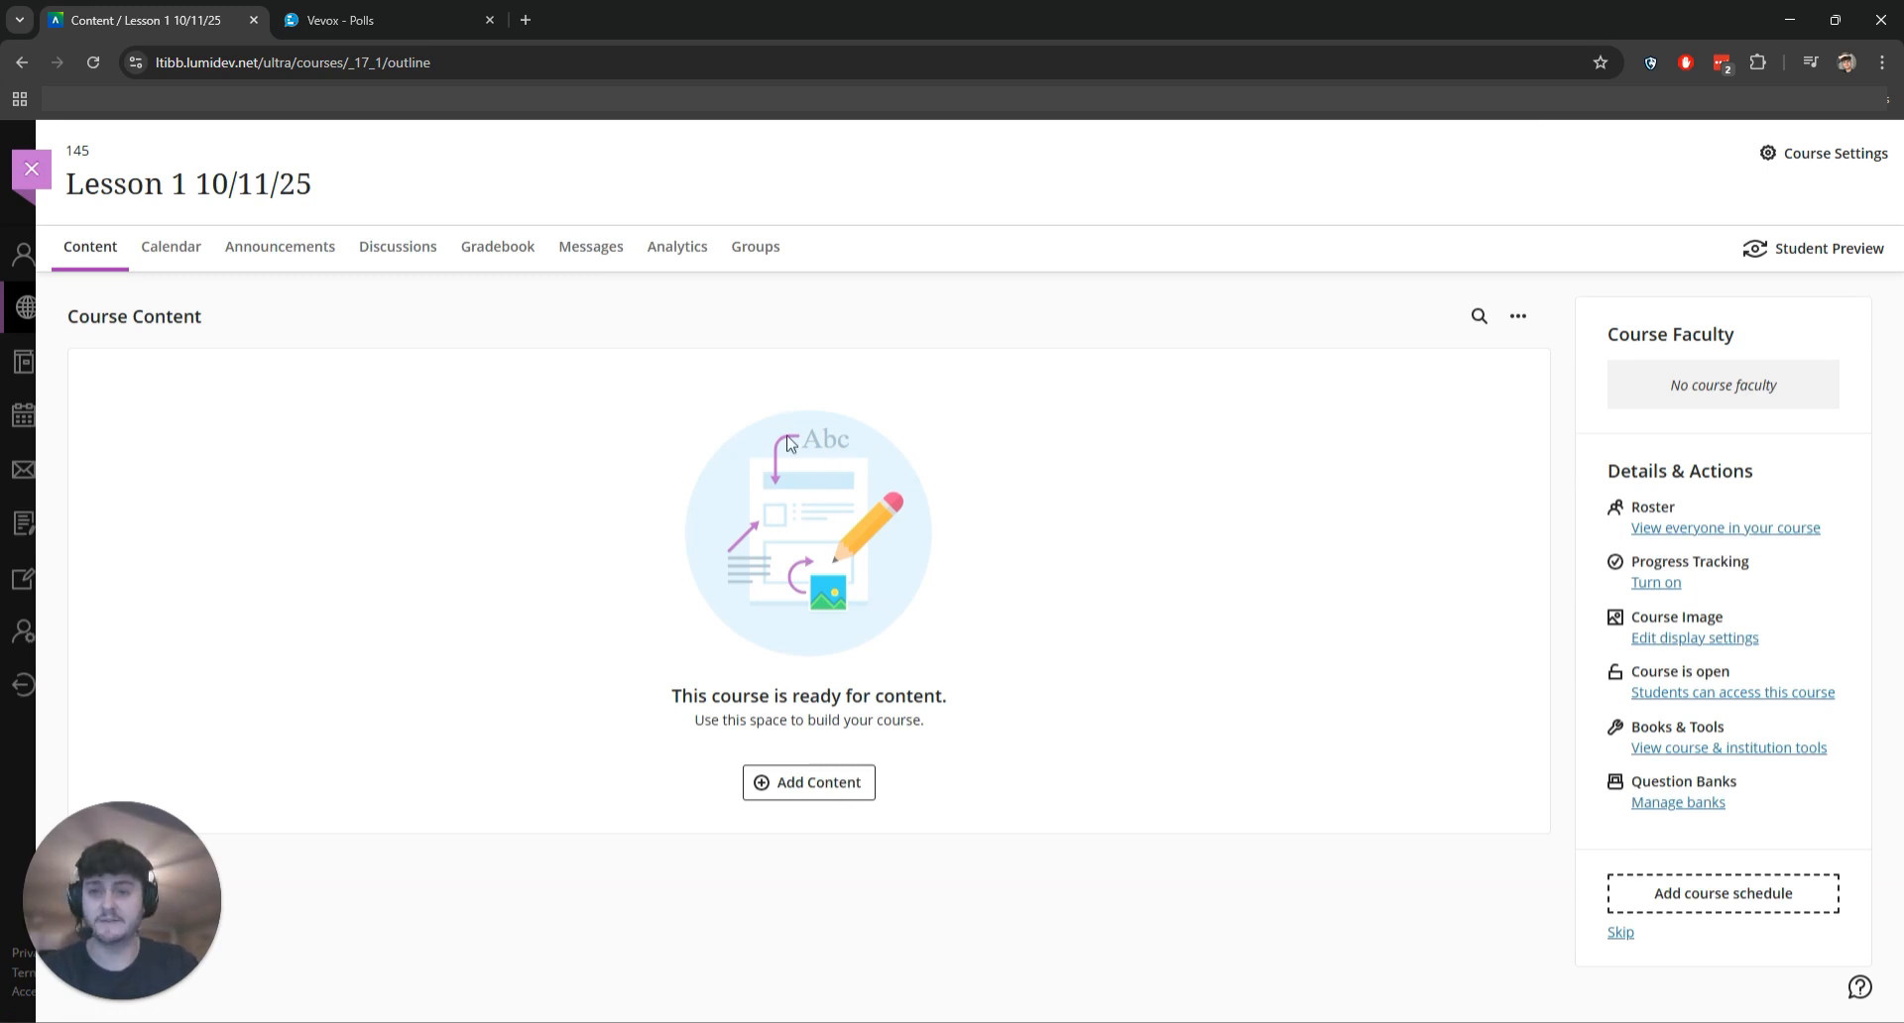
# Launch the Vevox tool from the course tools and choose the Lesson one 10/11/25 survey of the Lesson 1 10/11/25 session for the link
pyautogui.click(1720, 752)
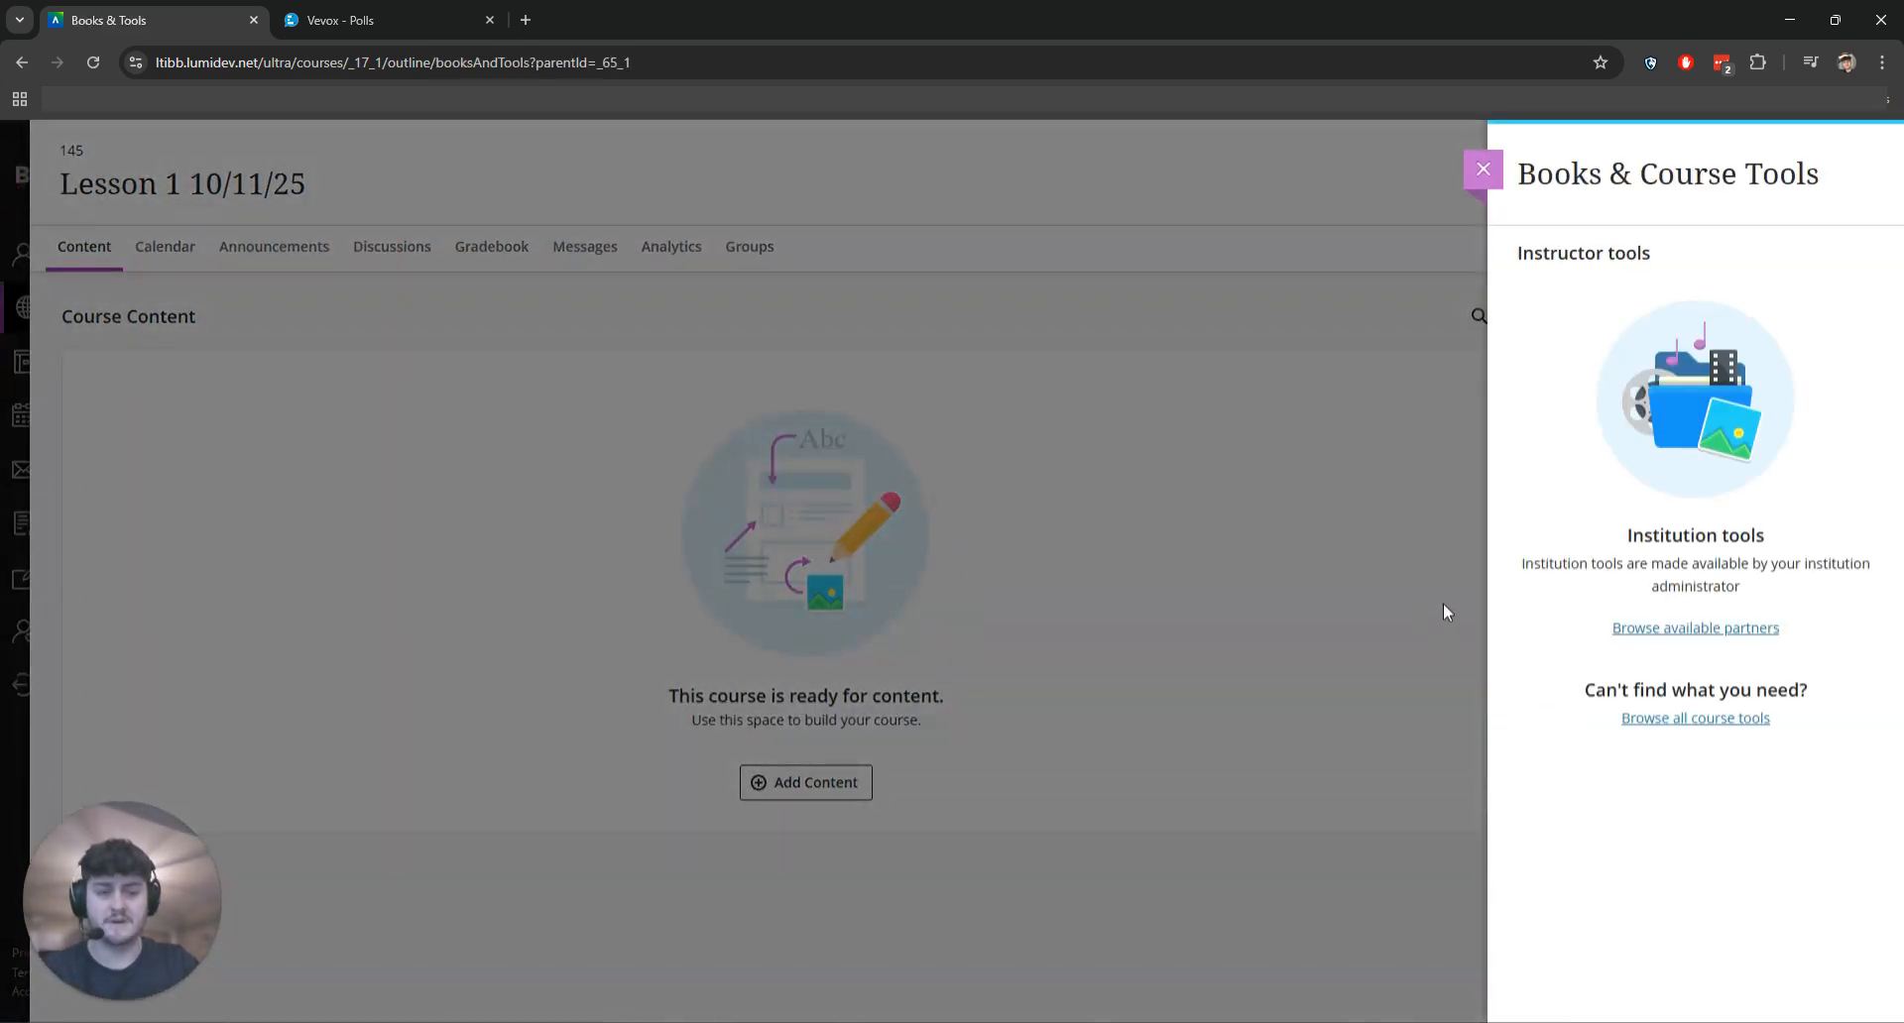
pyautogui.click(1707, 721)
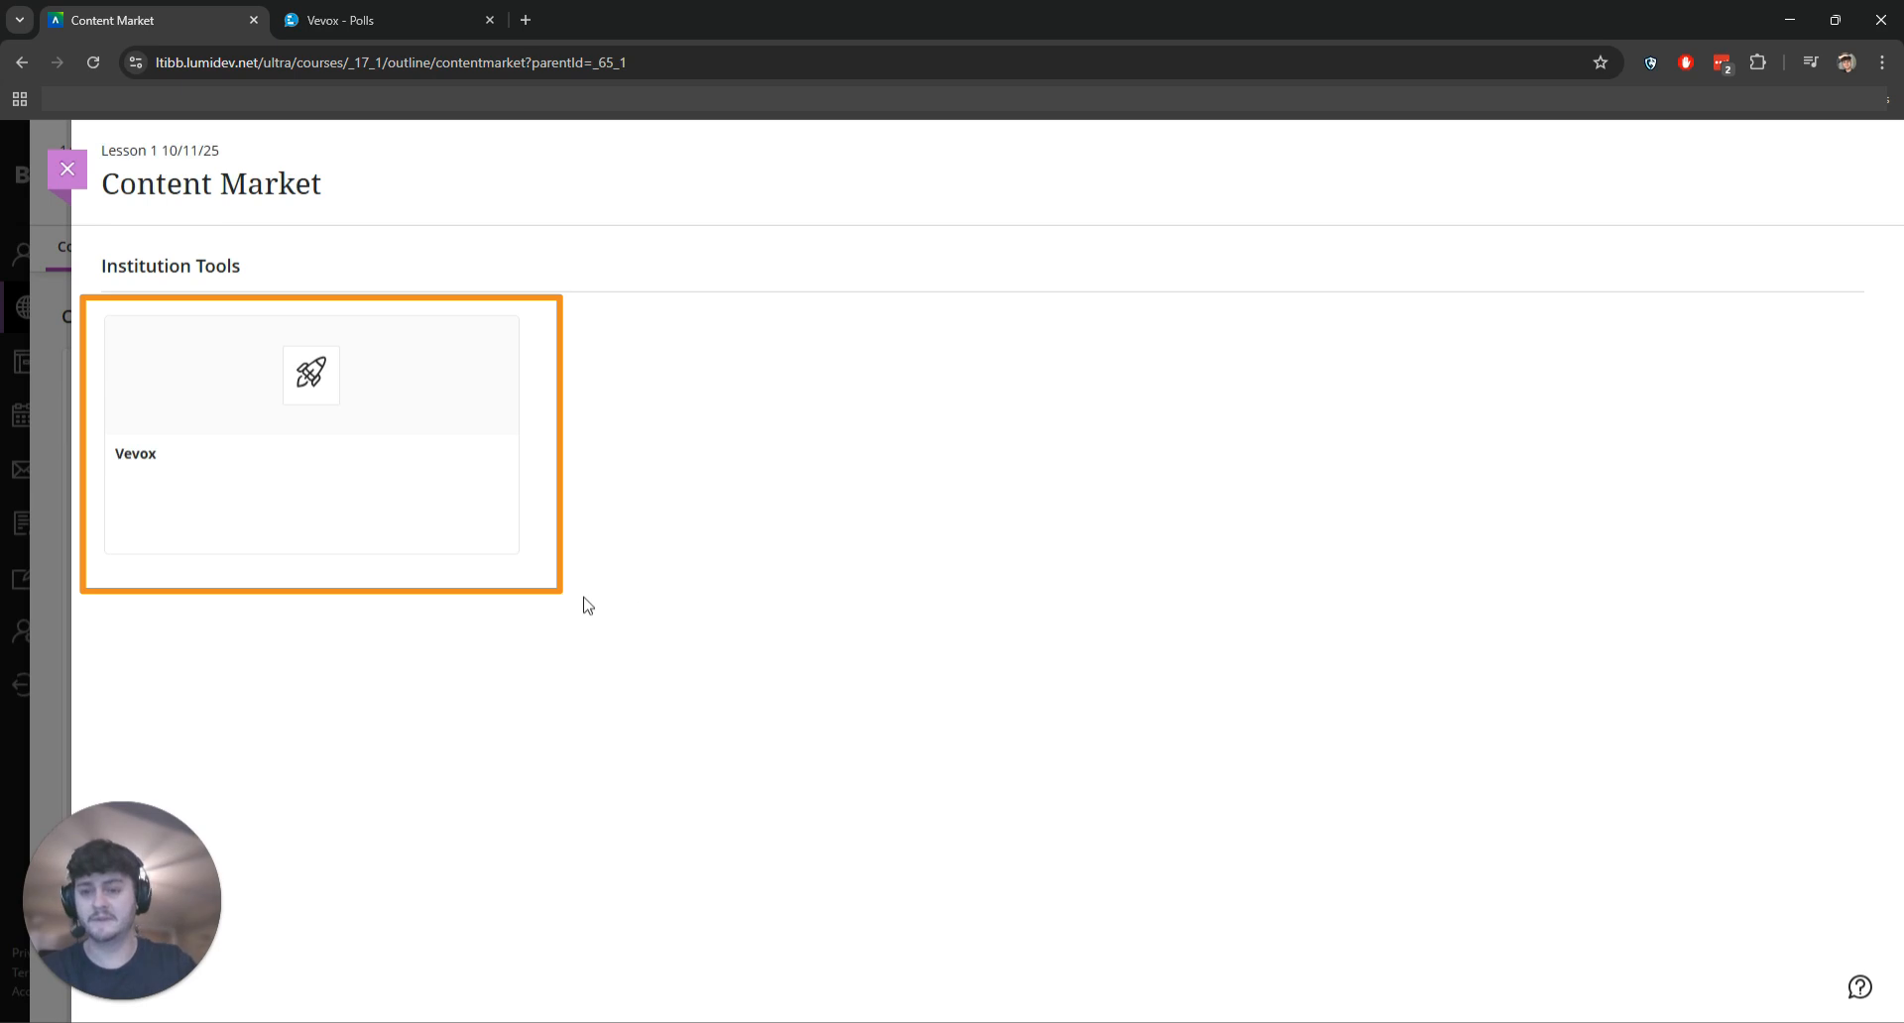
pyautogui.click(305, 426)
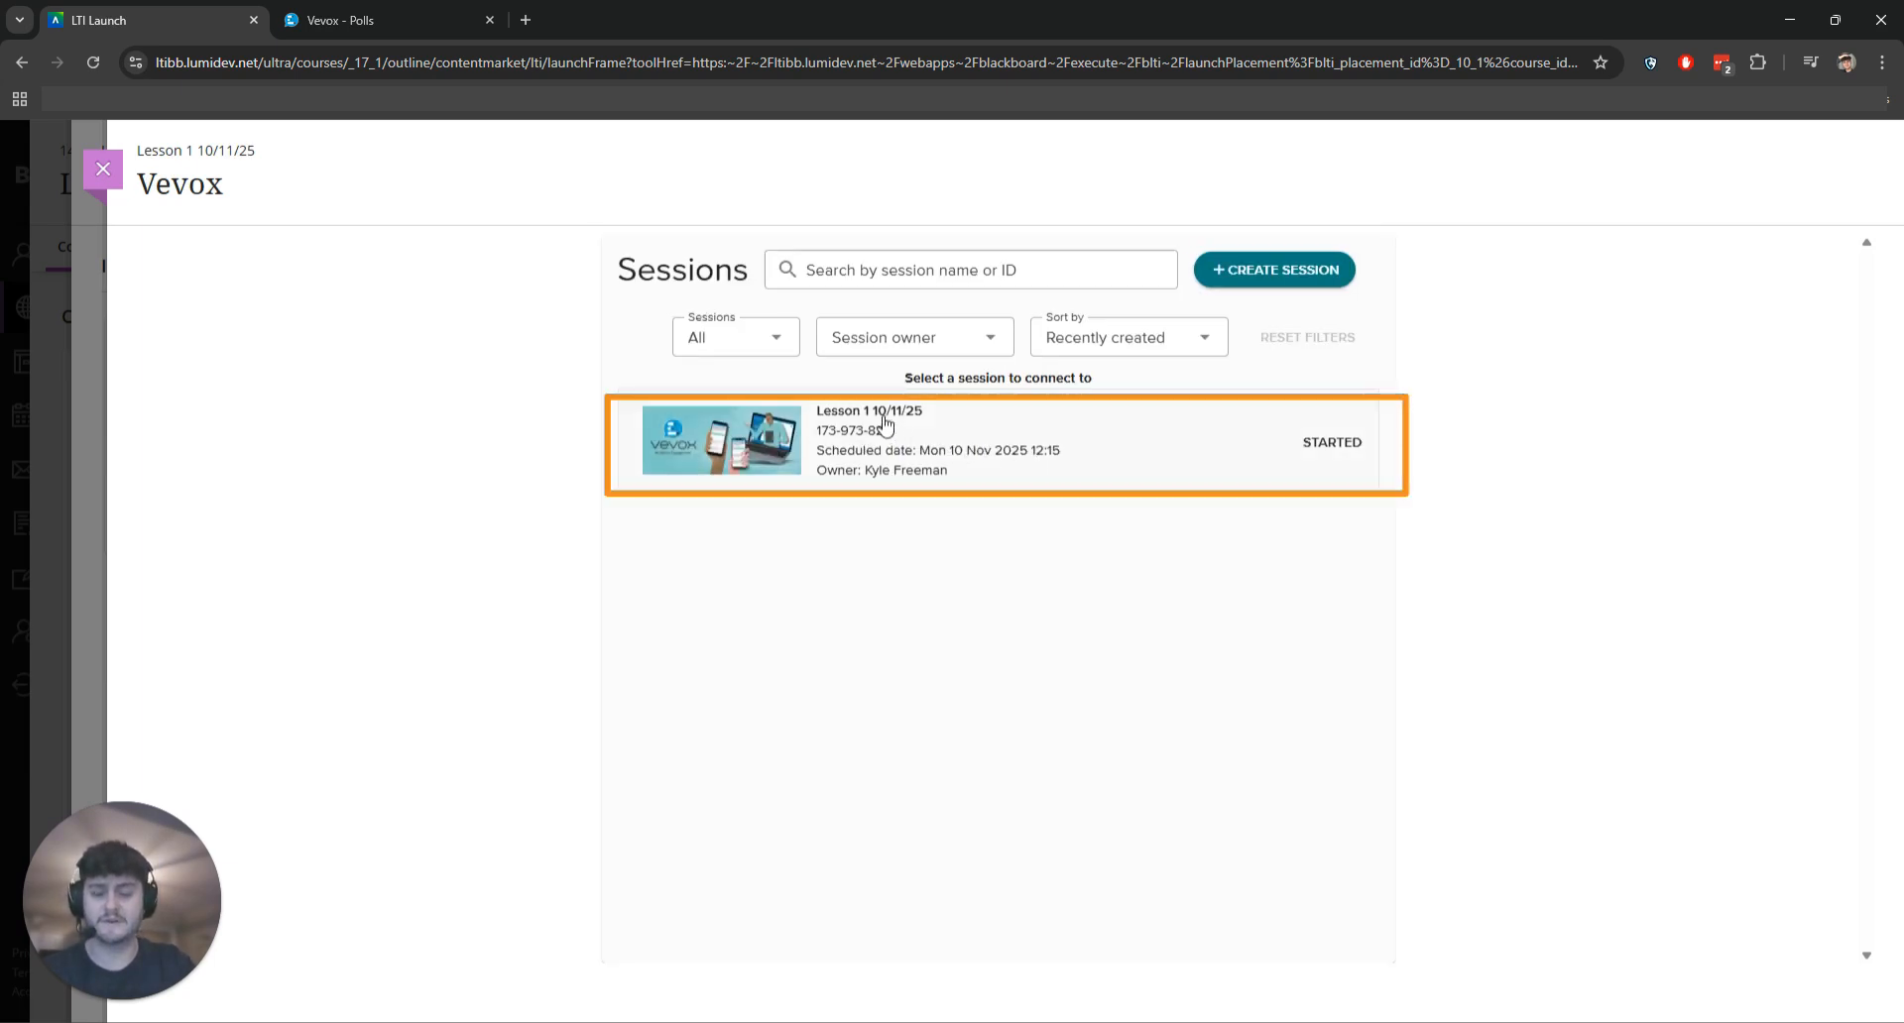
pyautogui.click(1175, 455)
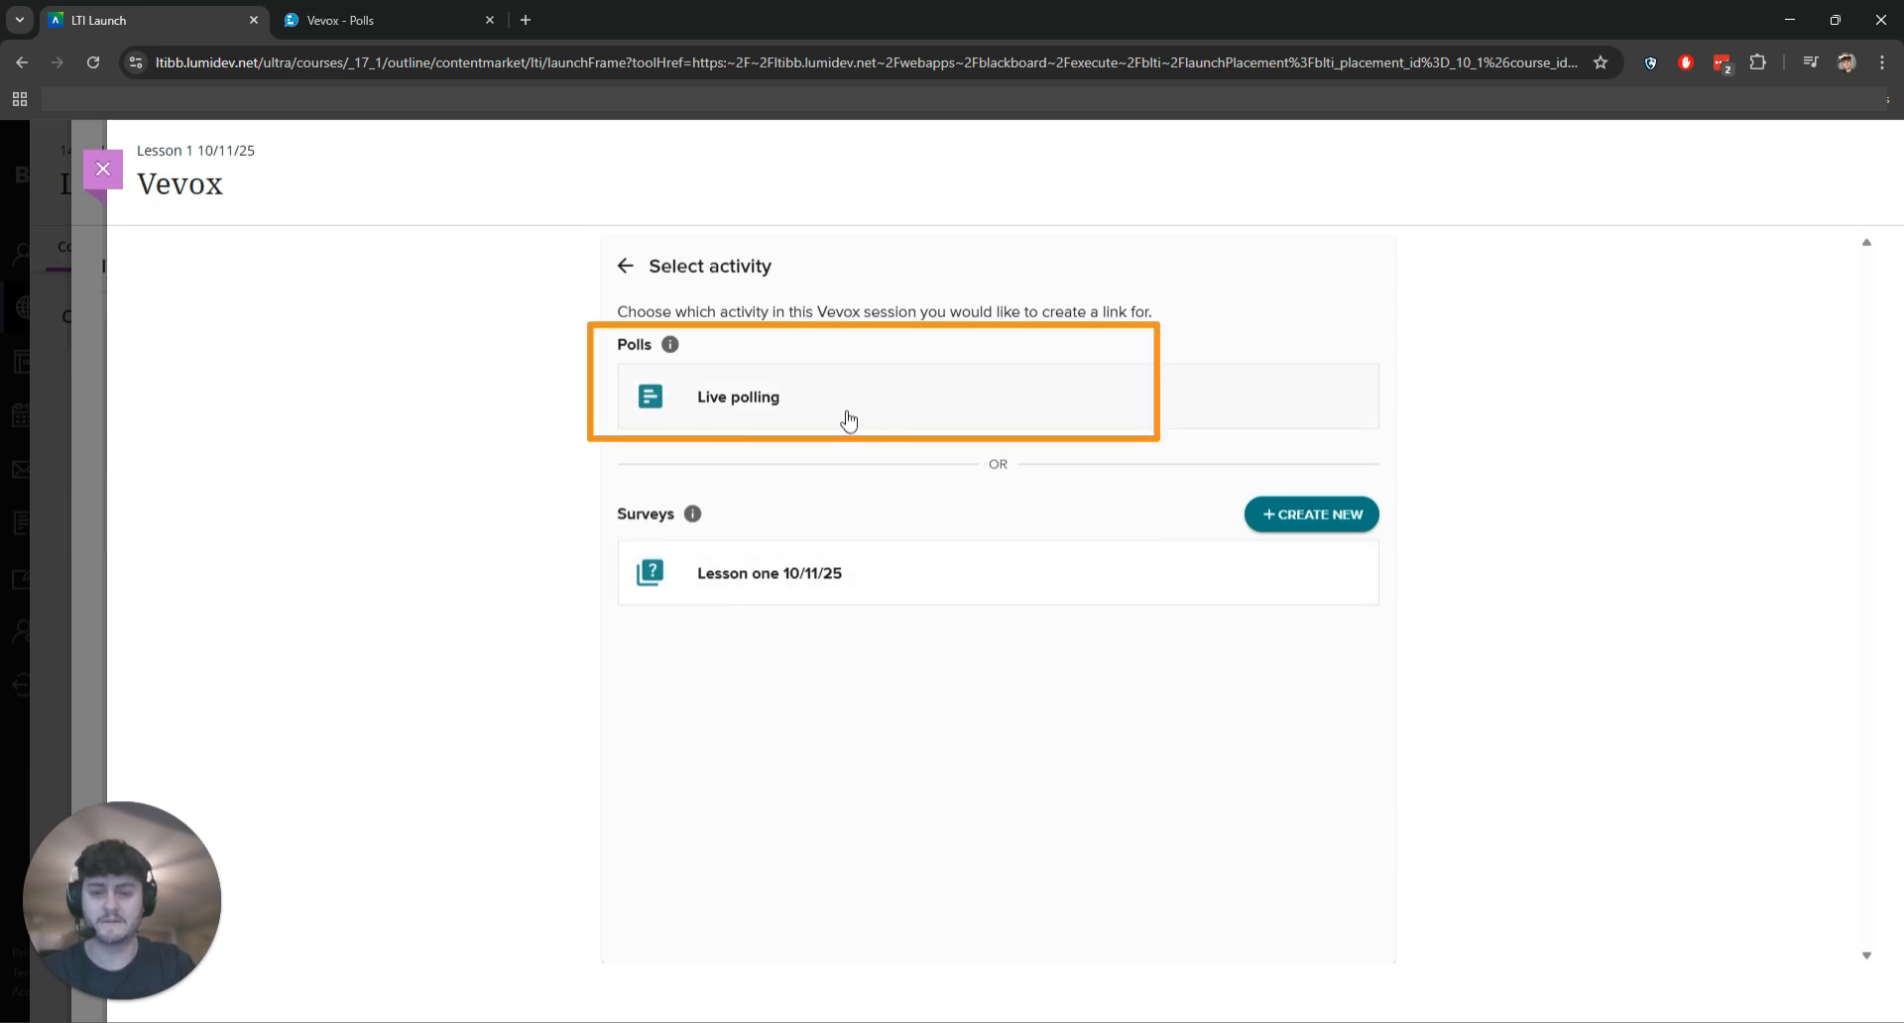
pyautogui.click(926, 591)
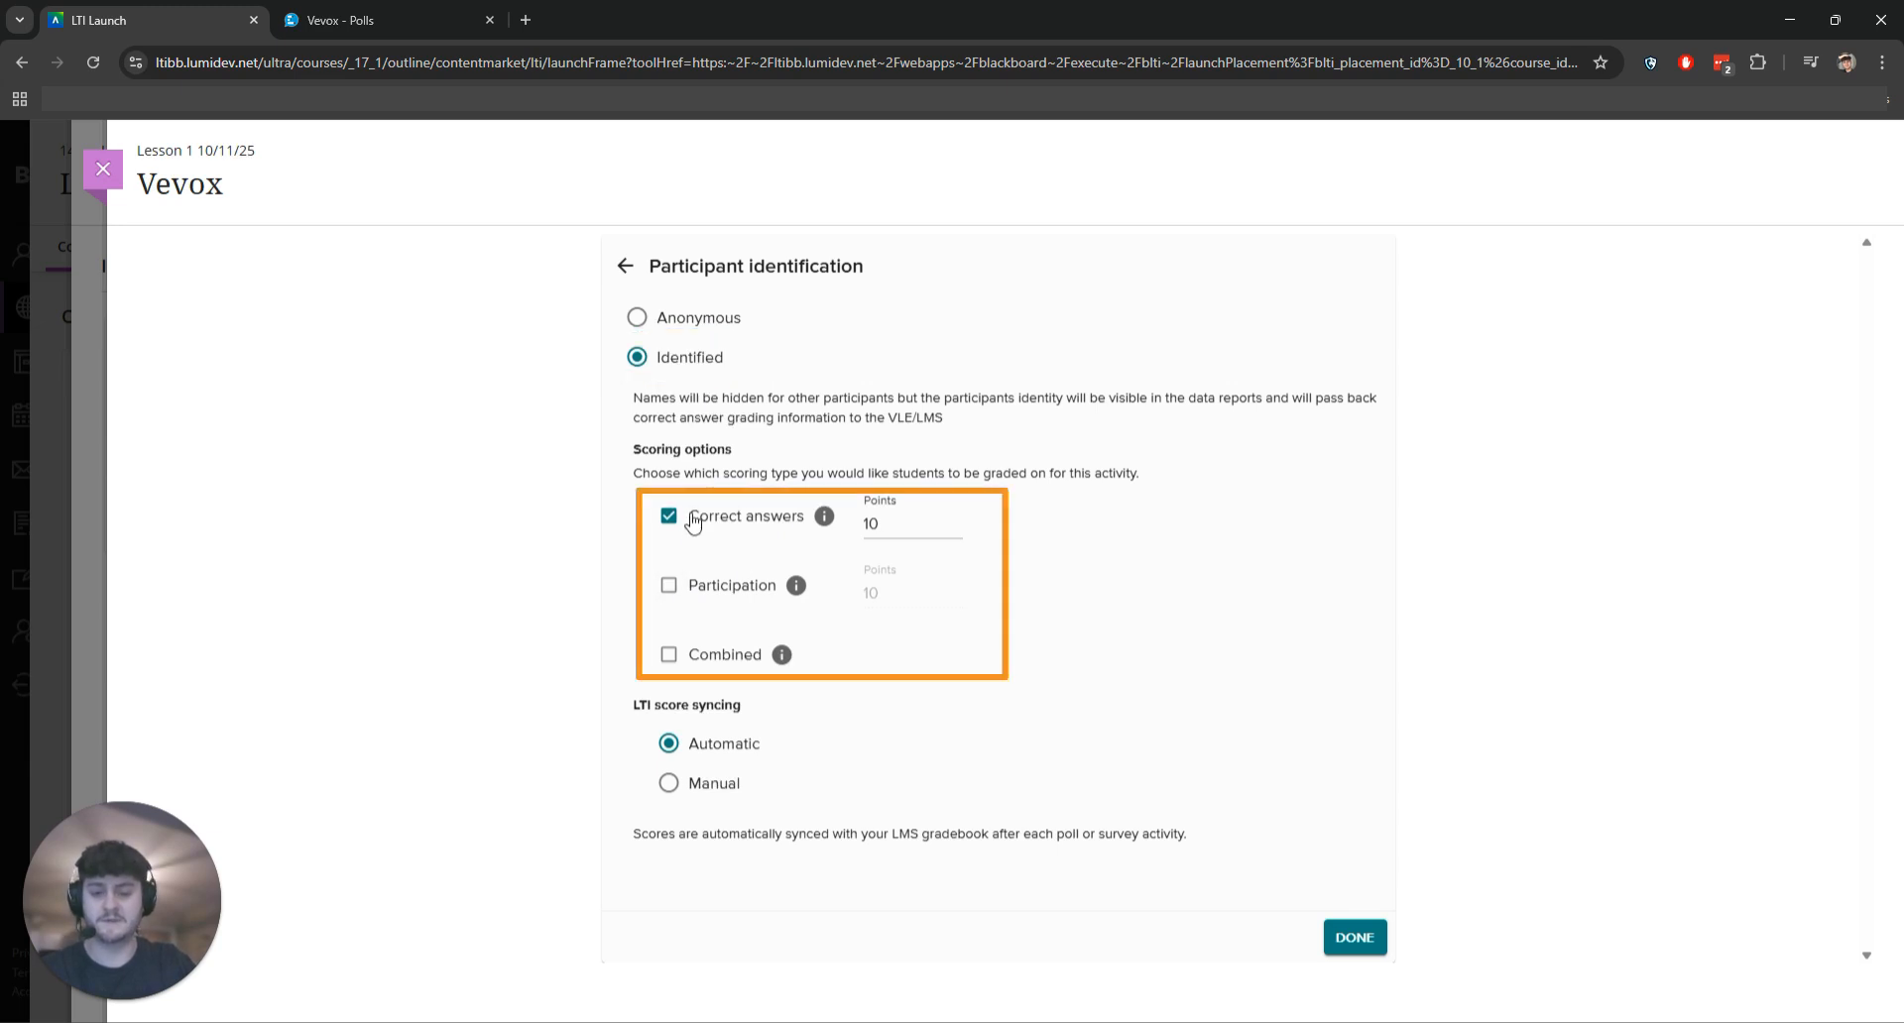
# Try the Participation scoring option and Combined scoring with a 40 / 60 balance between correct answers and participation
pyautogui.click(691, 605)
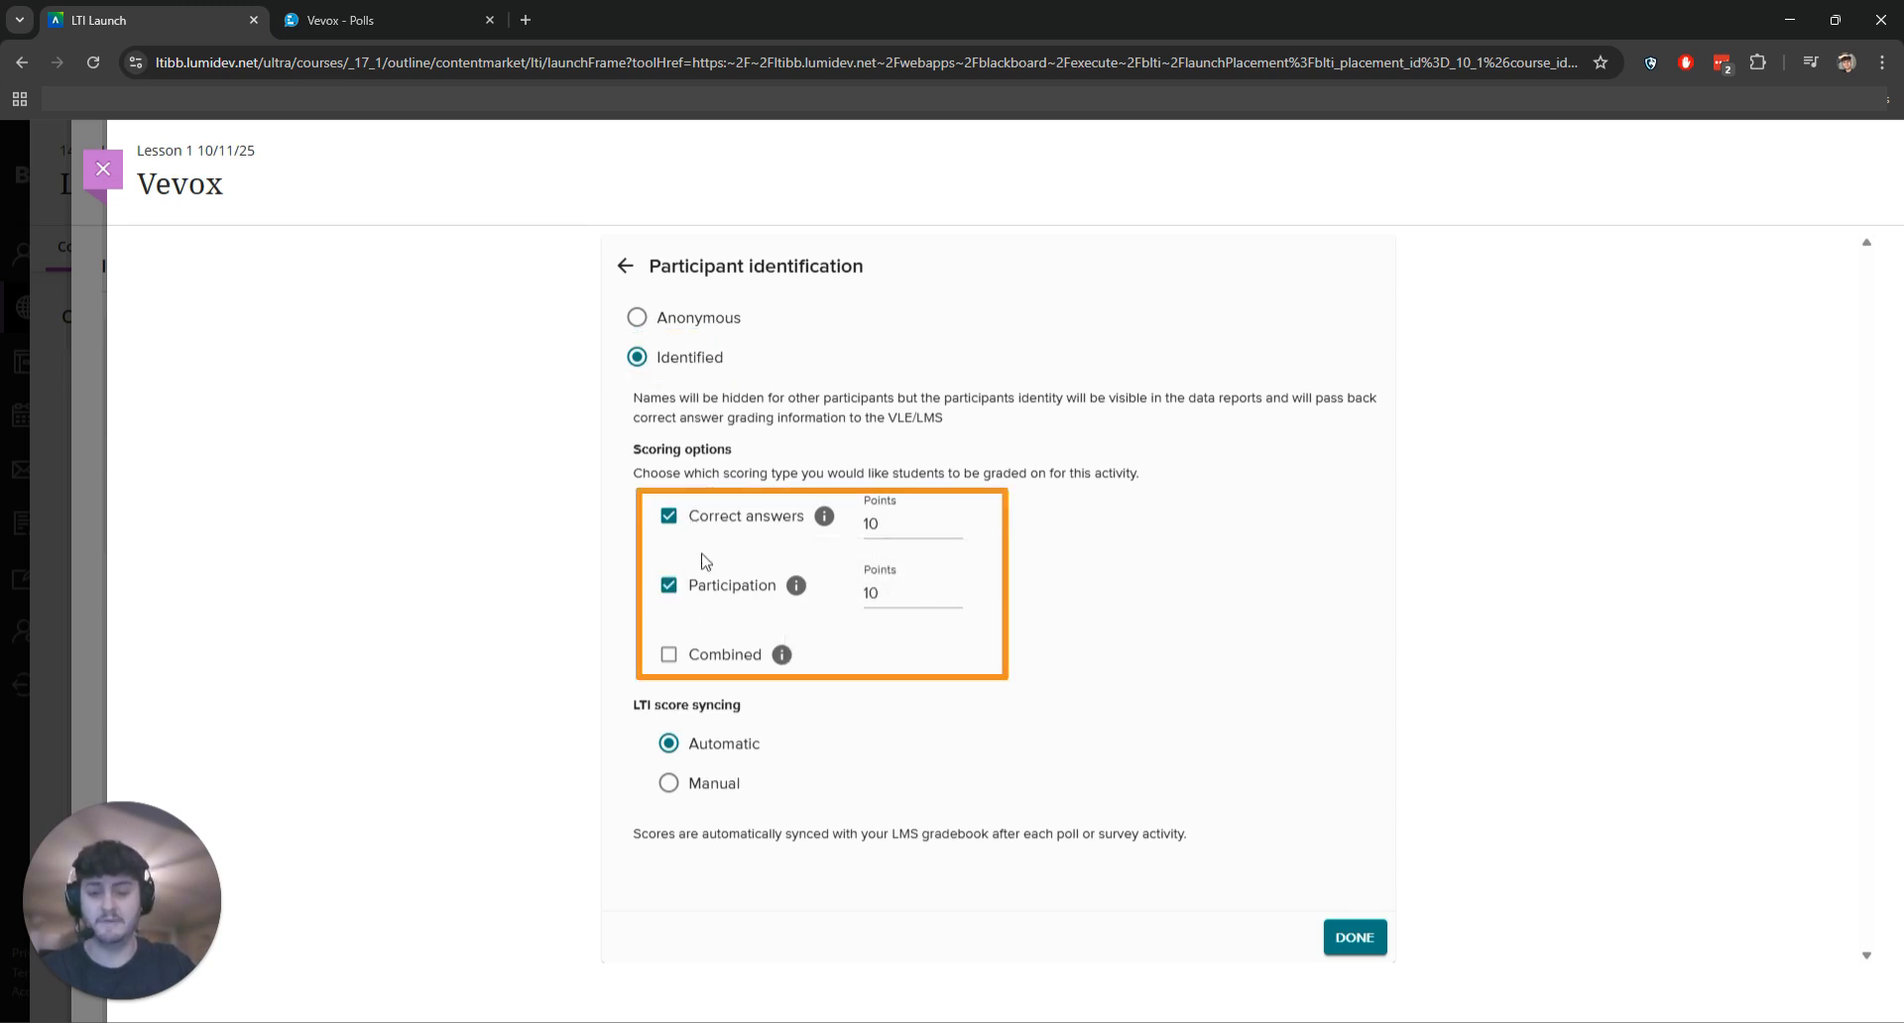
pyautogui.click(706, 605)
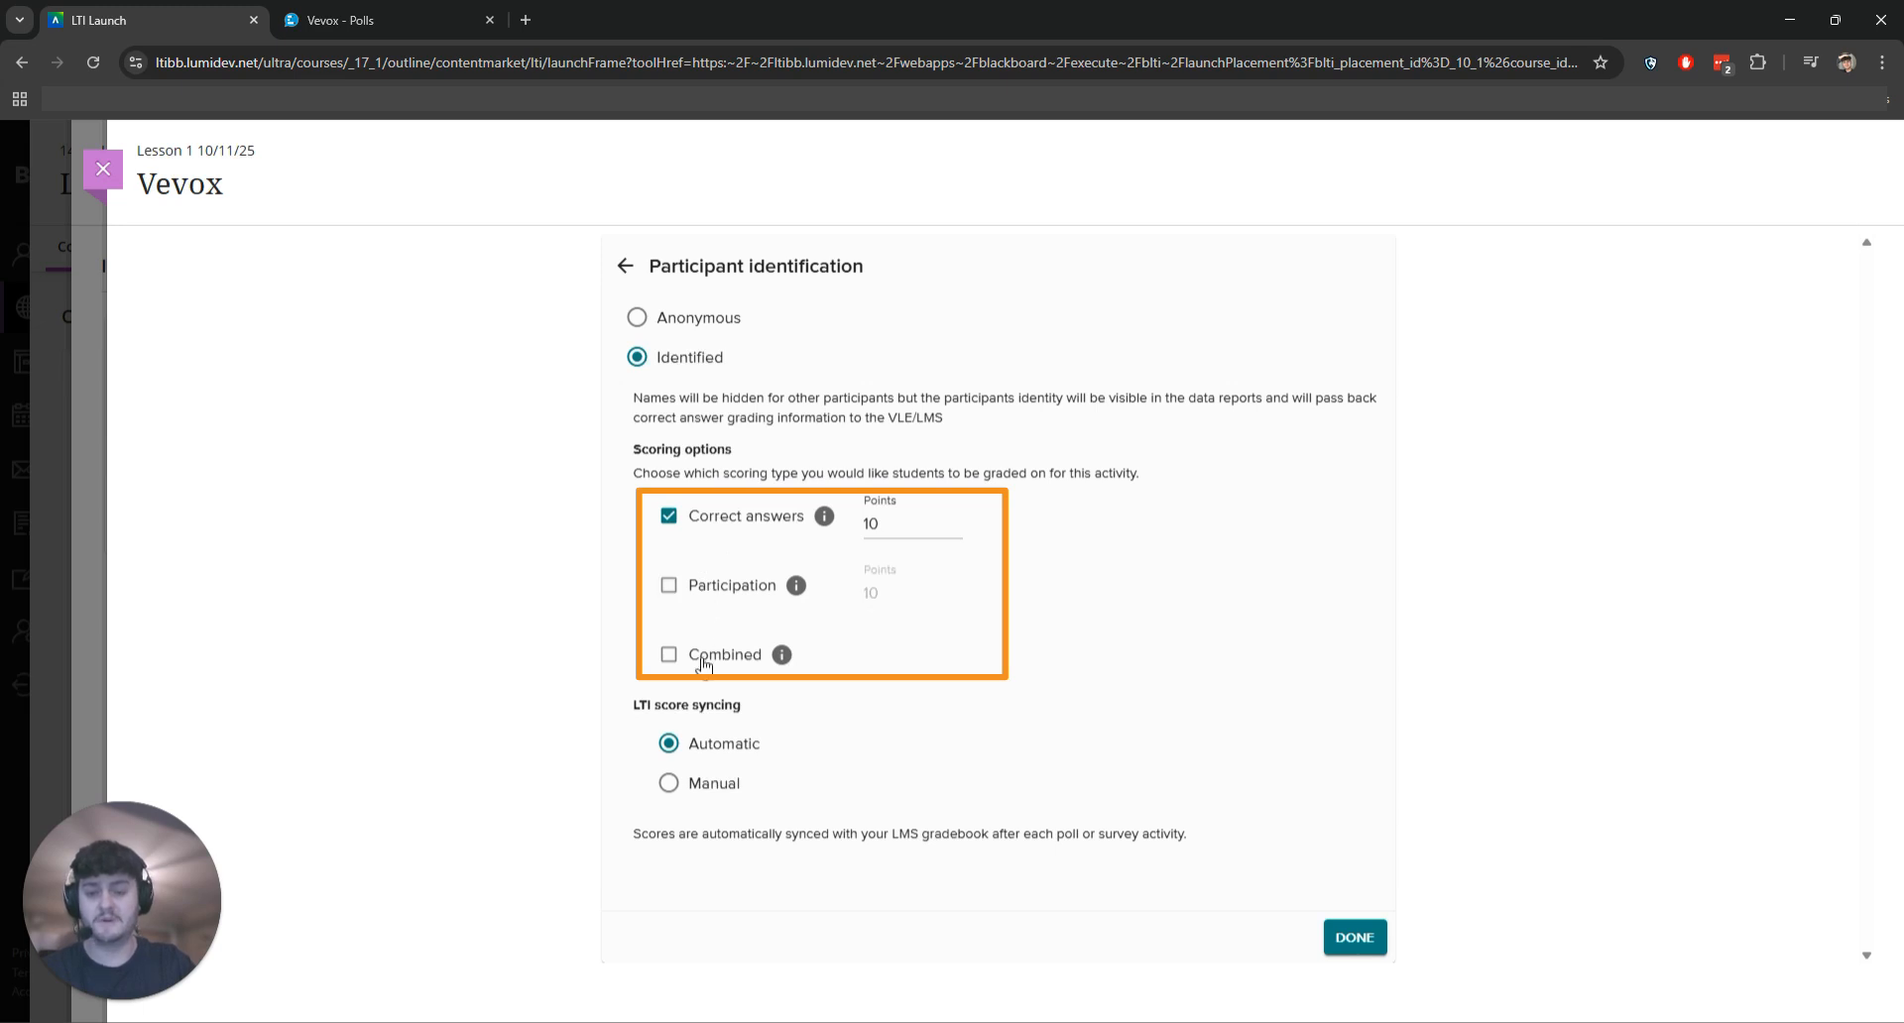
pyautogui.click(703, 660)
pyautogui.moveTo(949, 734); pyautogui.dragTo(902, 742)
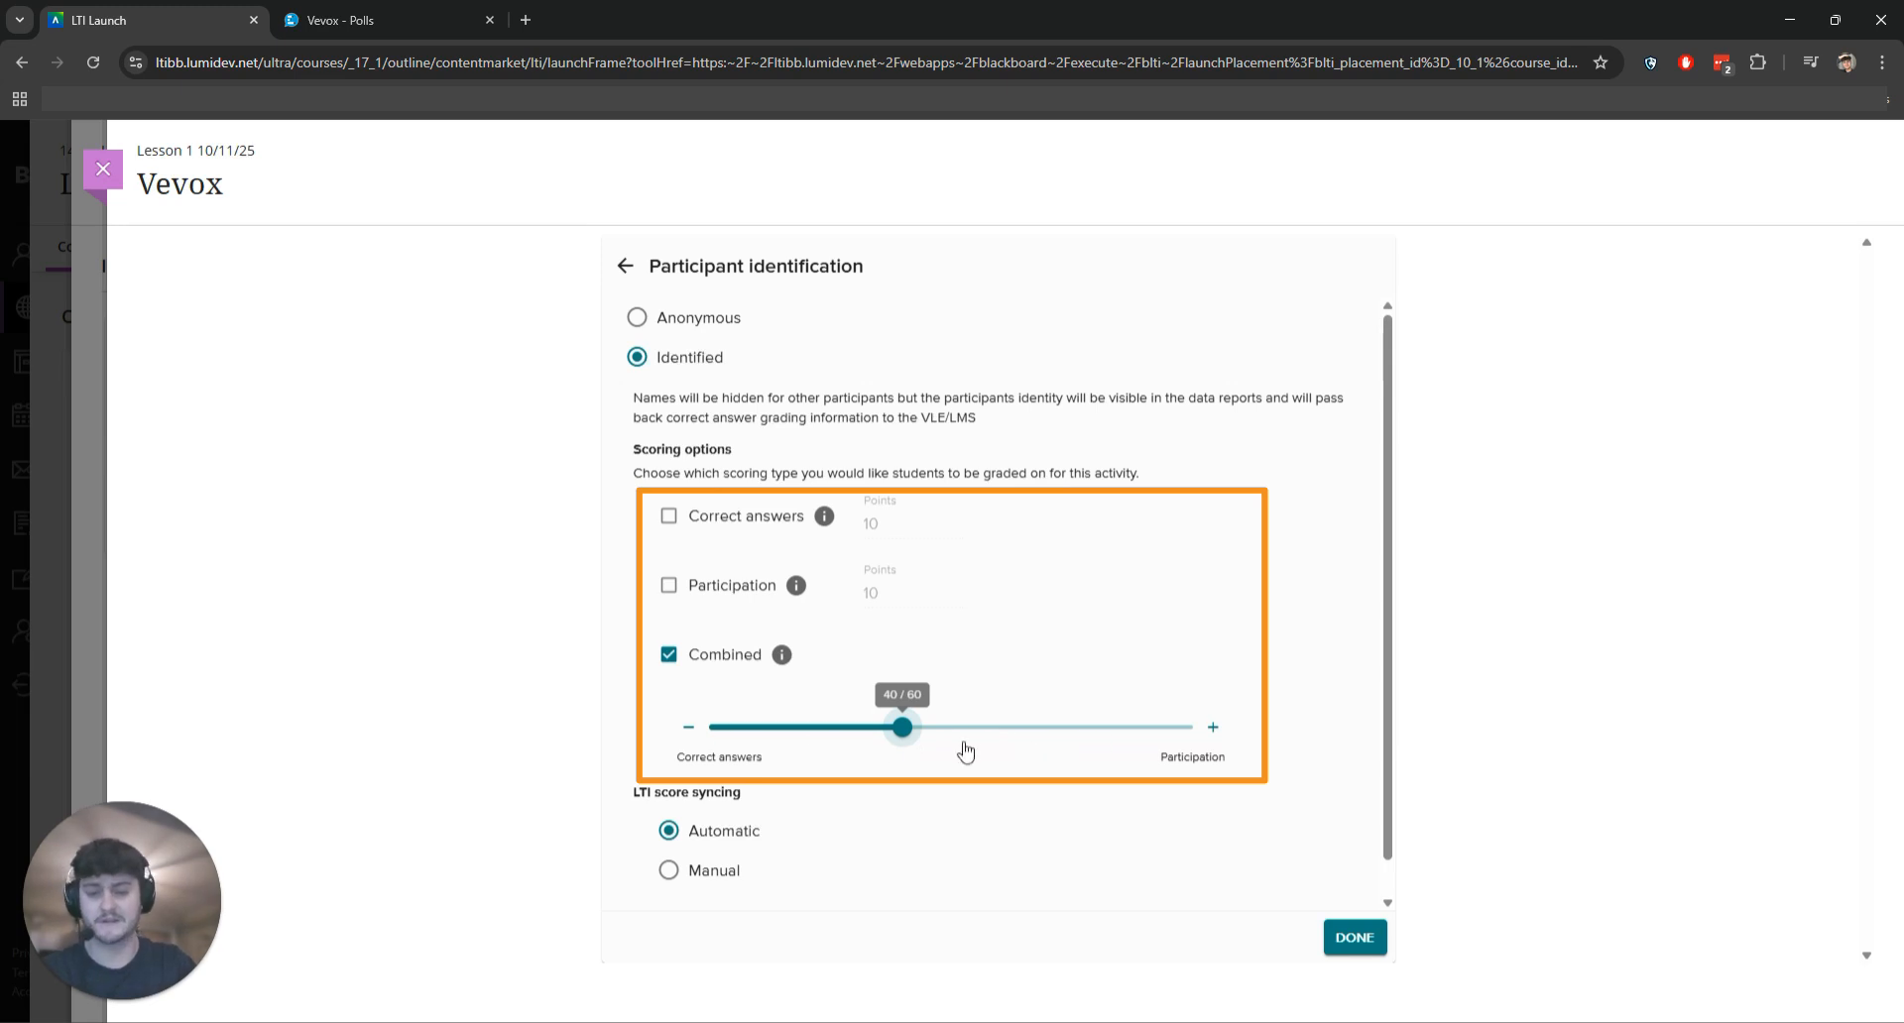
pyautogui.moveTo(766, 761); pyautogui.dragTo(680, 760)
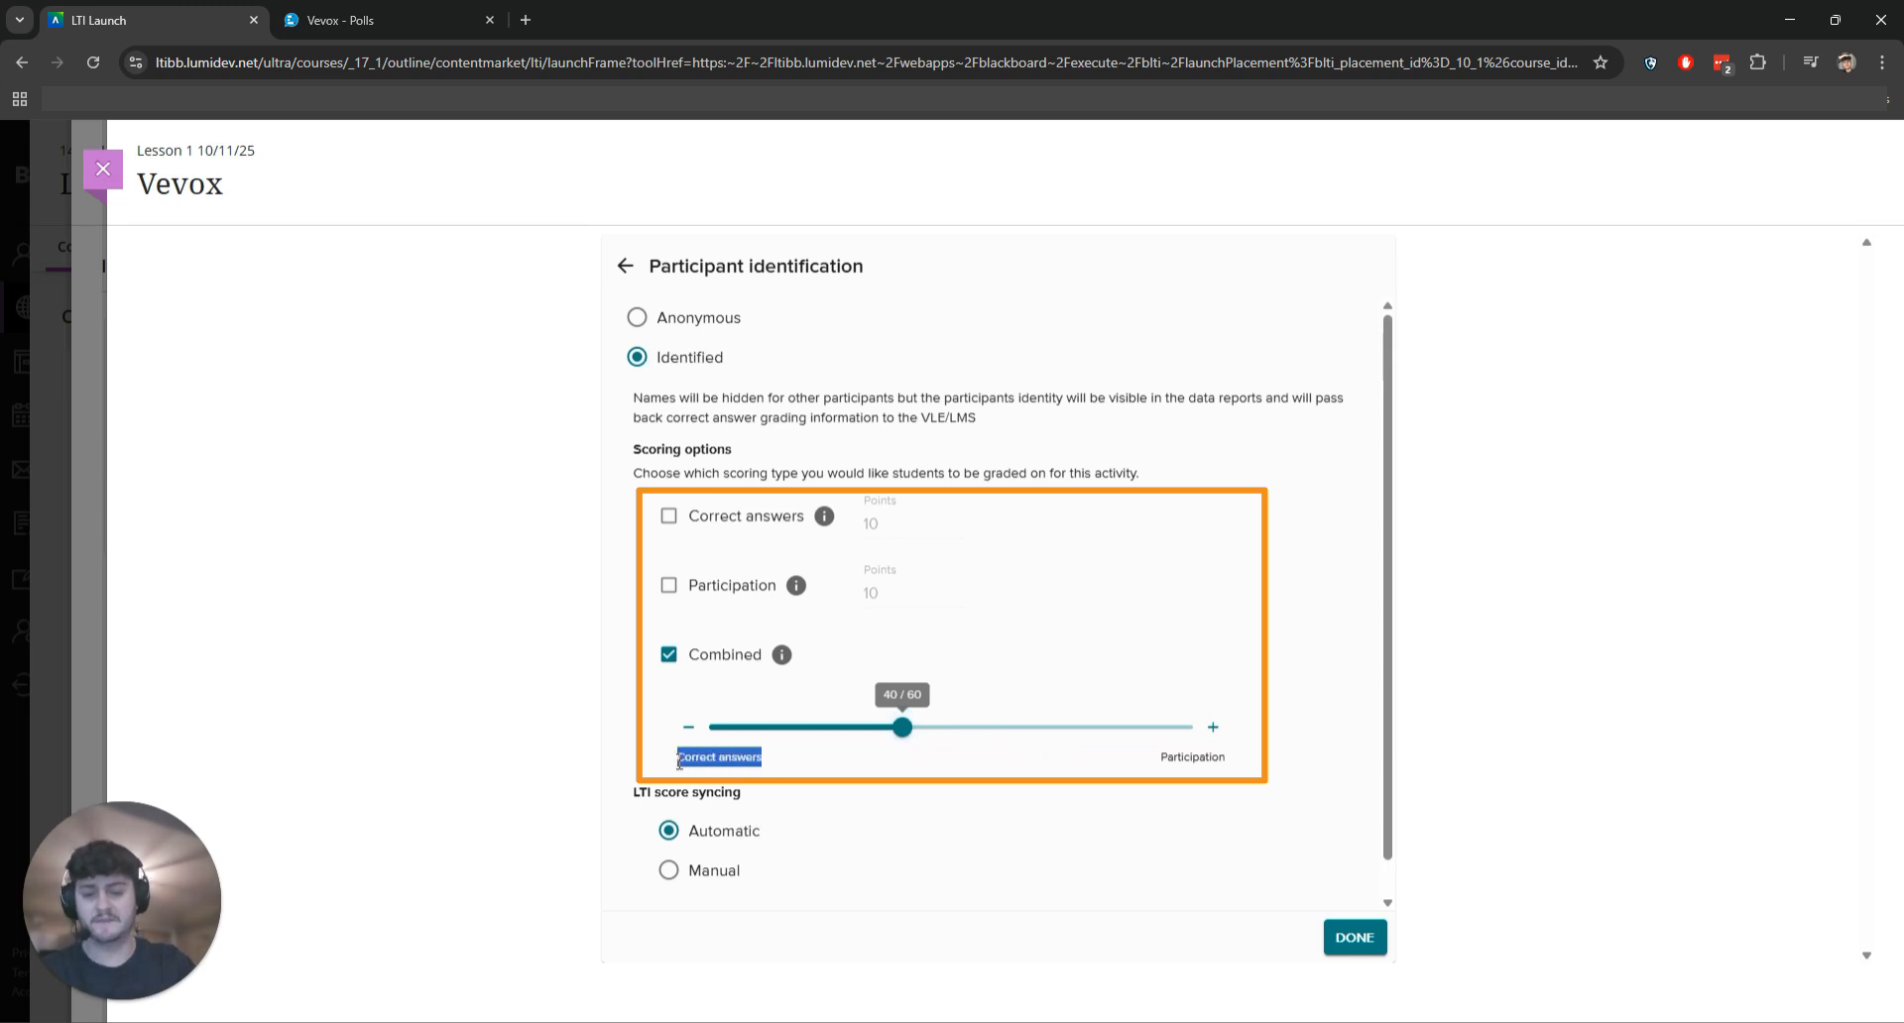
pyautogui.moveTo(1152, 758); pyautogui.dragTo(1241, 766)
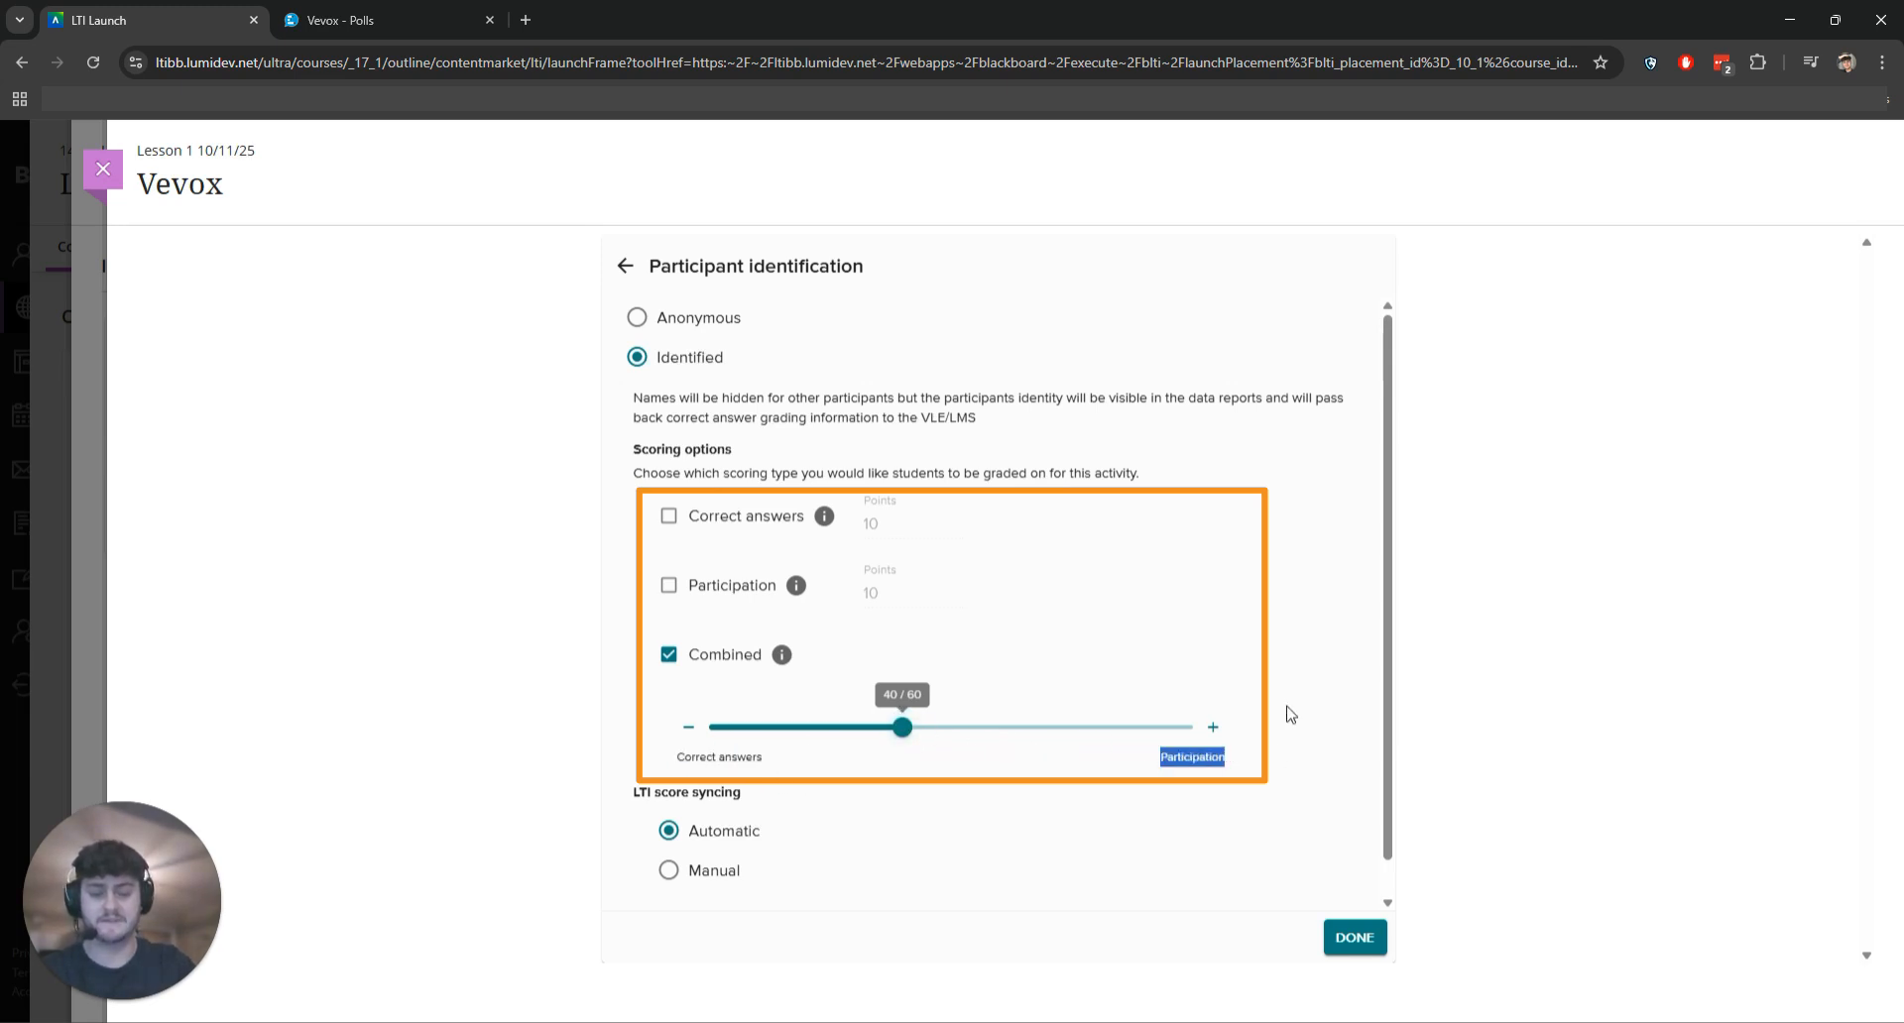
pyautogui.click(1287, 671)
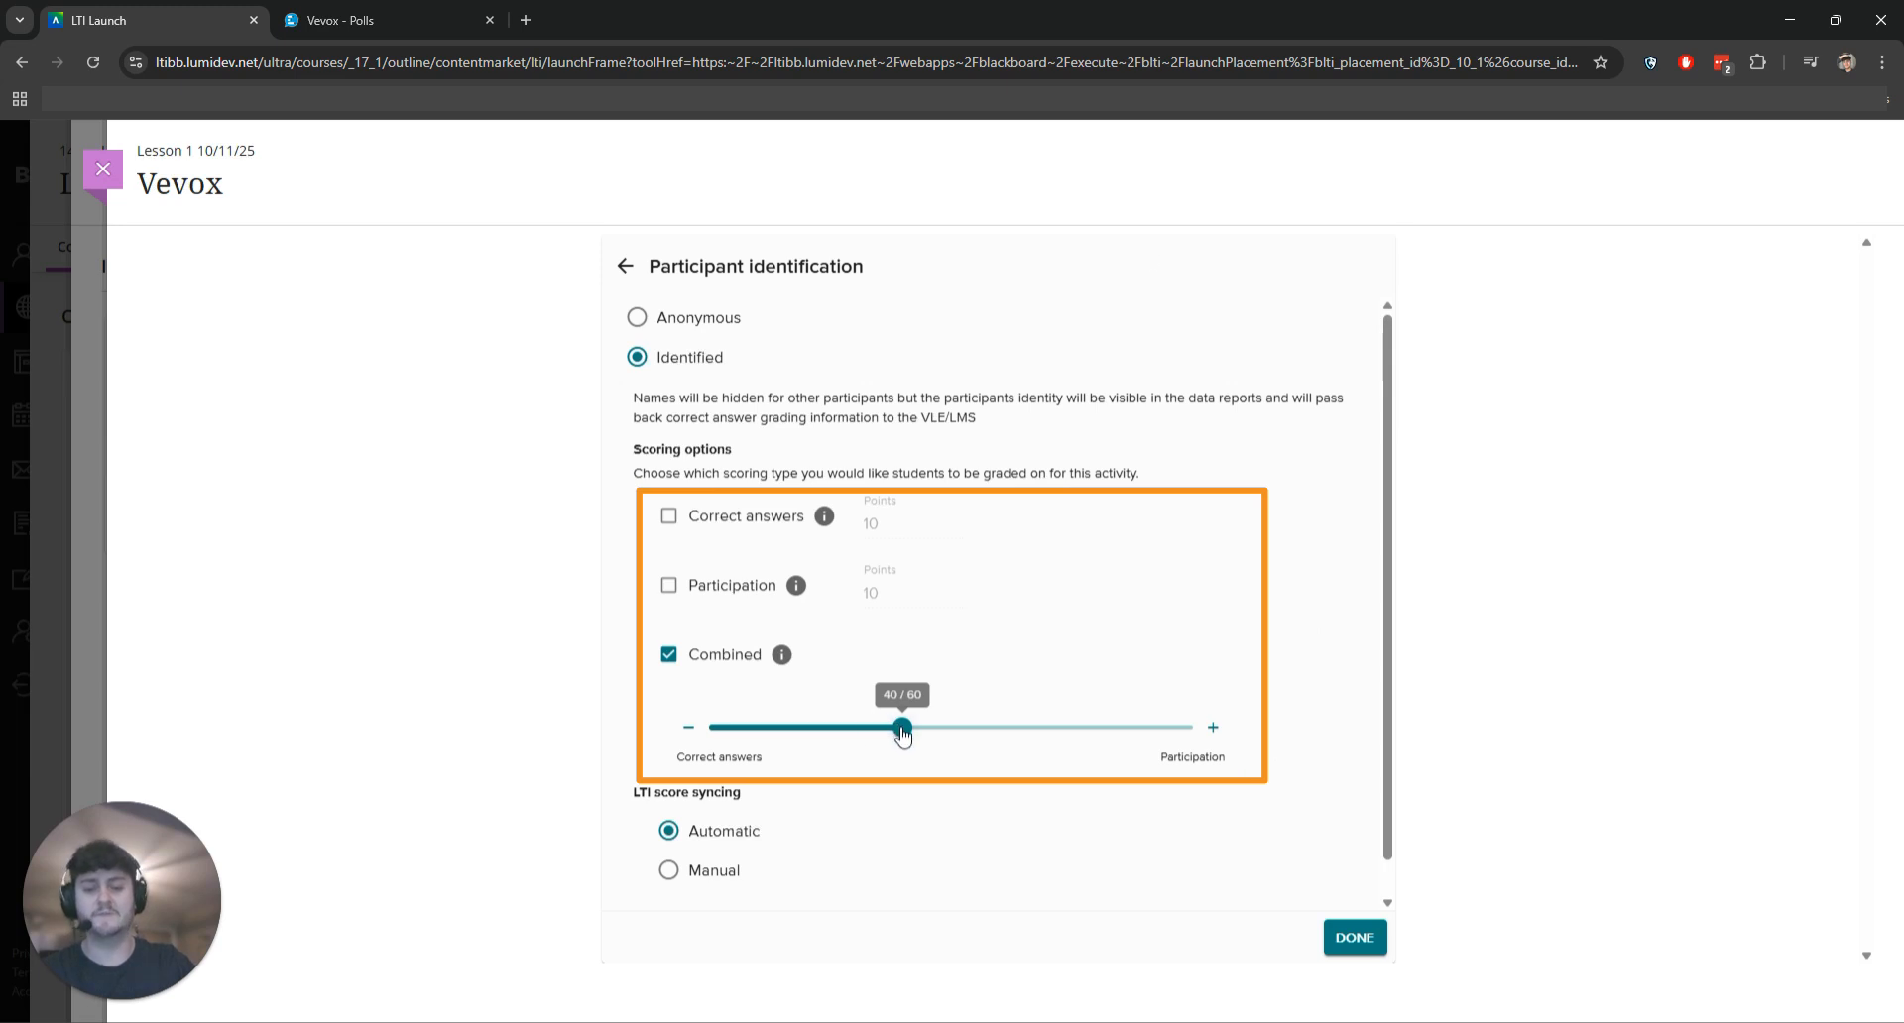
pyautogui.moveTo(902, 731); pyautogui.dragTo(927, 732)
# Replace Combined scoring with the separate Correct answers and Participation scoring options
pyautogui.click(693, 653)
pyautogui.click(669, 515)
pyautogui.click(669, 584)
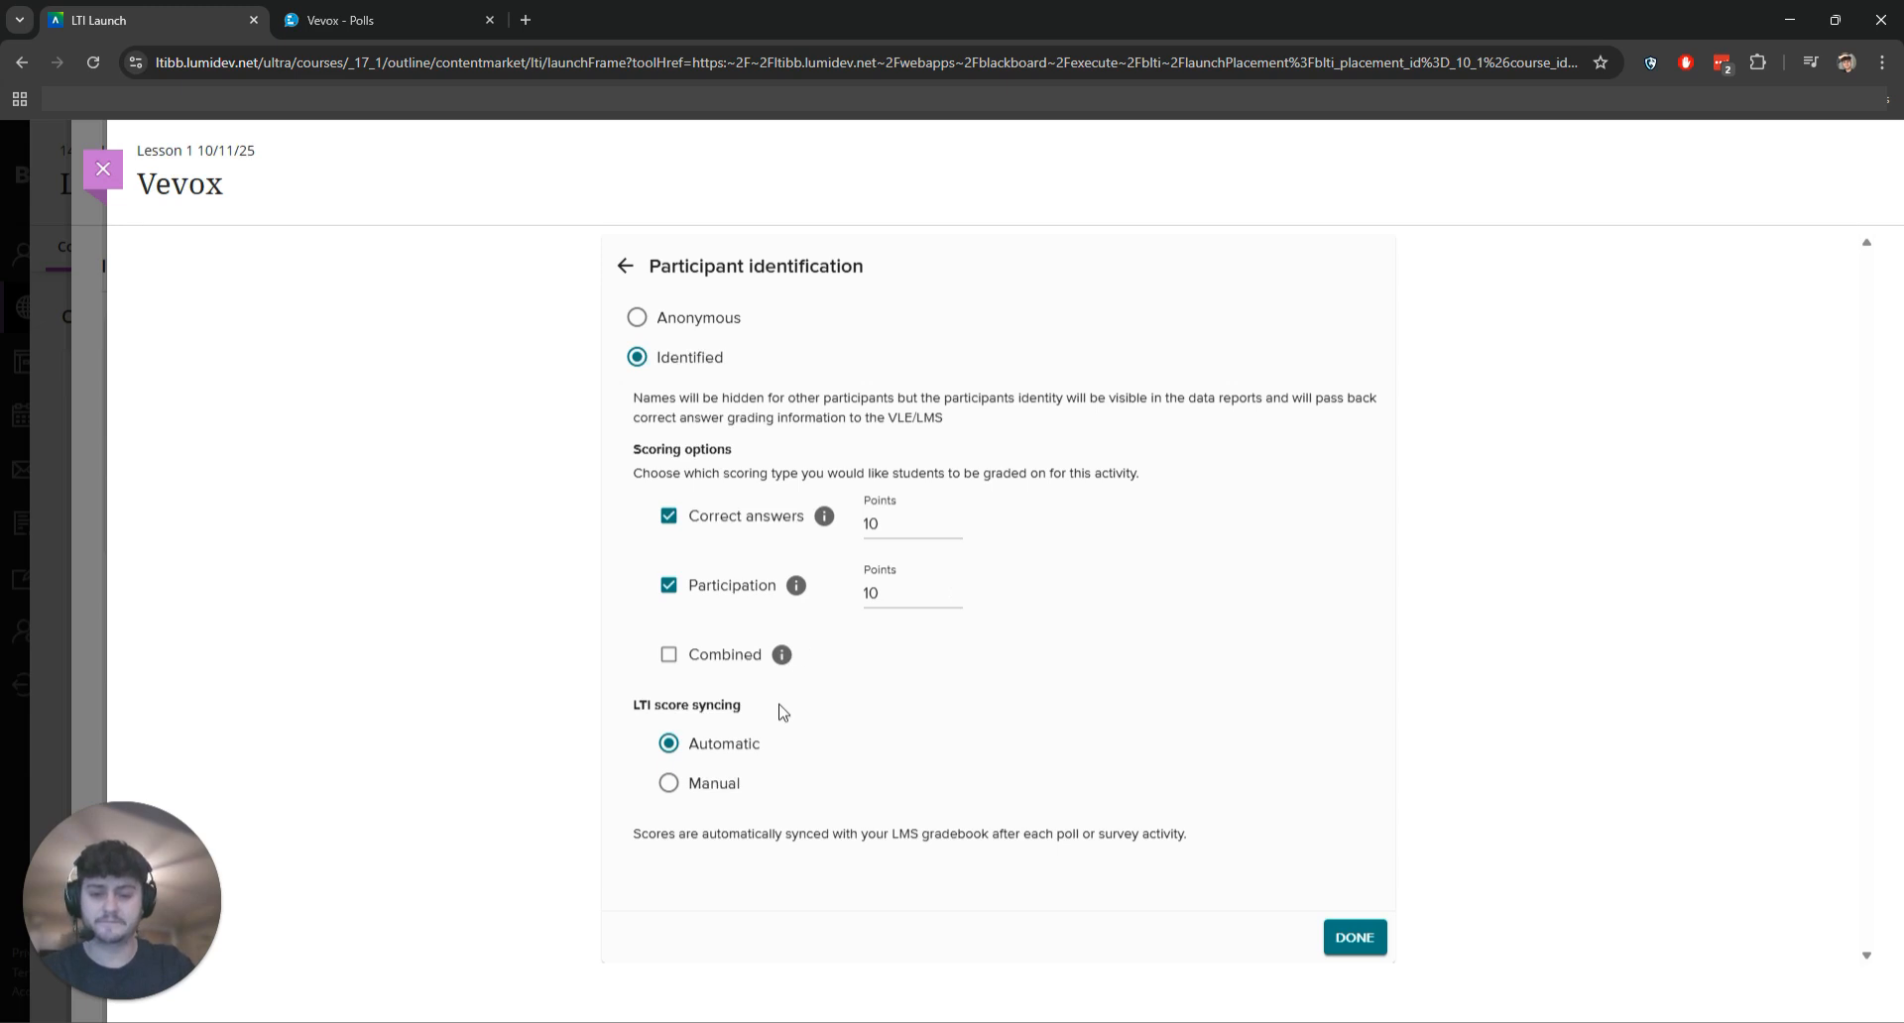
# Set LTI score syncing to Manual and finish the participant identification settings to add the activity to the course
pyautogui.moveTo(742, 705); pyautogui.dragTo(631, 710)
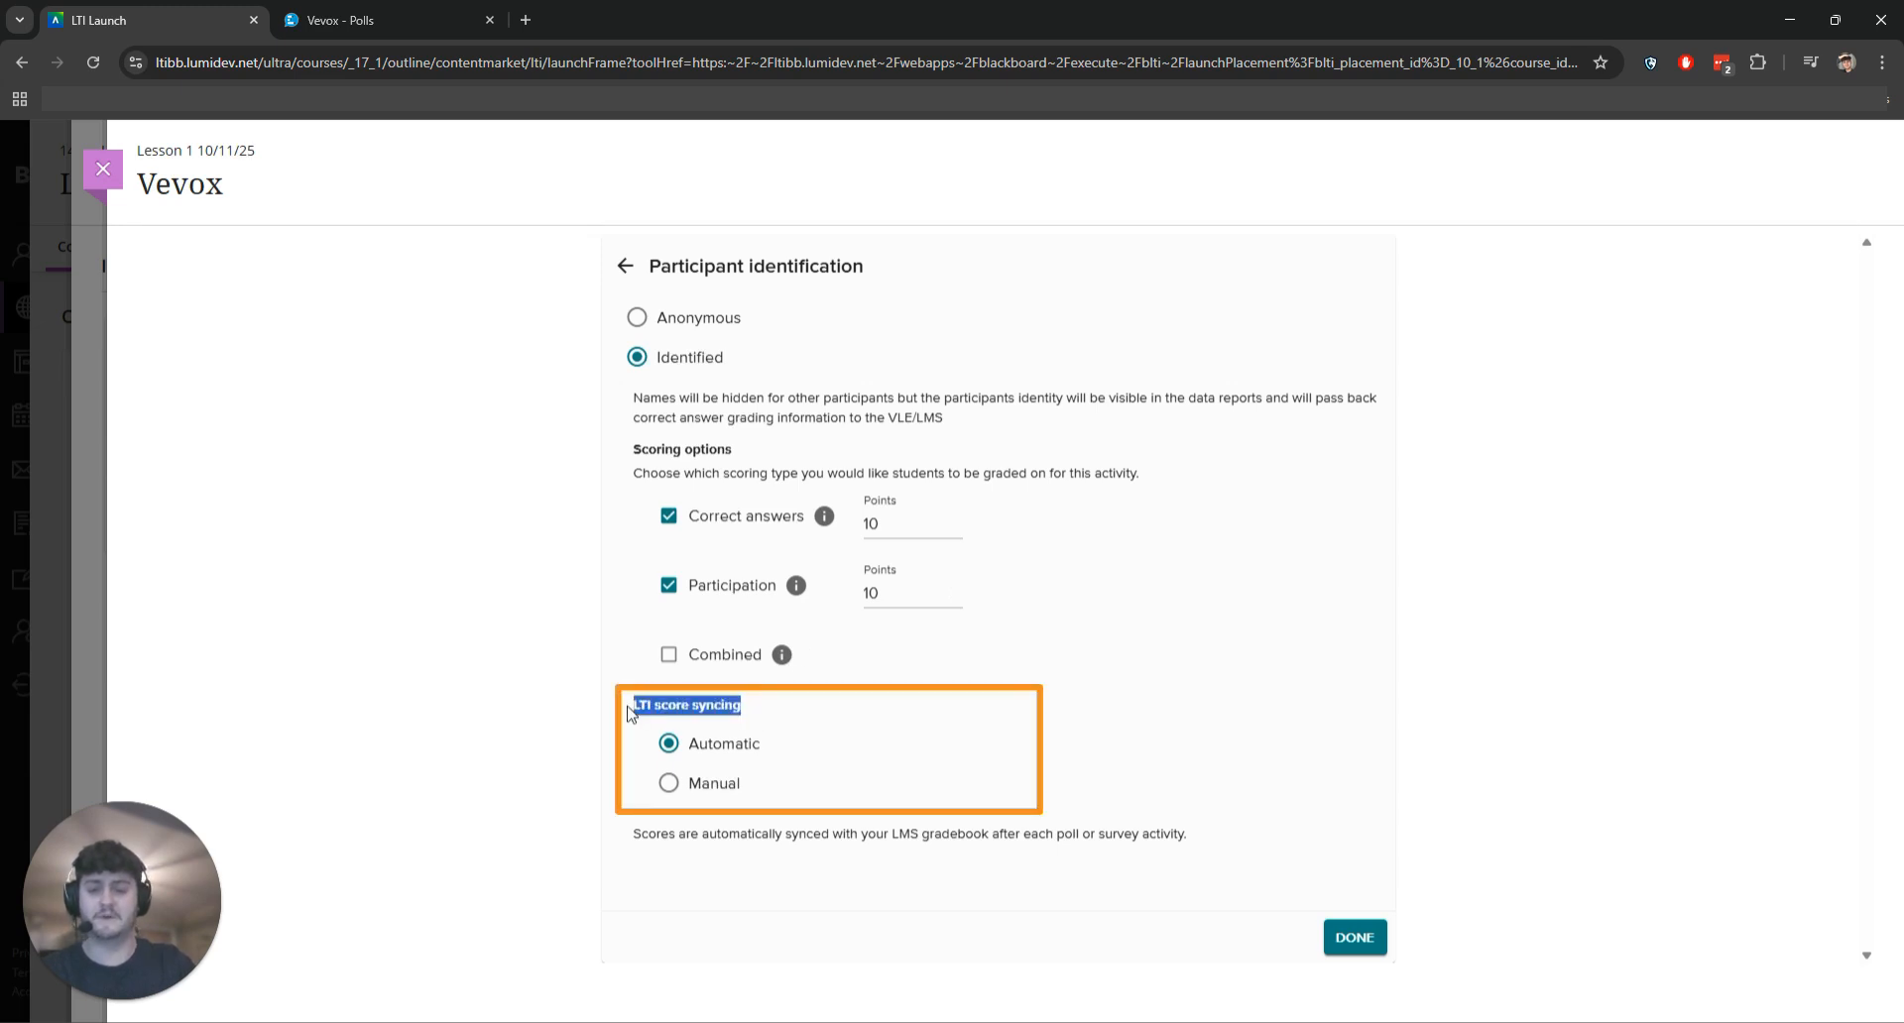
pyautogui.click(843, 712)
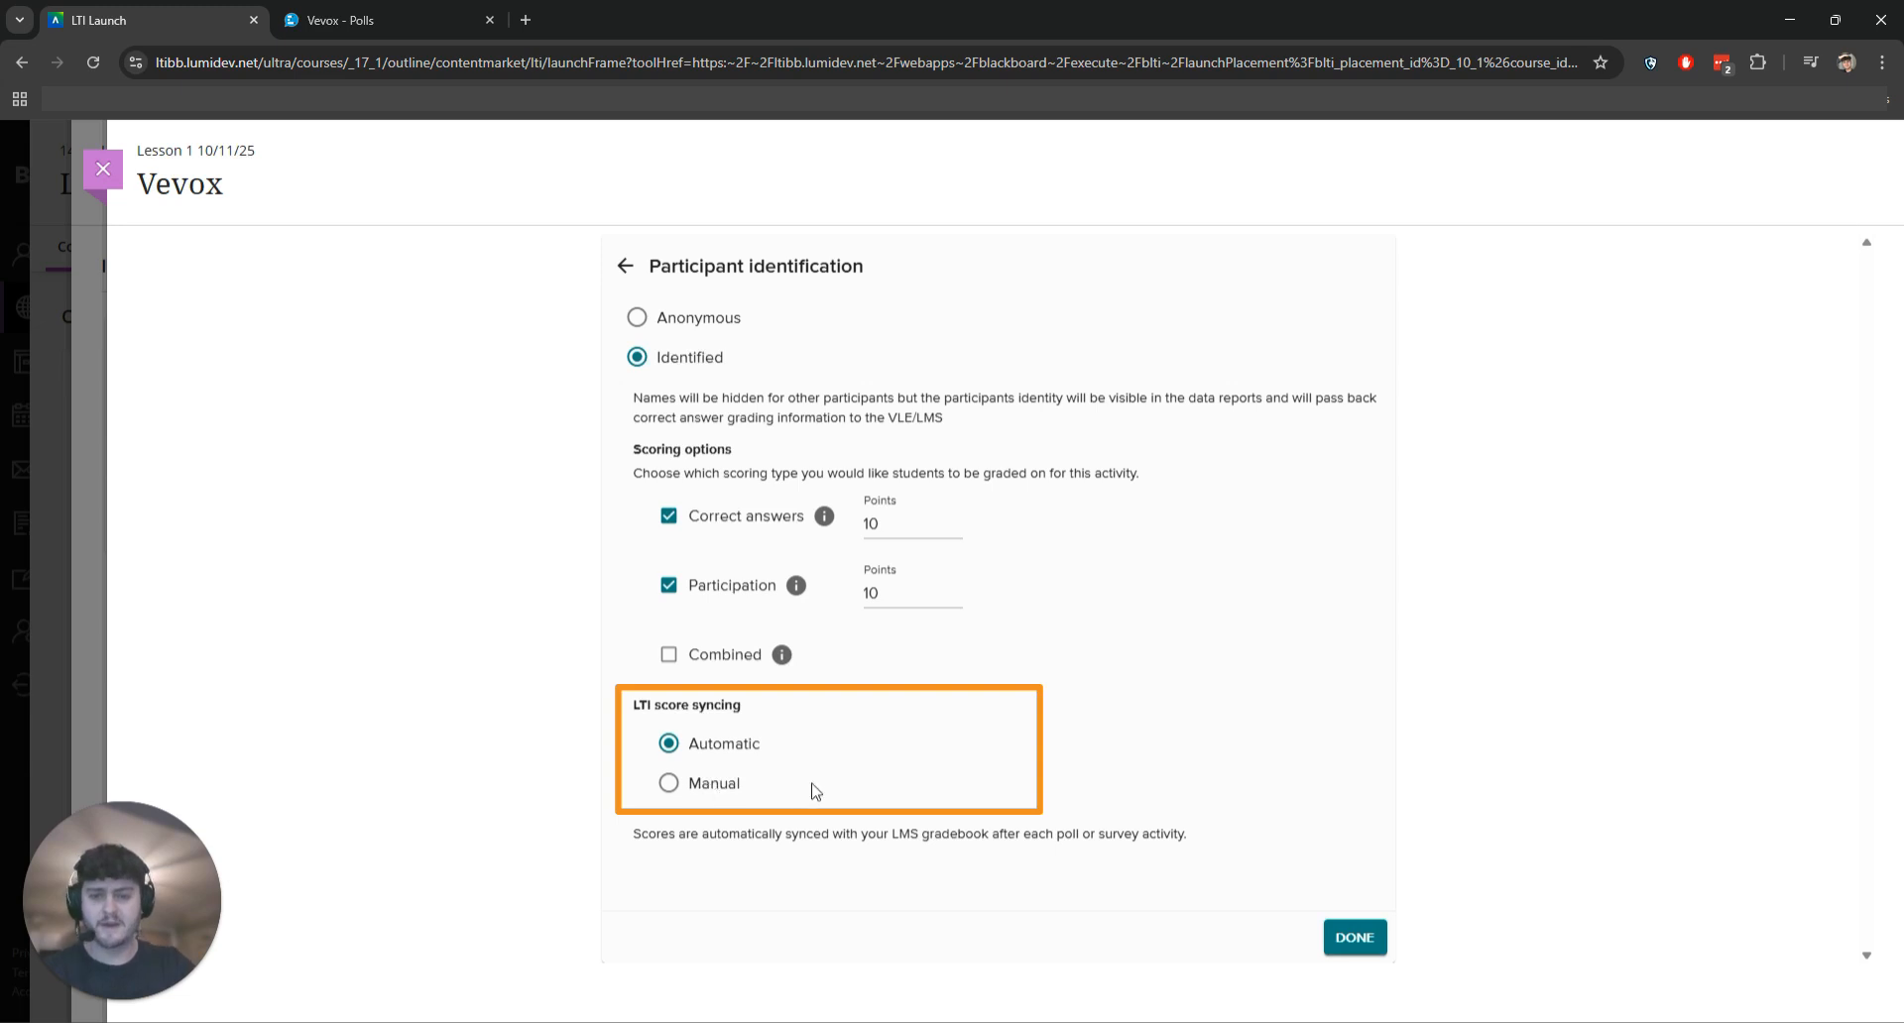
pyautogui.click(724, 791)
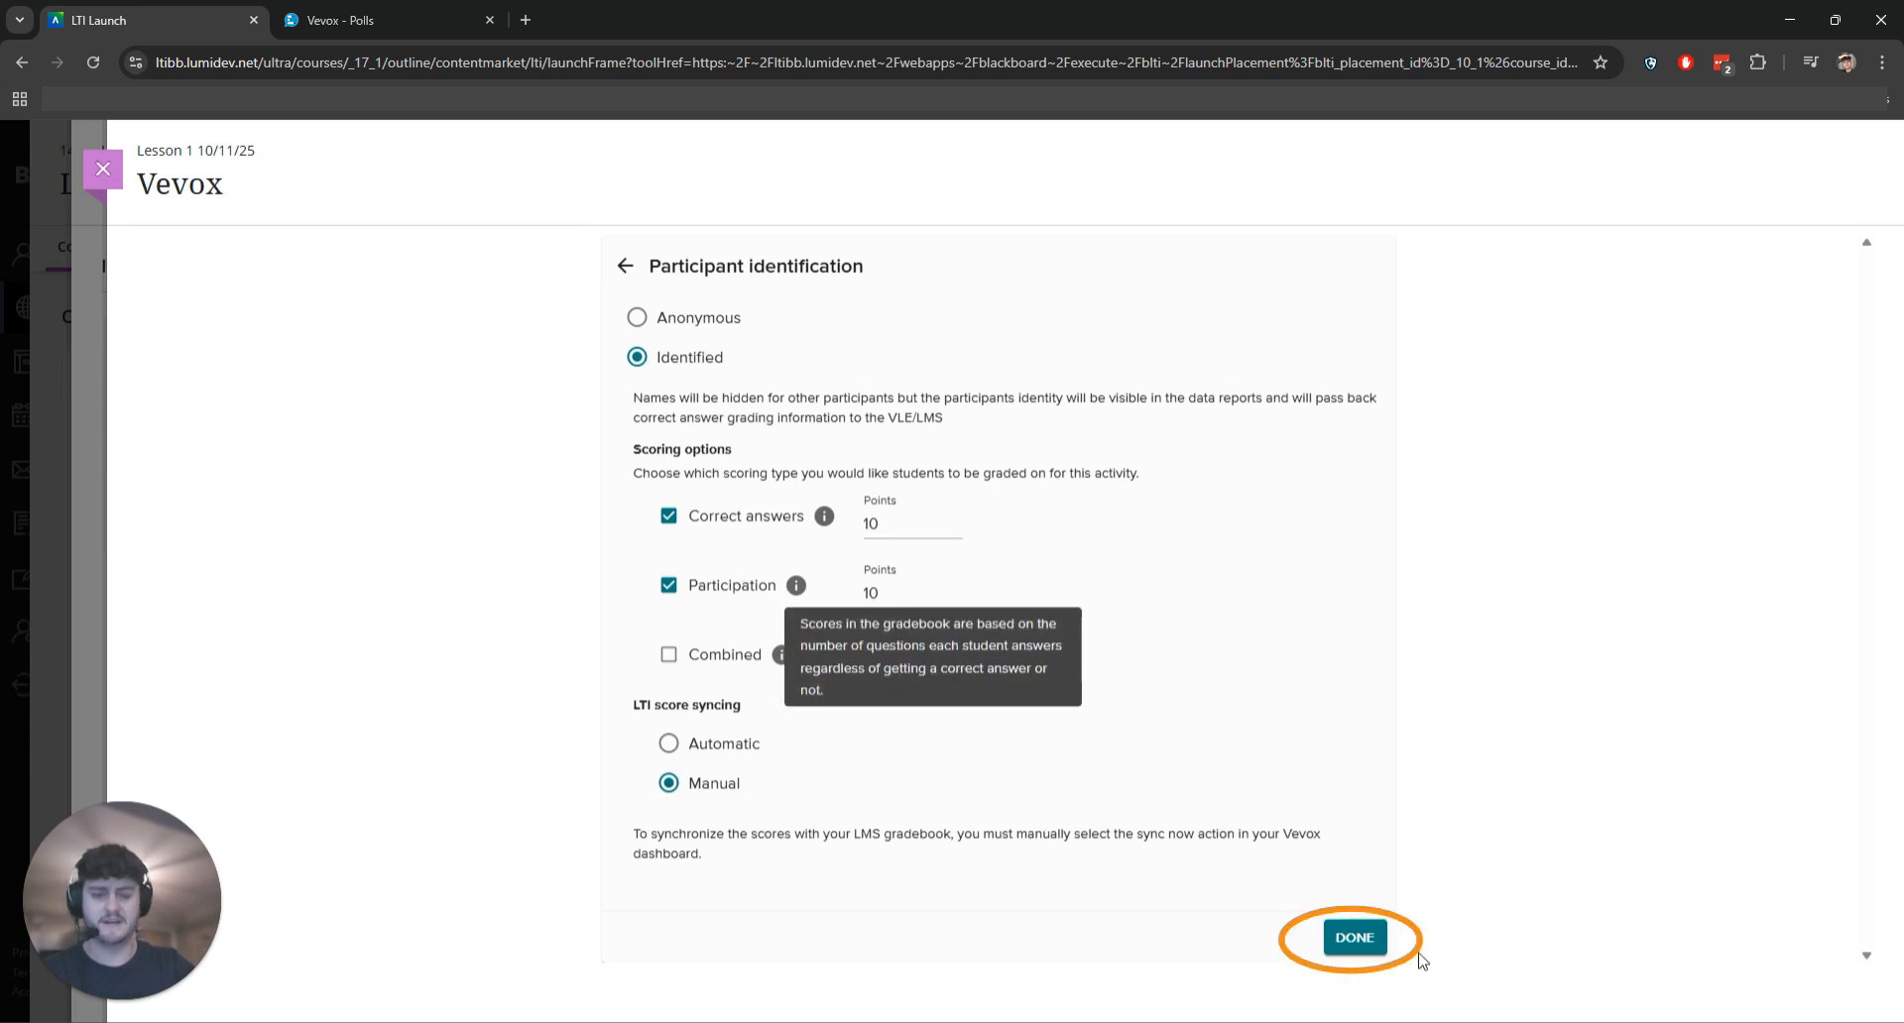
pyautogui.click(1354, 937)
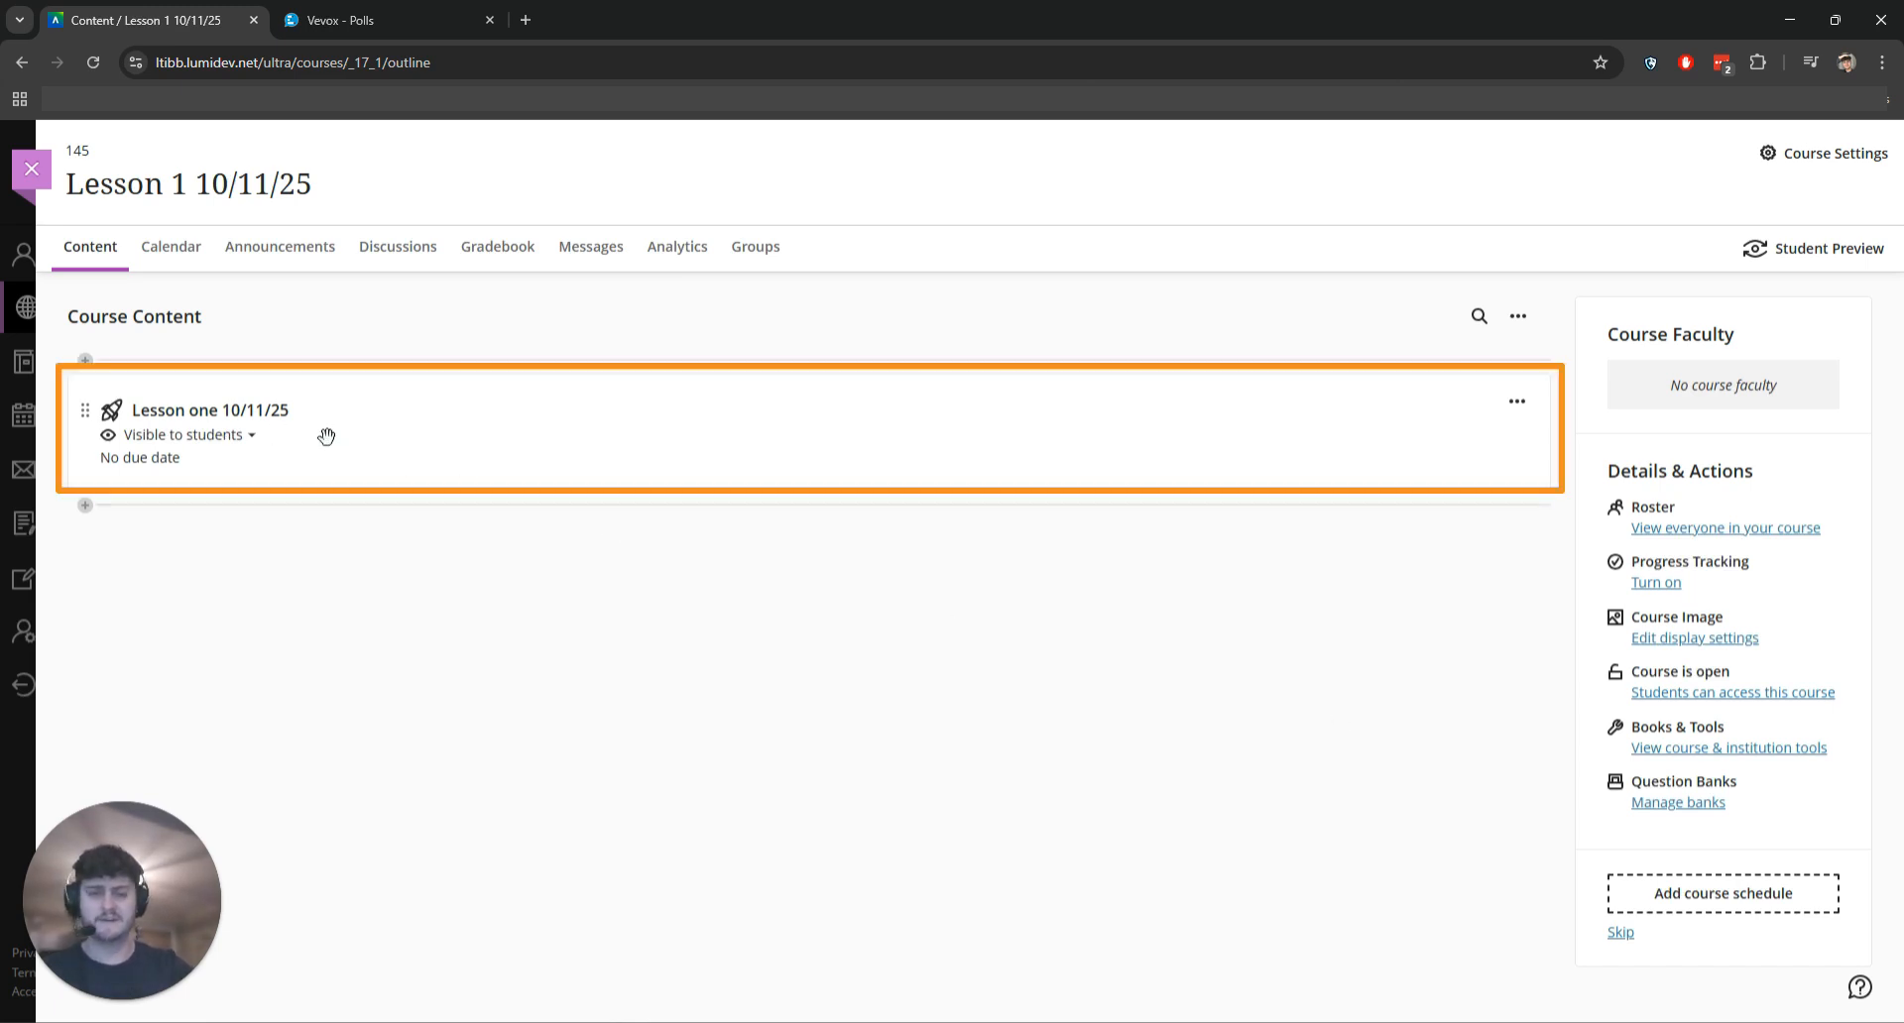
# Launch the Vevox dashboard in a new tab from the course's Lesson one 10/11/25 item and open that quiz to participants
pyautogui.click(260, 414)
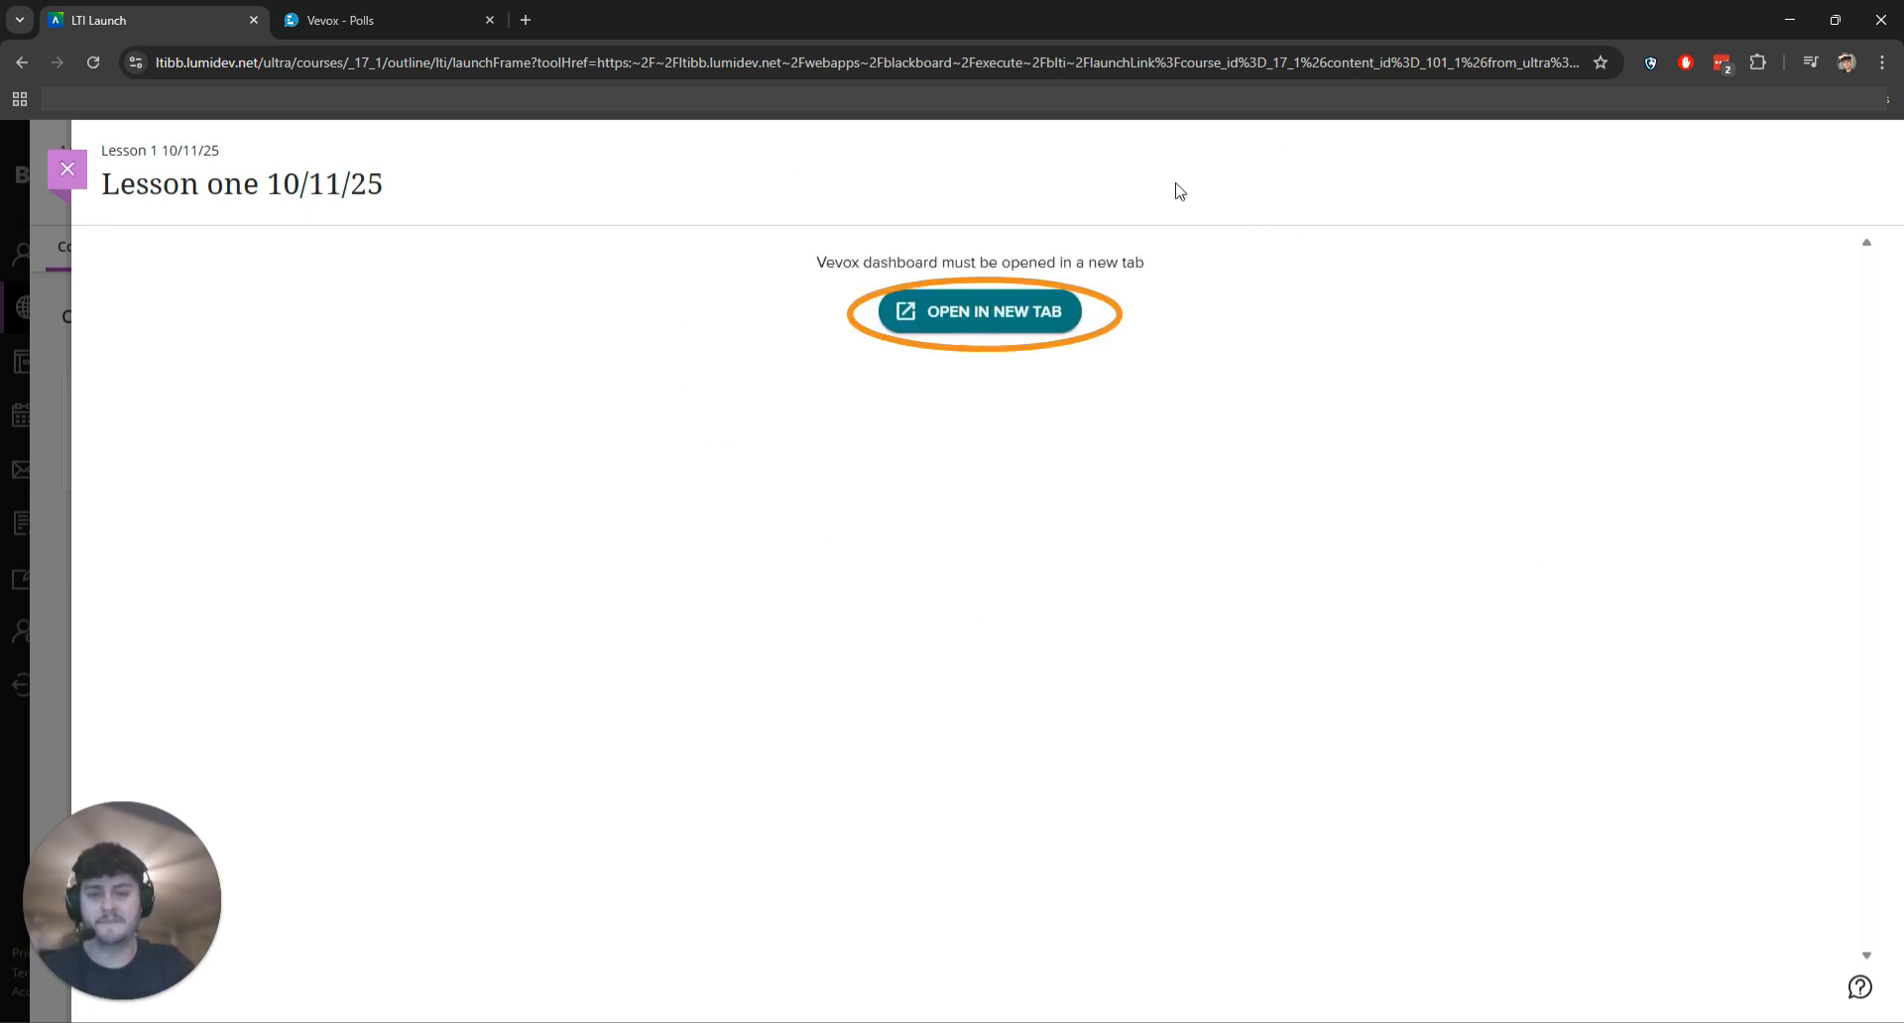
pyautogui.click(986, 325)
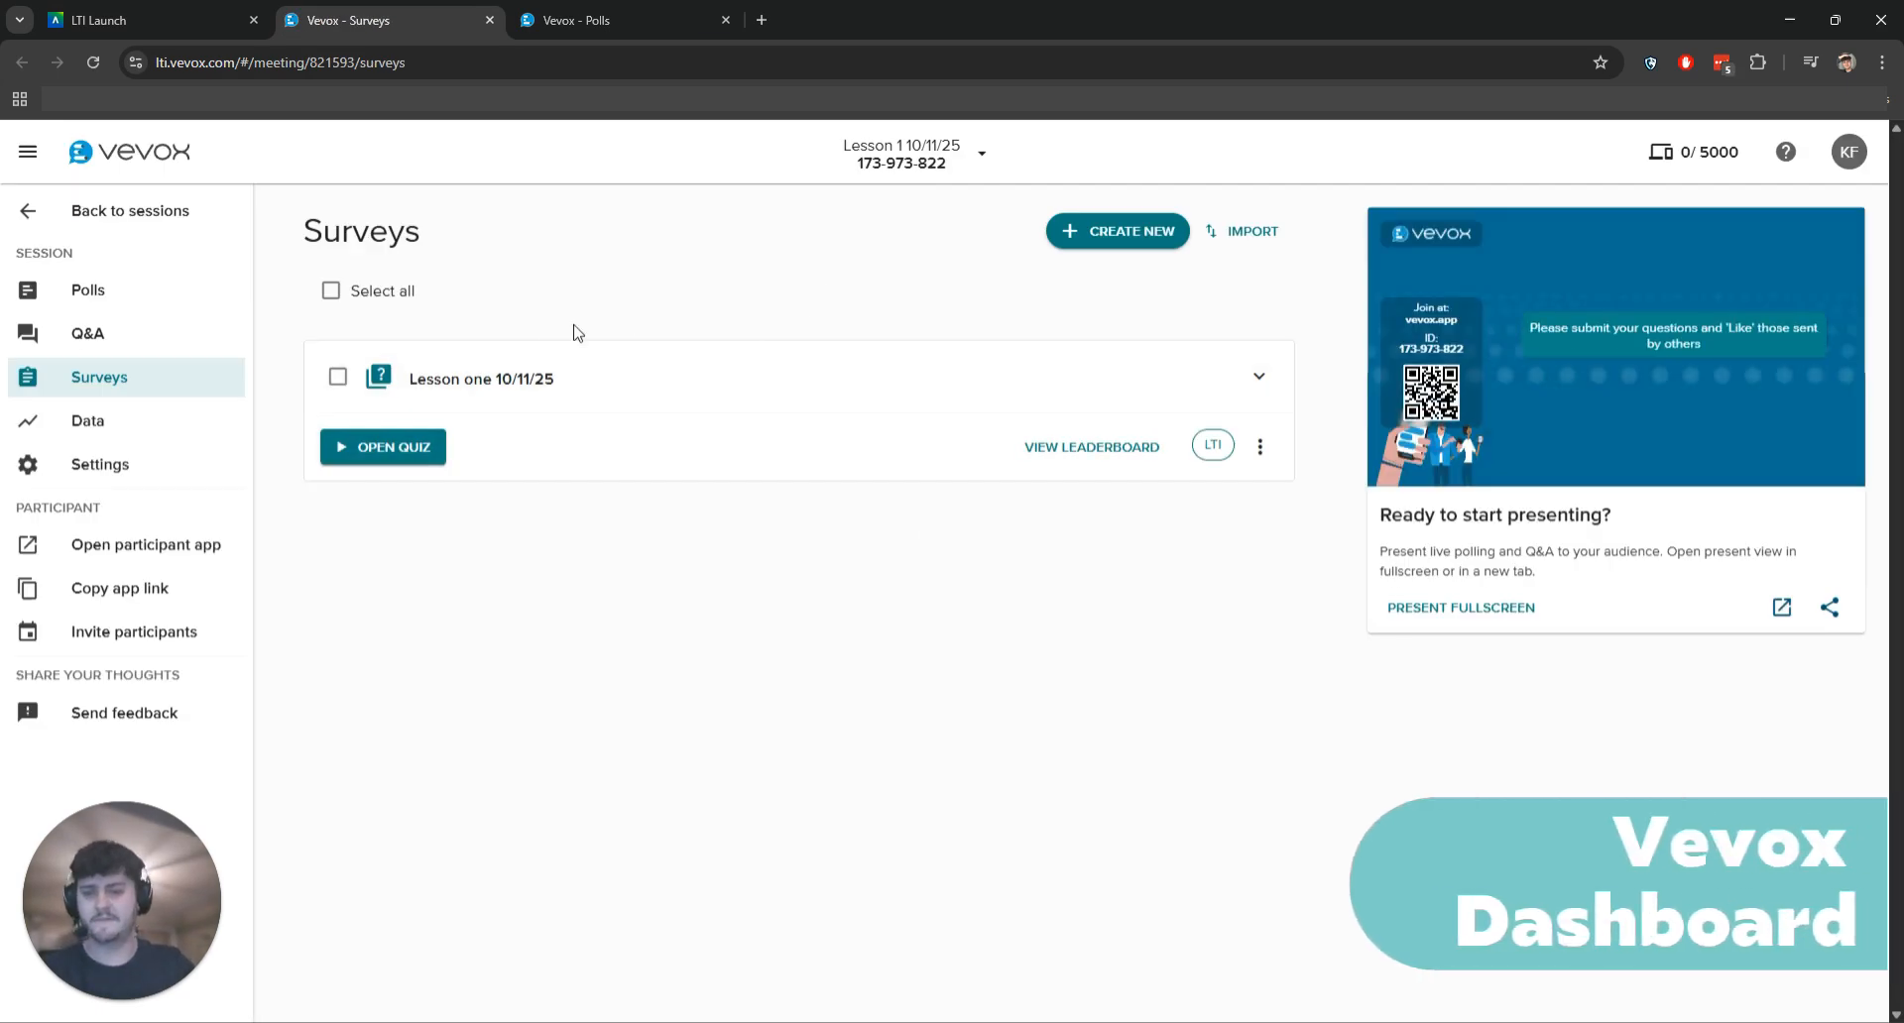
pyautogui.moveTo(429, 241); pyautogui.dragTo(307, 229)
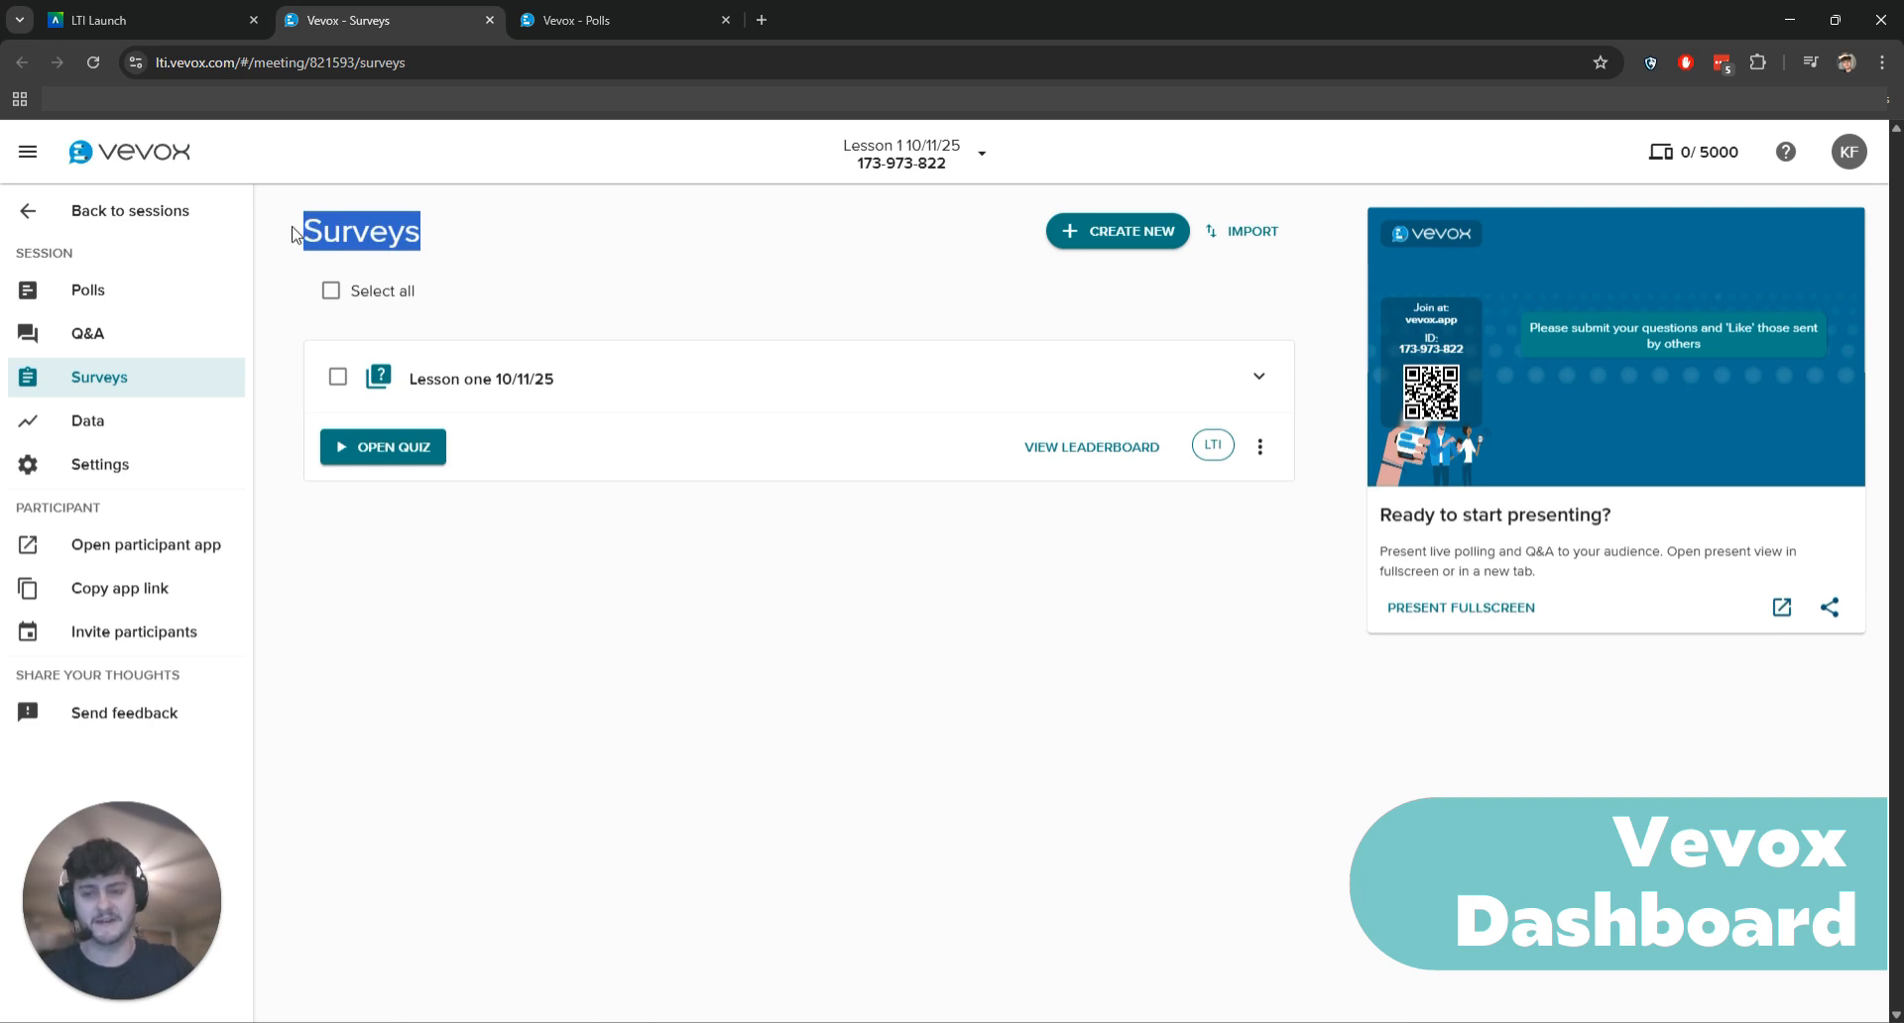
pyautogui.click(353, 224)
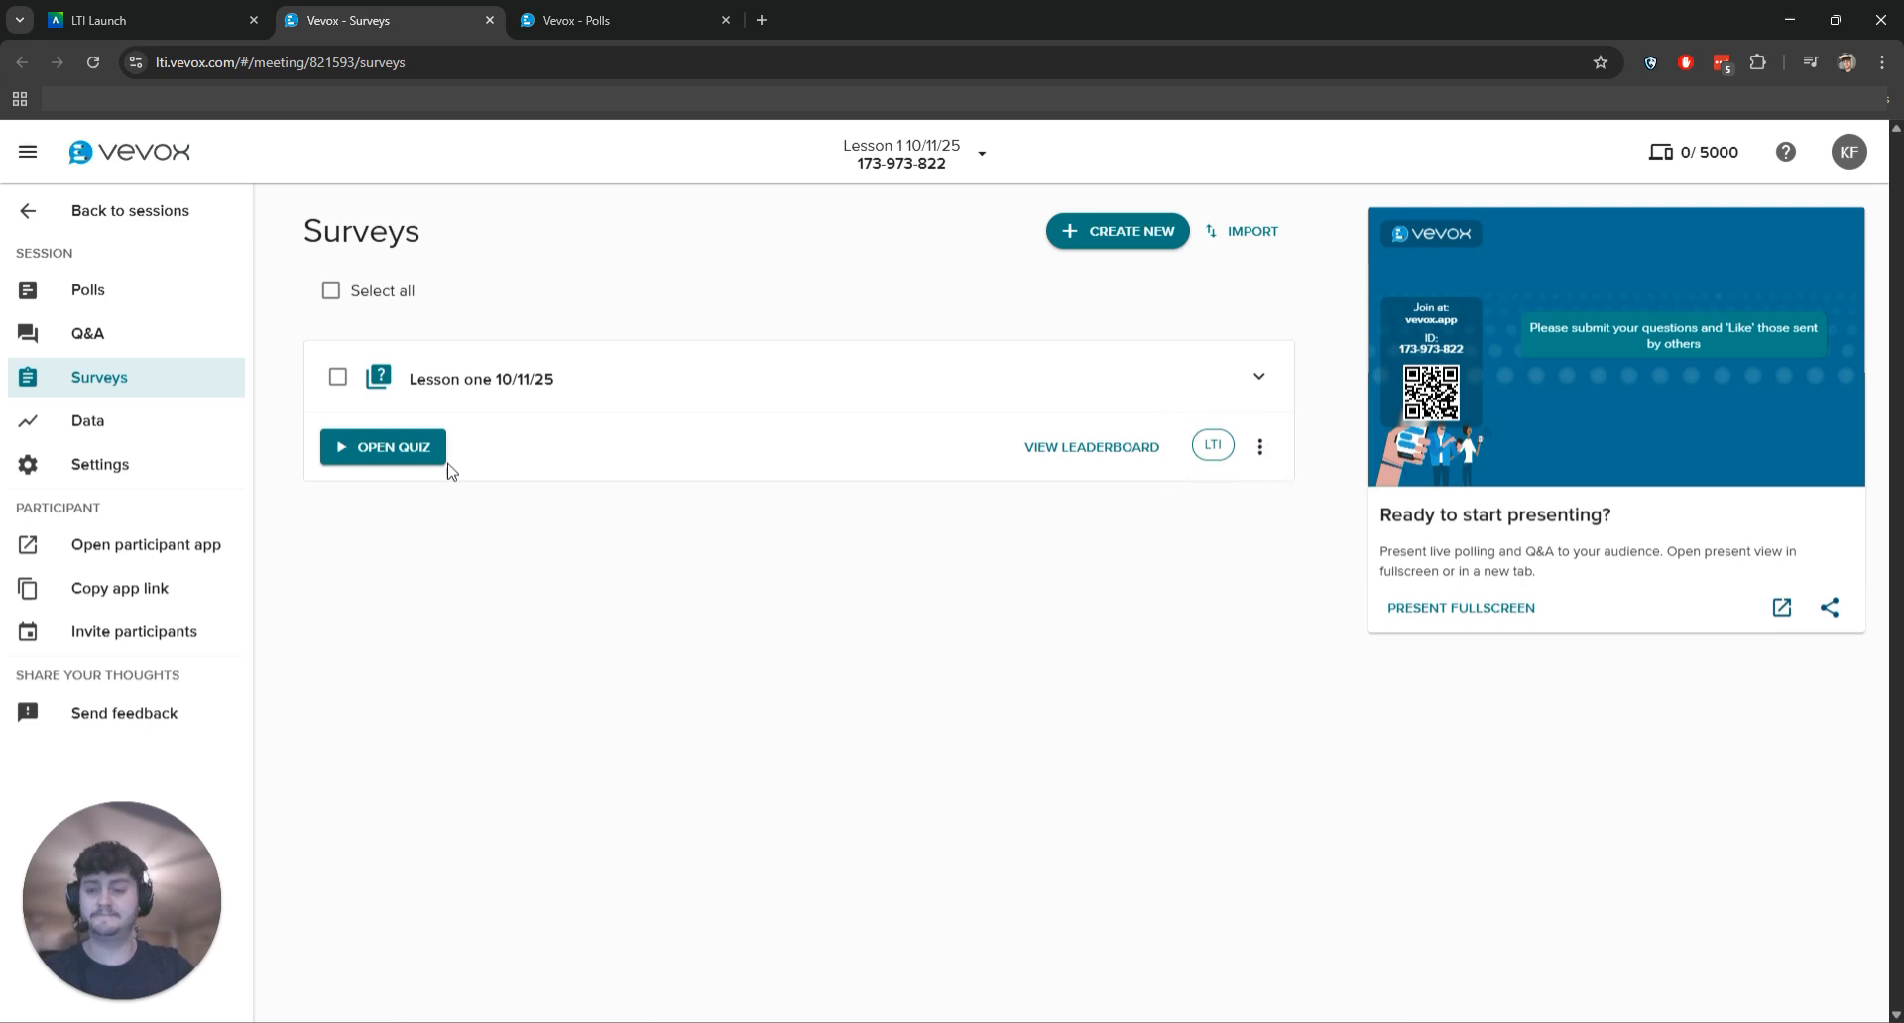
pyautogui.click(385, 452)
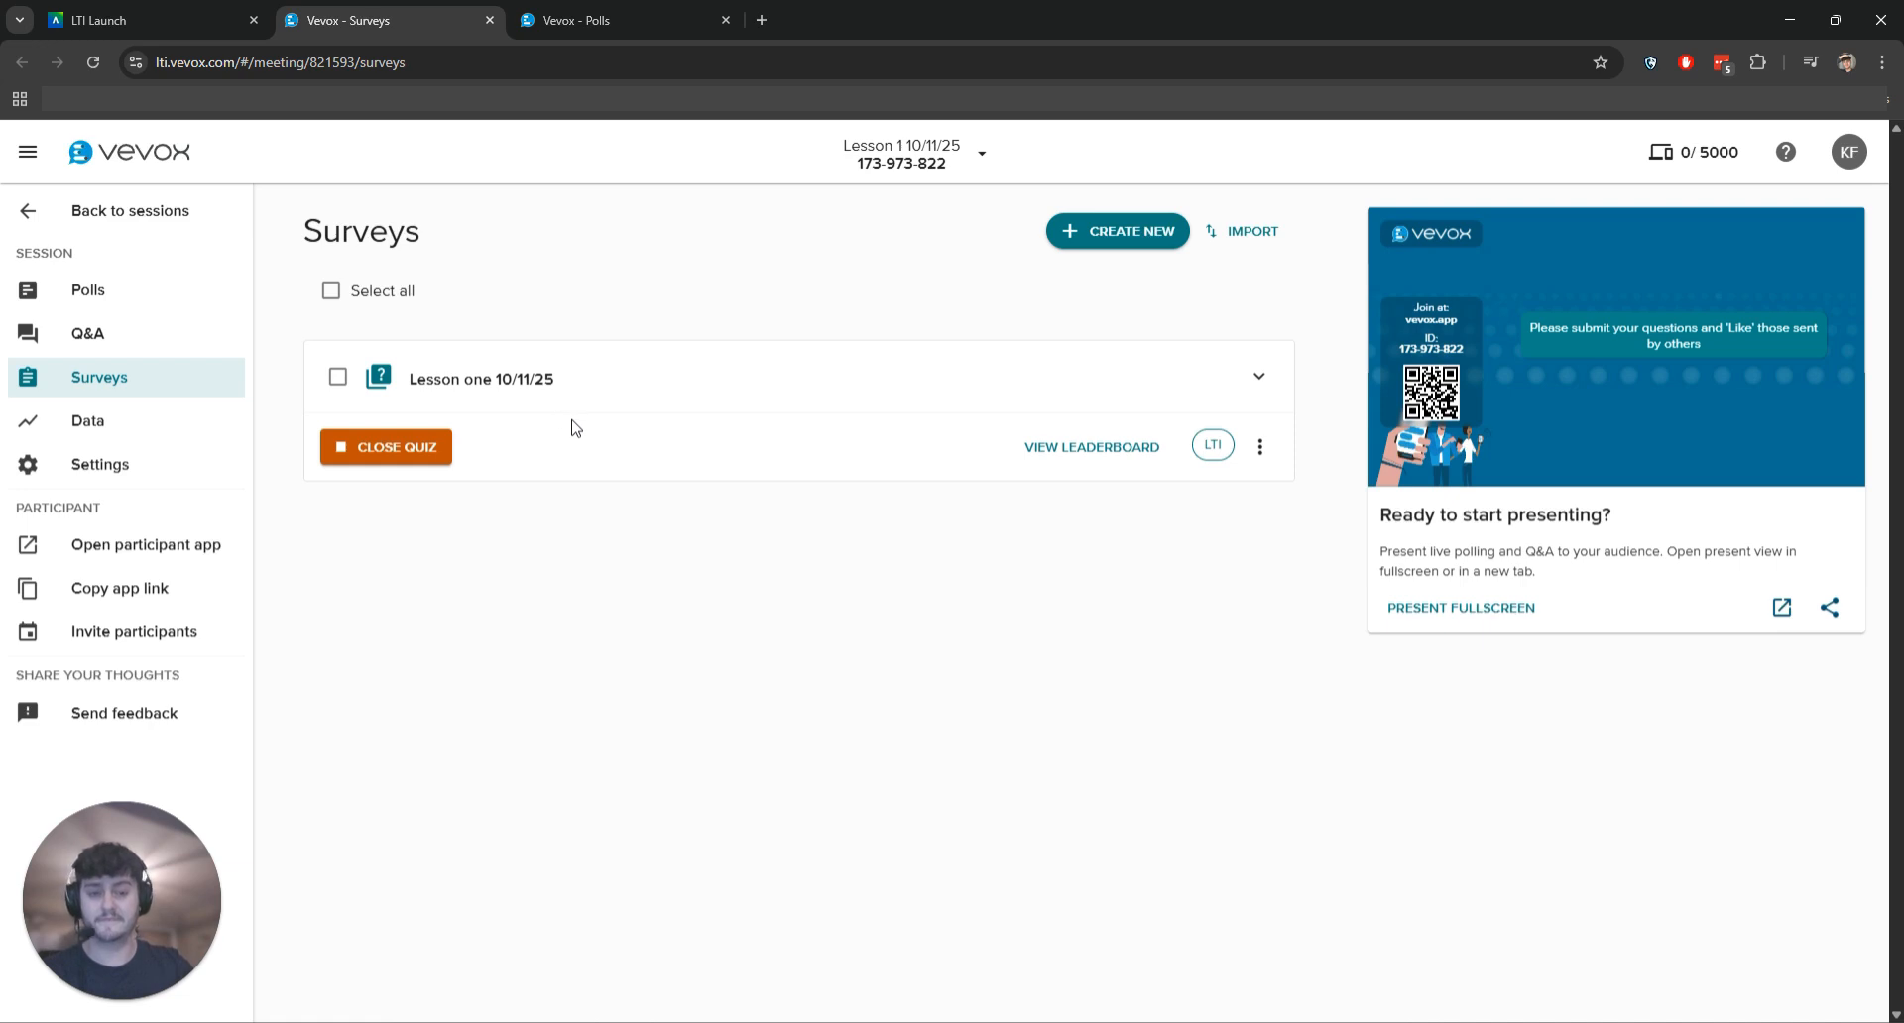
# Switch back to Blackboard, close the launch page and start a Student Preview of the course
pyautogui.click(179, 30)
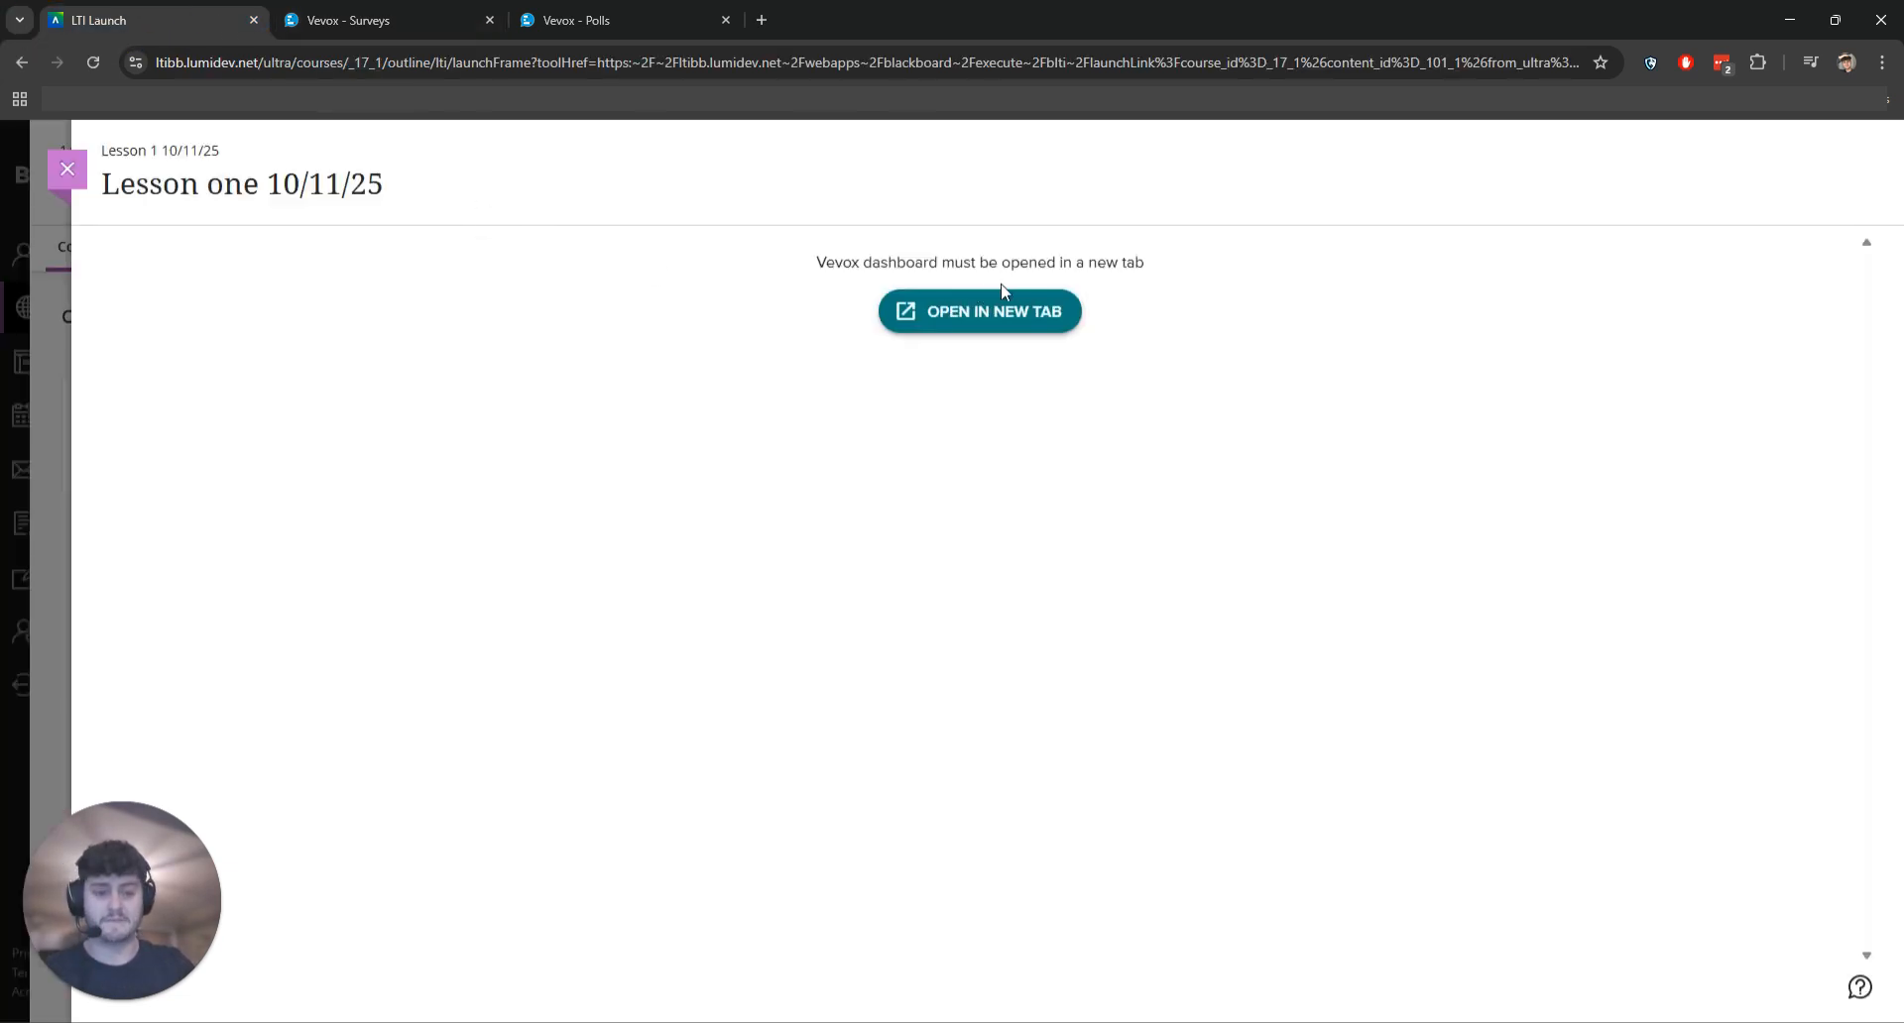
pyautogui.click(74, 177)
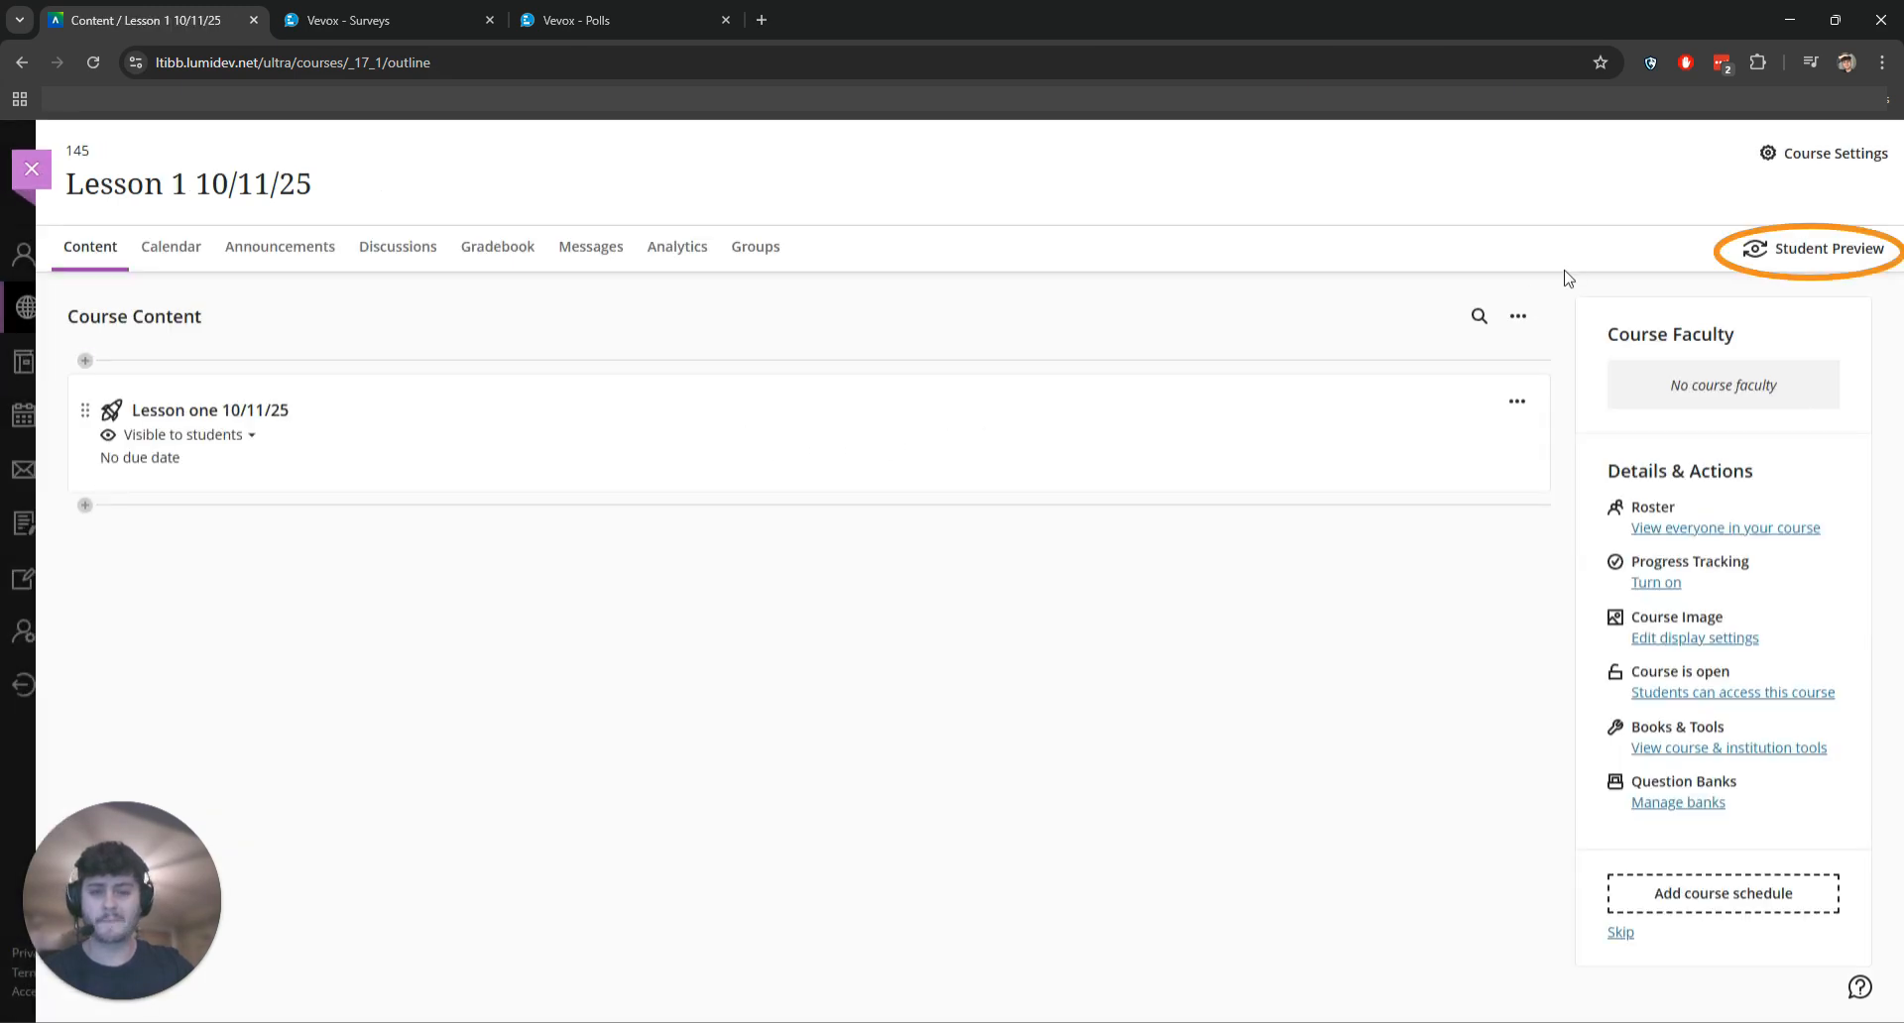
pyautogui.click(1801, 253)
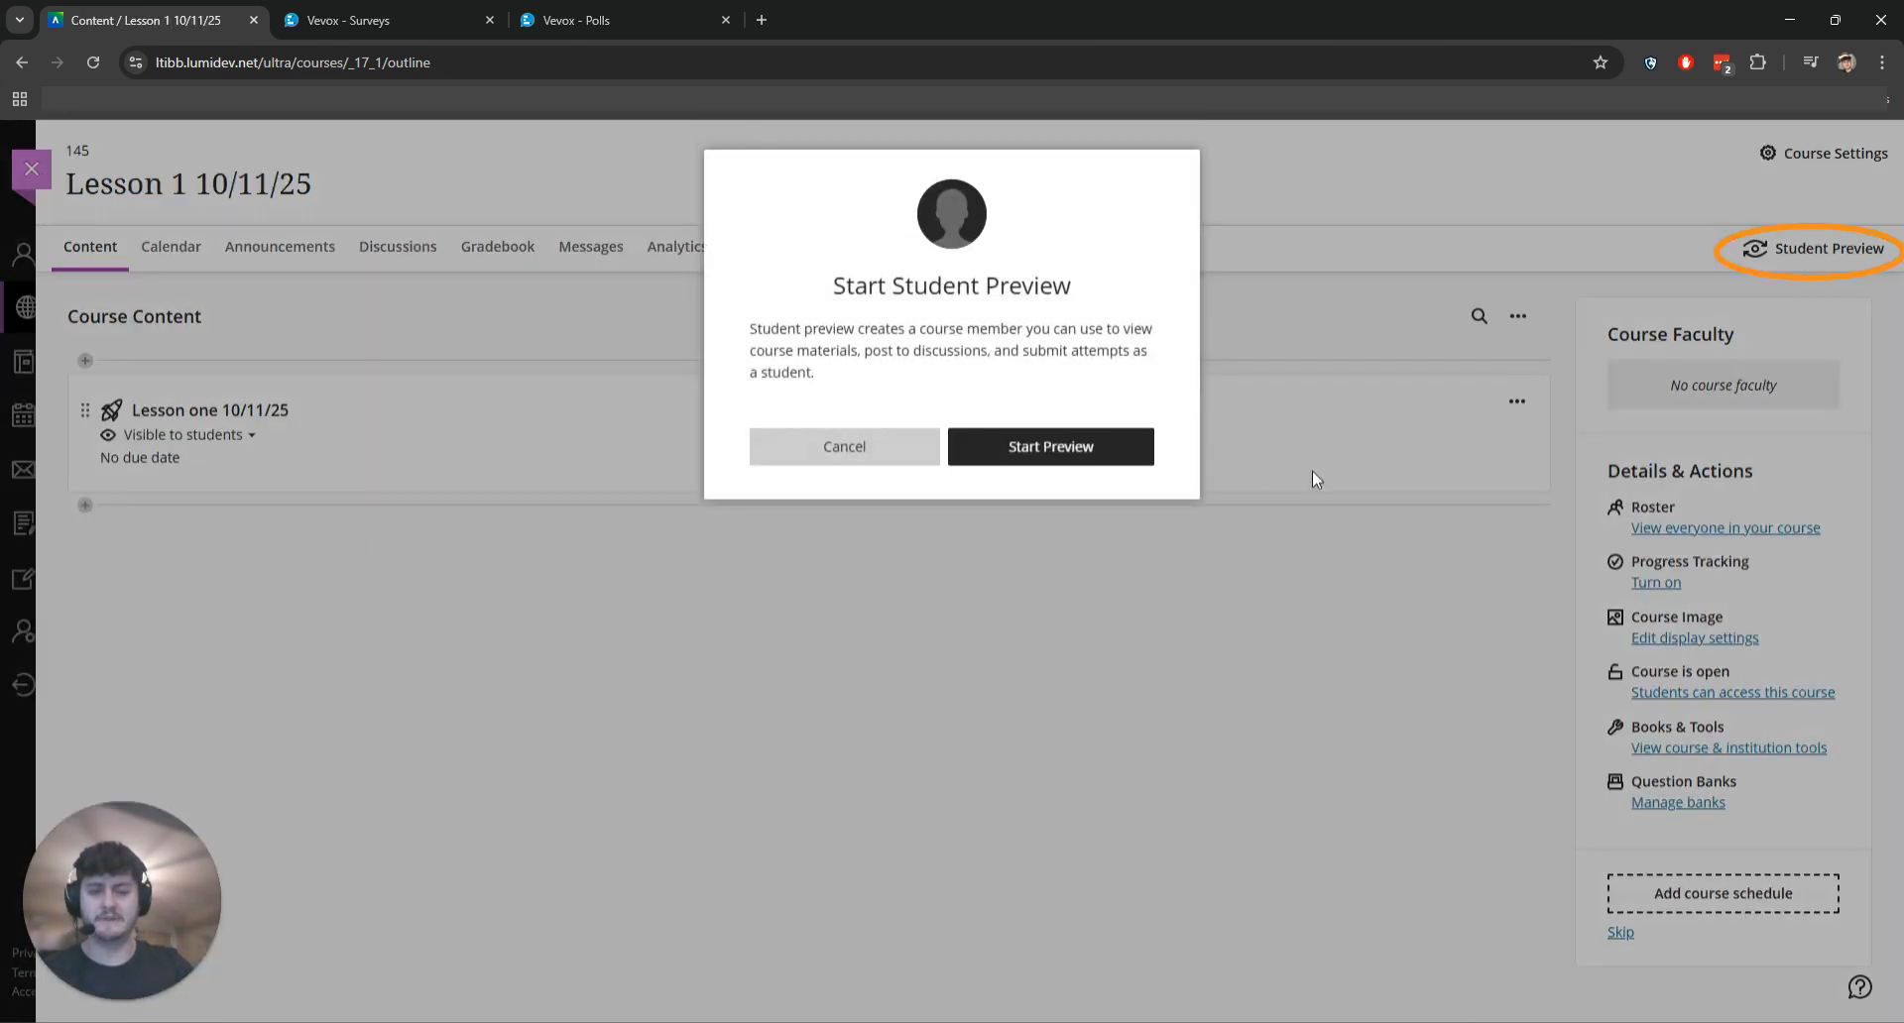
pyautogui.click(1058, 449)
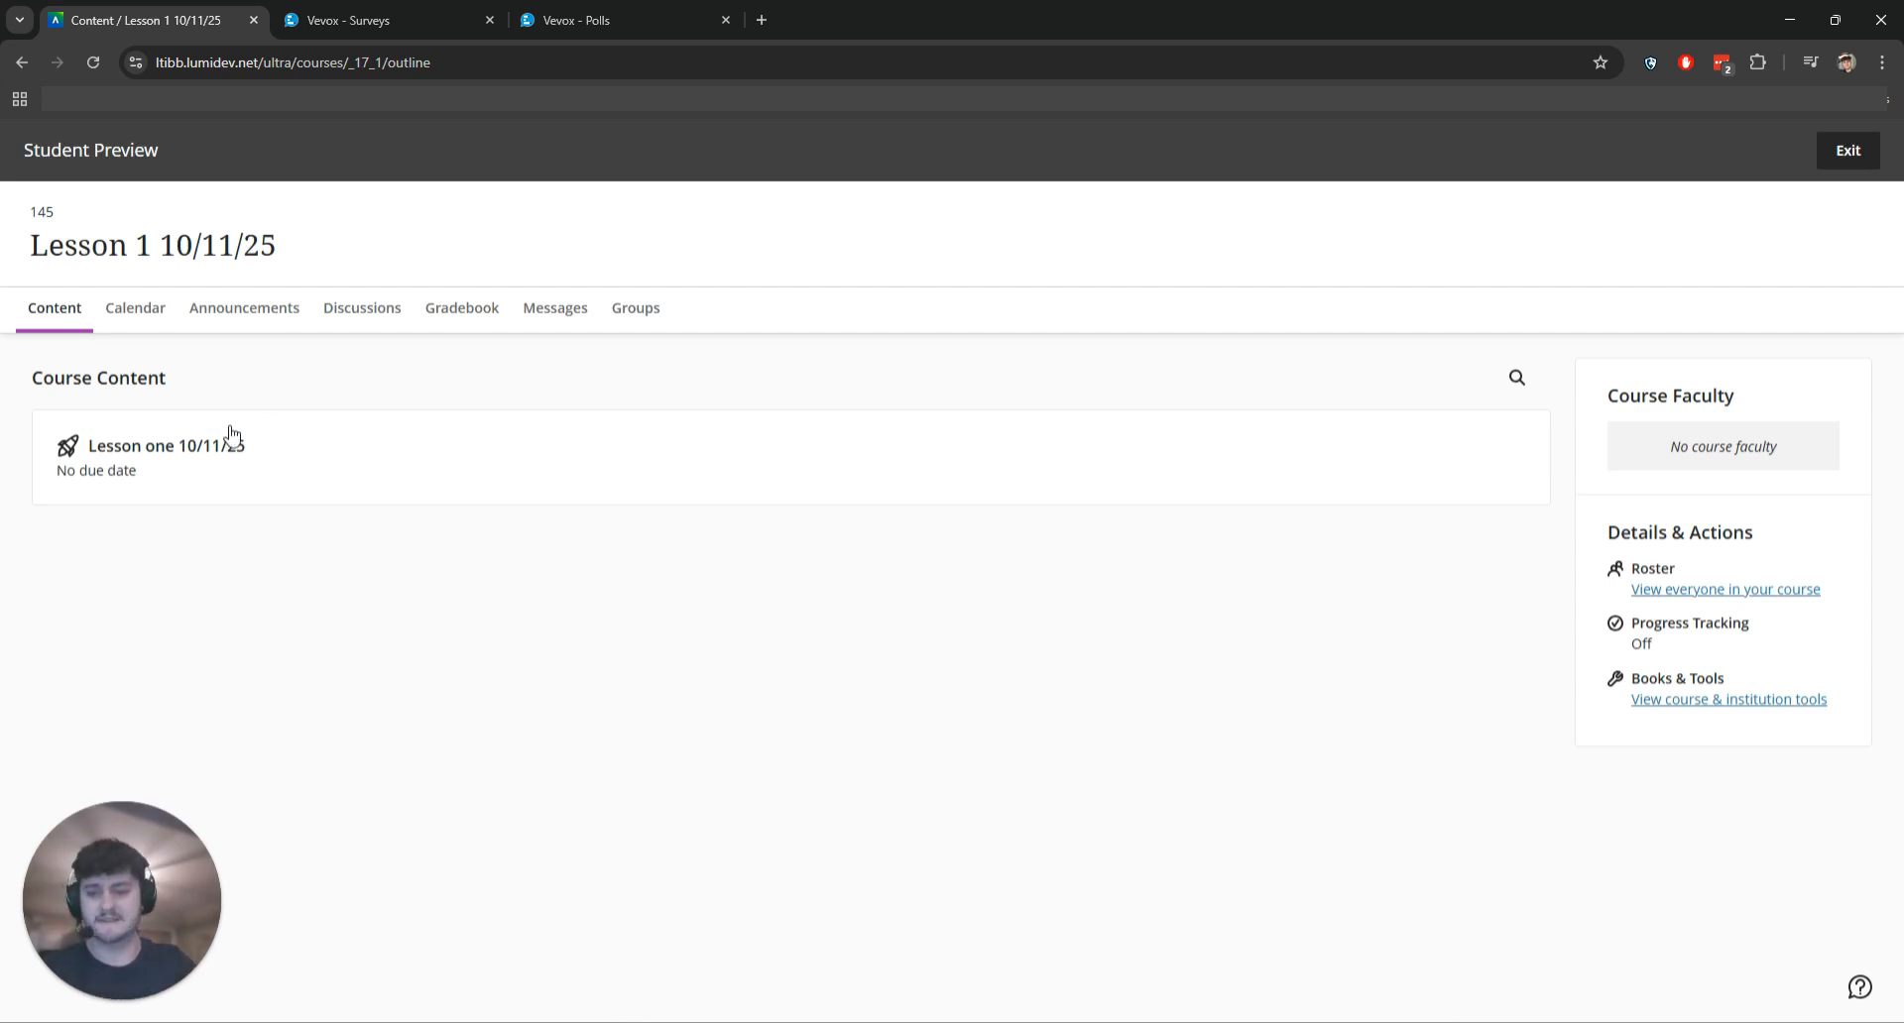
# Launch the Lesson one 10/11/25 quiz as the preview student and accept the profile notice
pyautogui.click(265, 470)
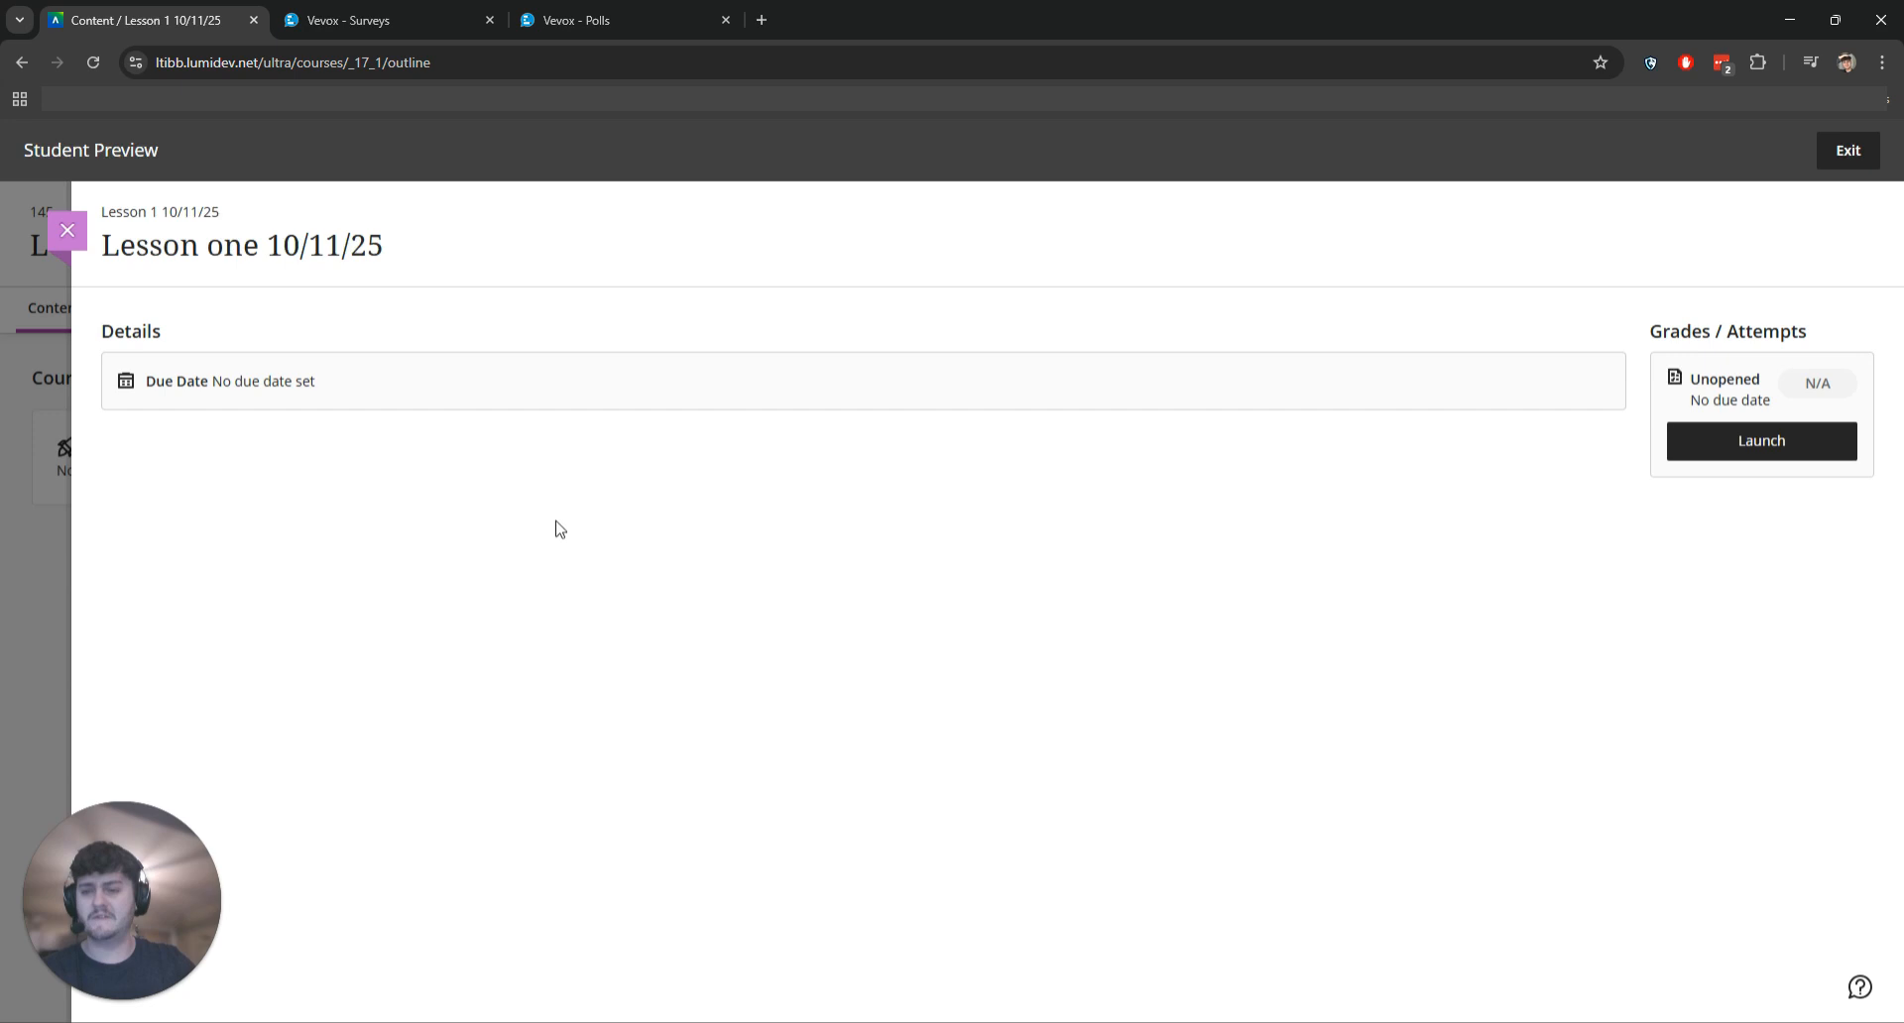
pyautogui.moveTo(433, 375); pyautogui.dragTo(199, 391)
pyautogui.click(437, 487)
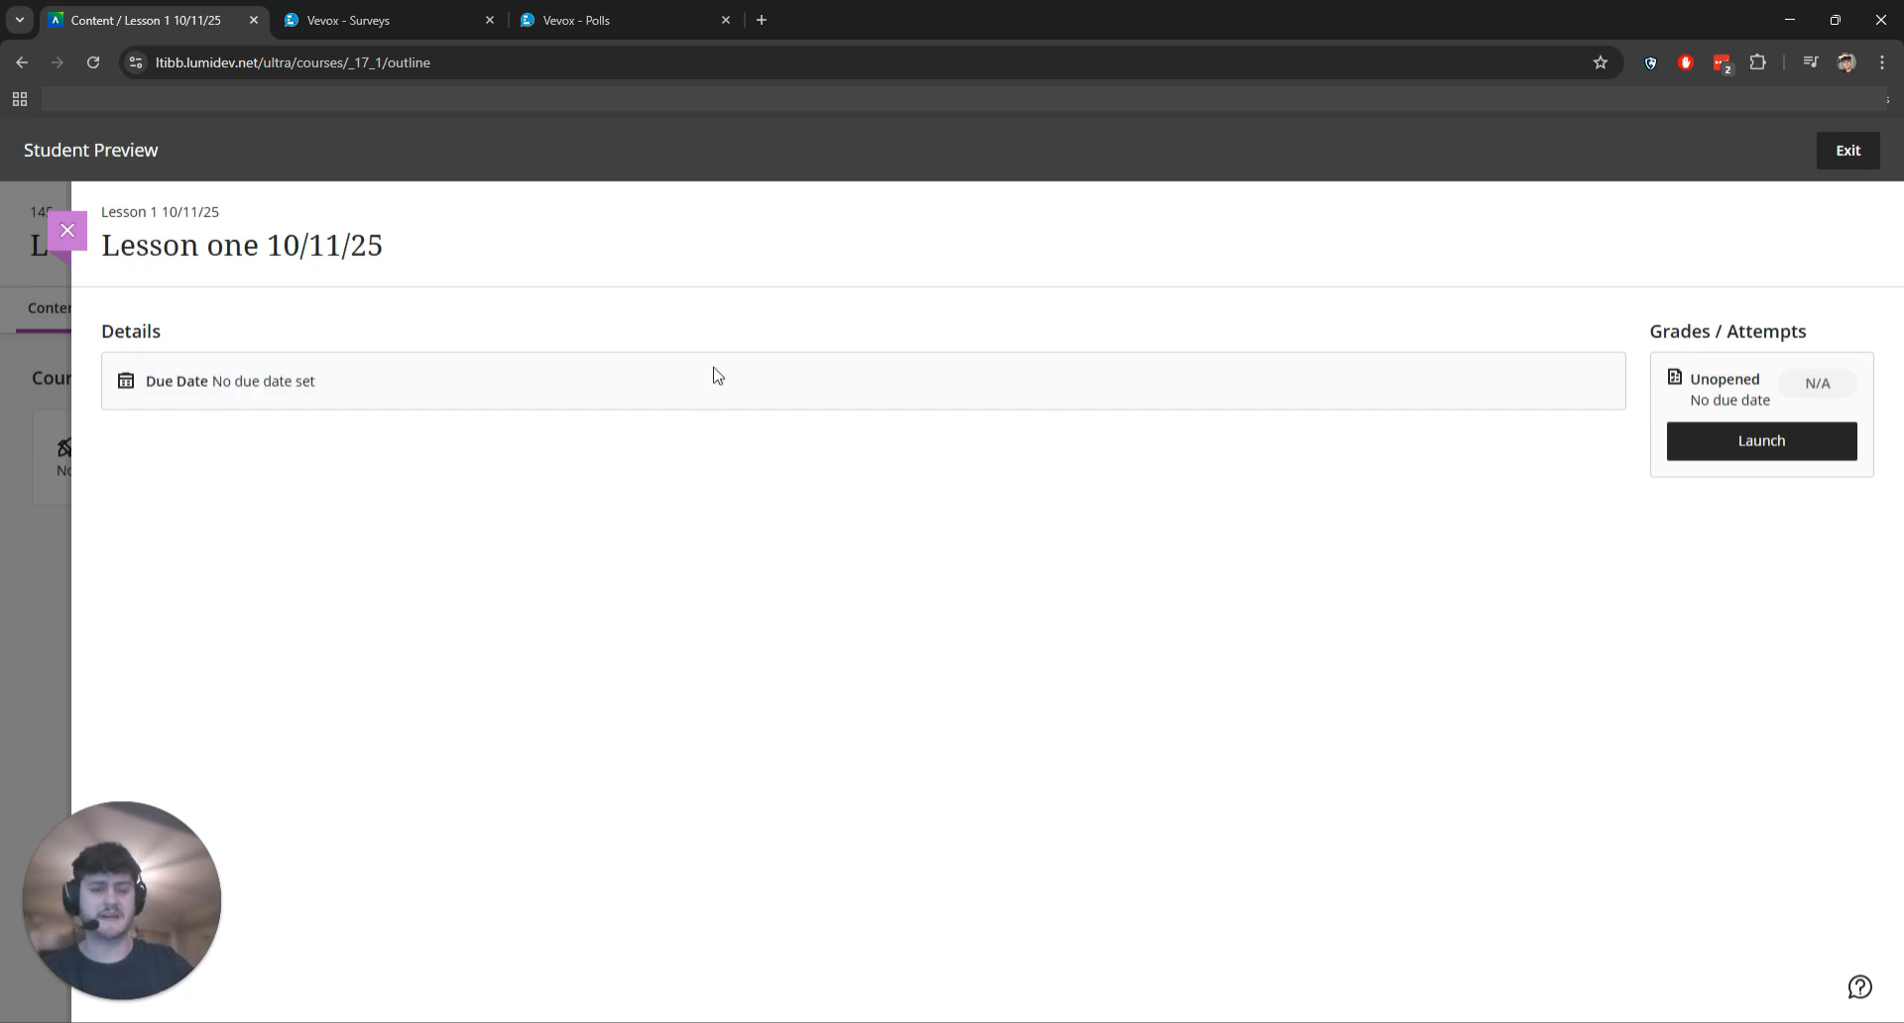
pyautogui.click(1751, 448)
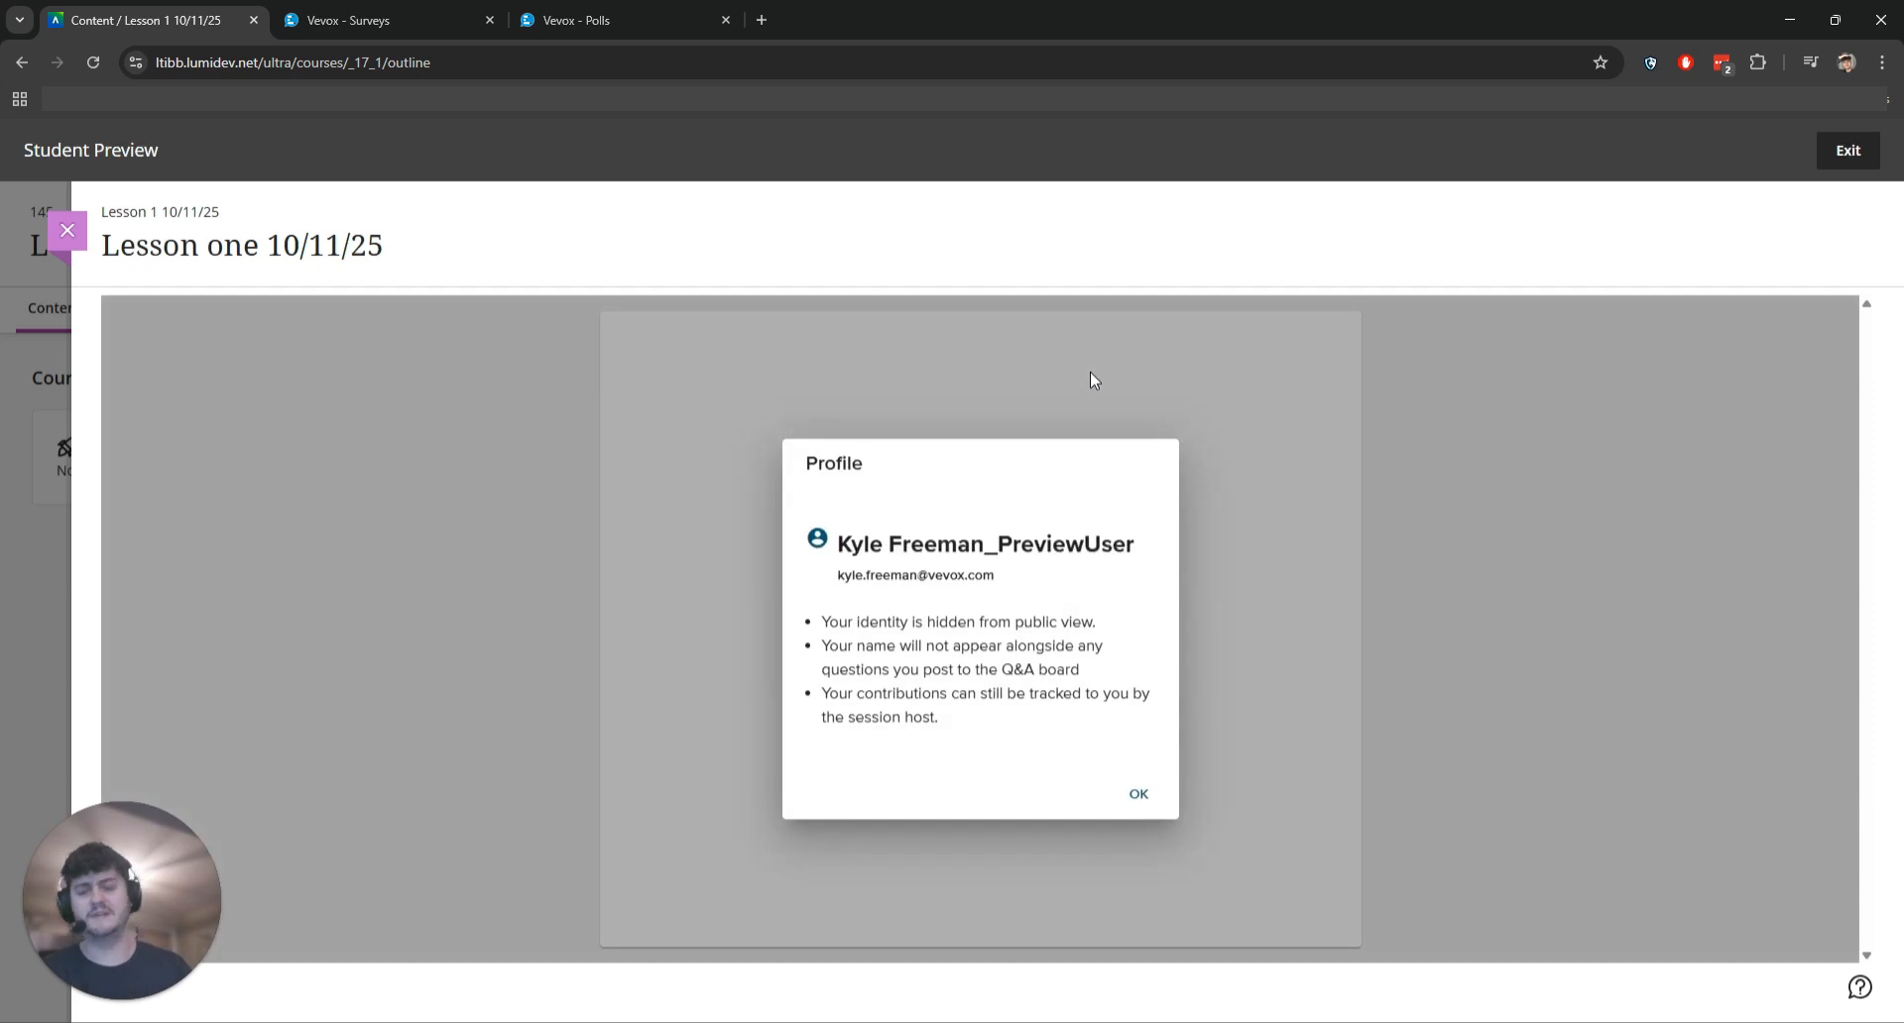
pyautogui.moveTo(837, 558); pyautogui.dragTo(1139, 565)
pyautogui.click(1142, 625)
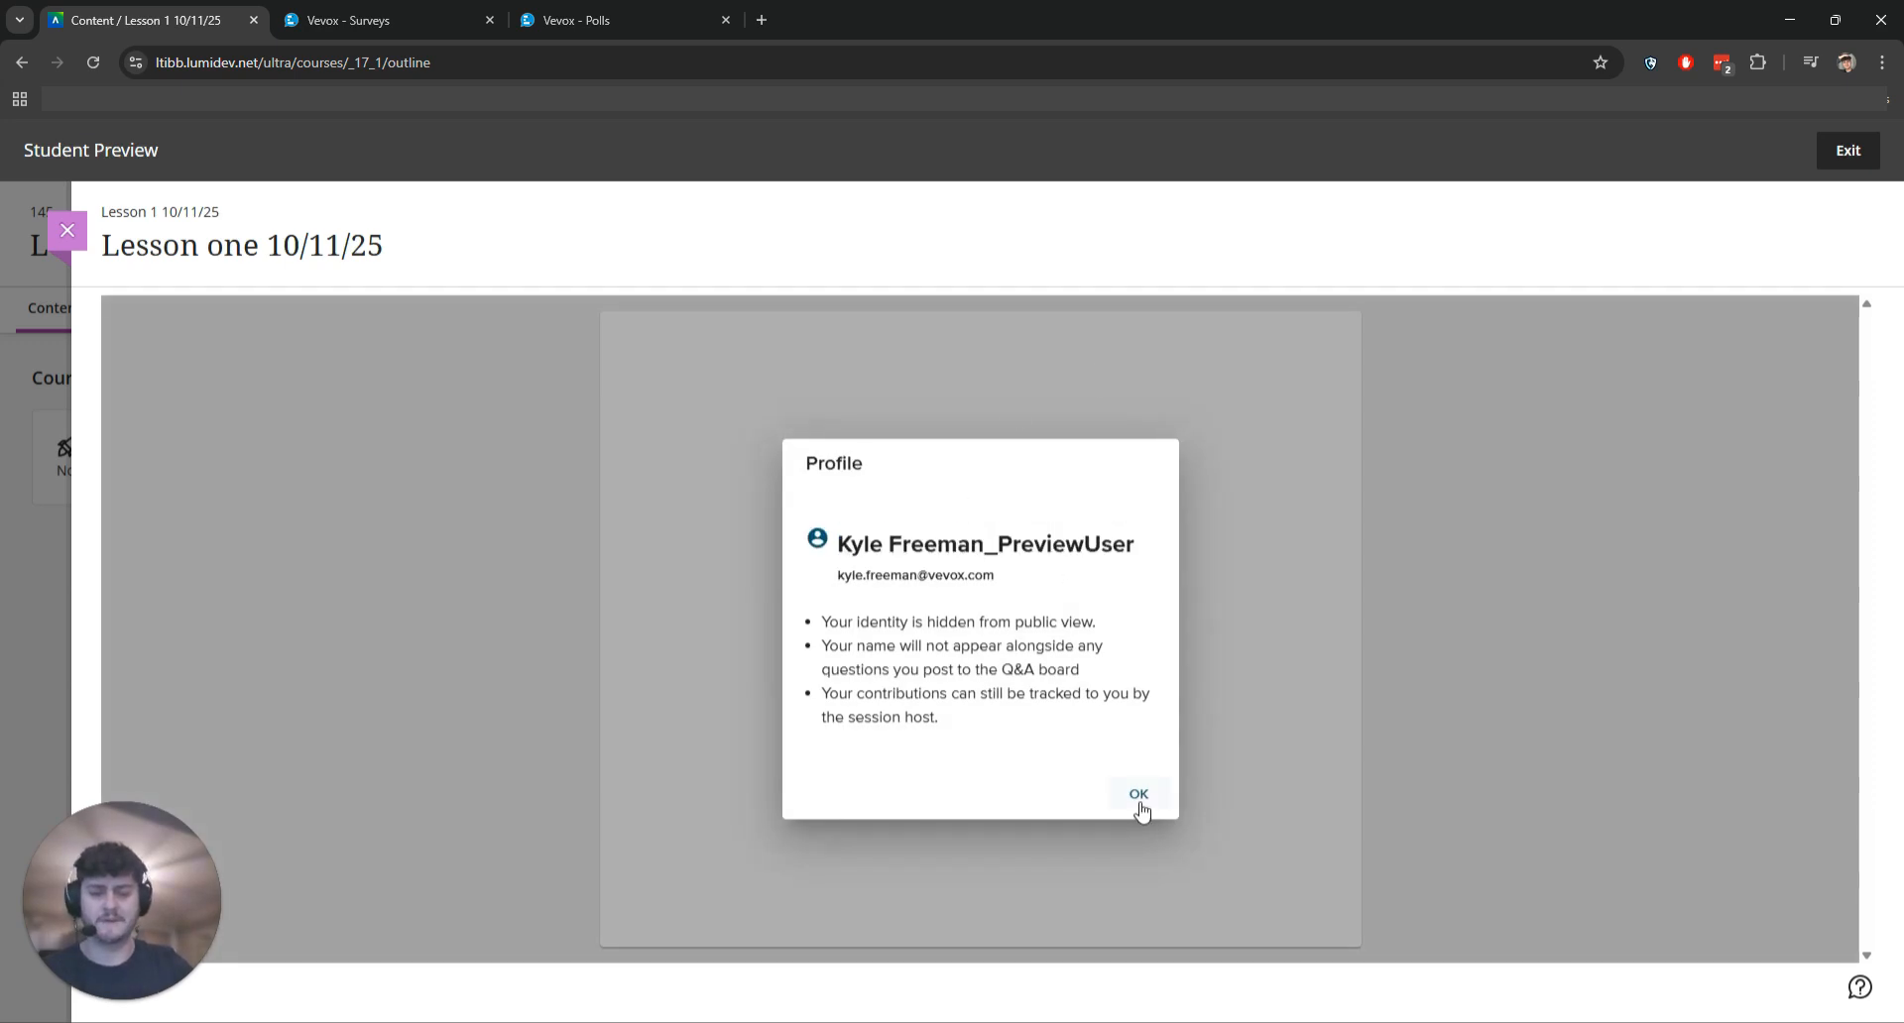
pyautogui.click(1138, 798)
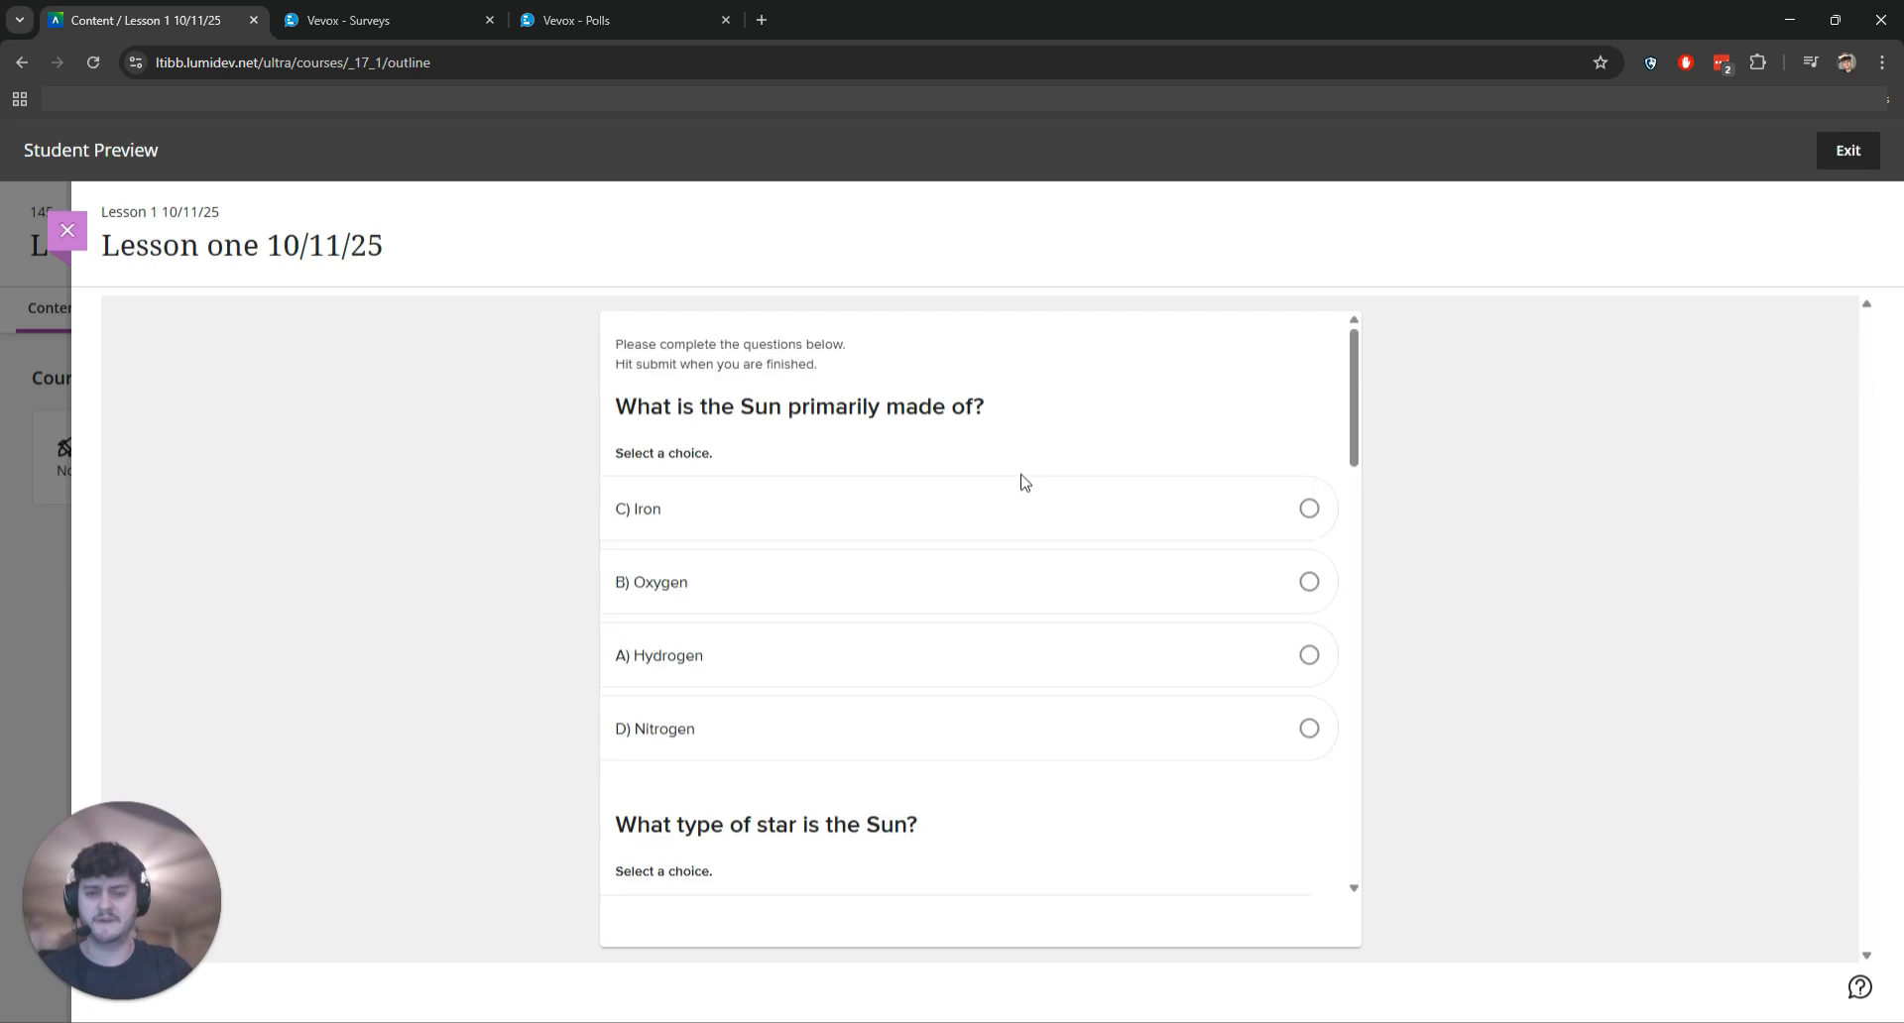
# Answer the first three quiz questions with B) Oxygen, B) White dwarf and A) Photosphere
pyautogui.click(880, 567)
pyautogui.scroll(-4, 937, 496)
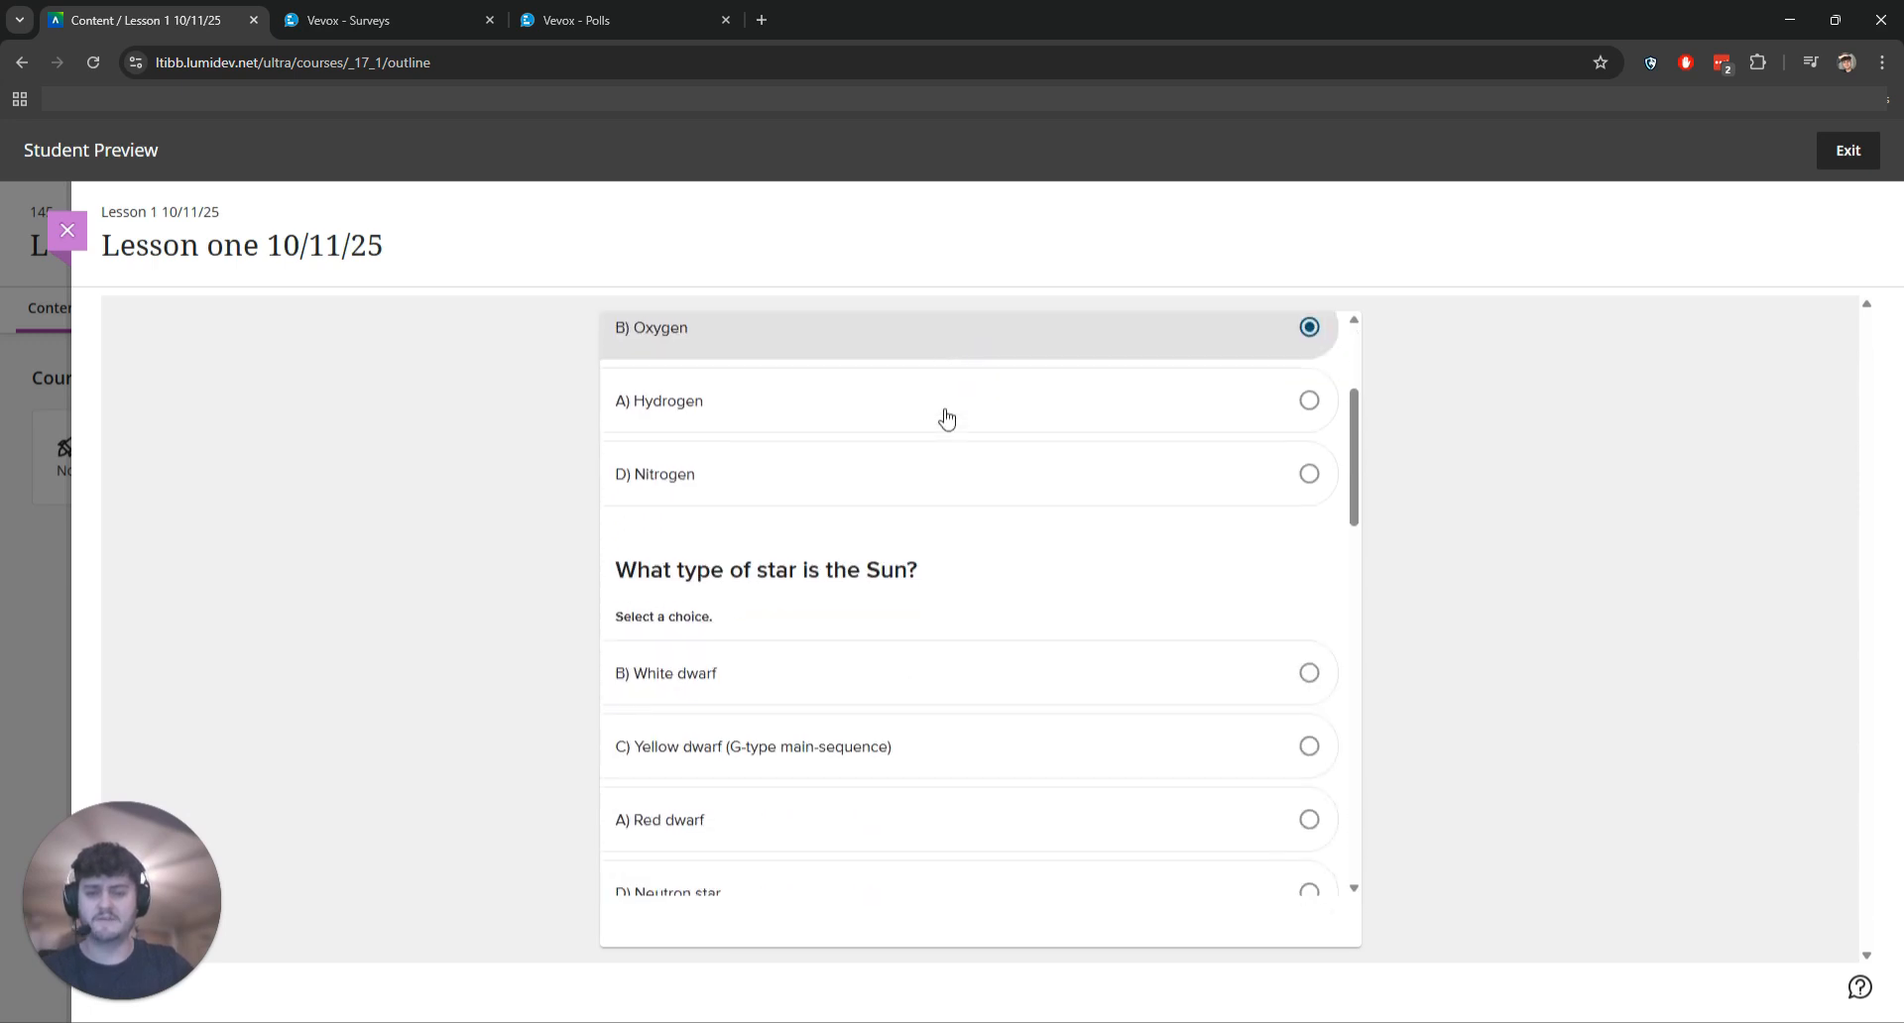
pyautogui.click(932, 530)
pyautogui.scroll(-4, 937, 555)
pyautogui.click(874, 631)
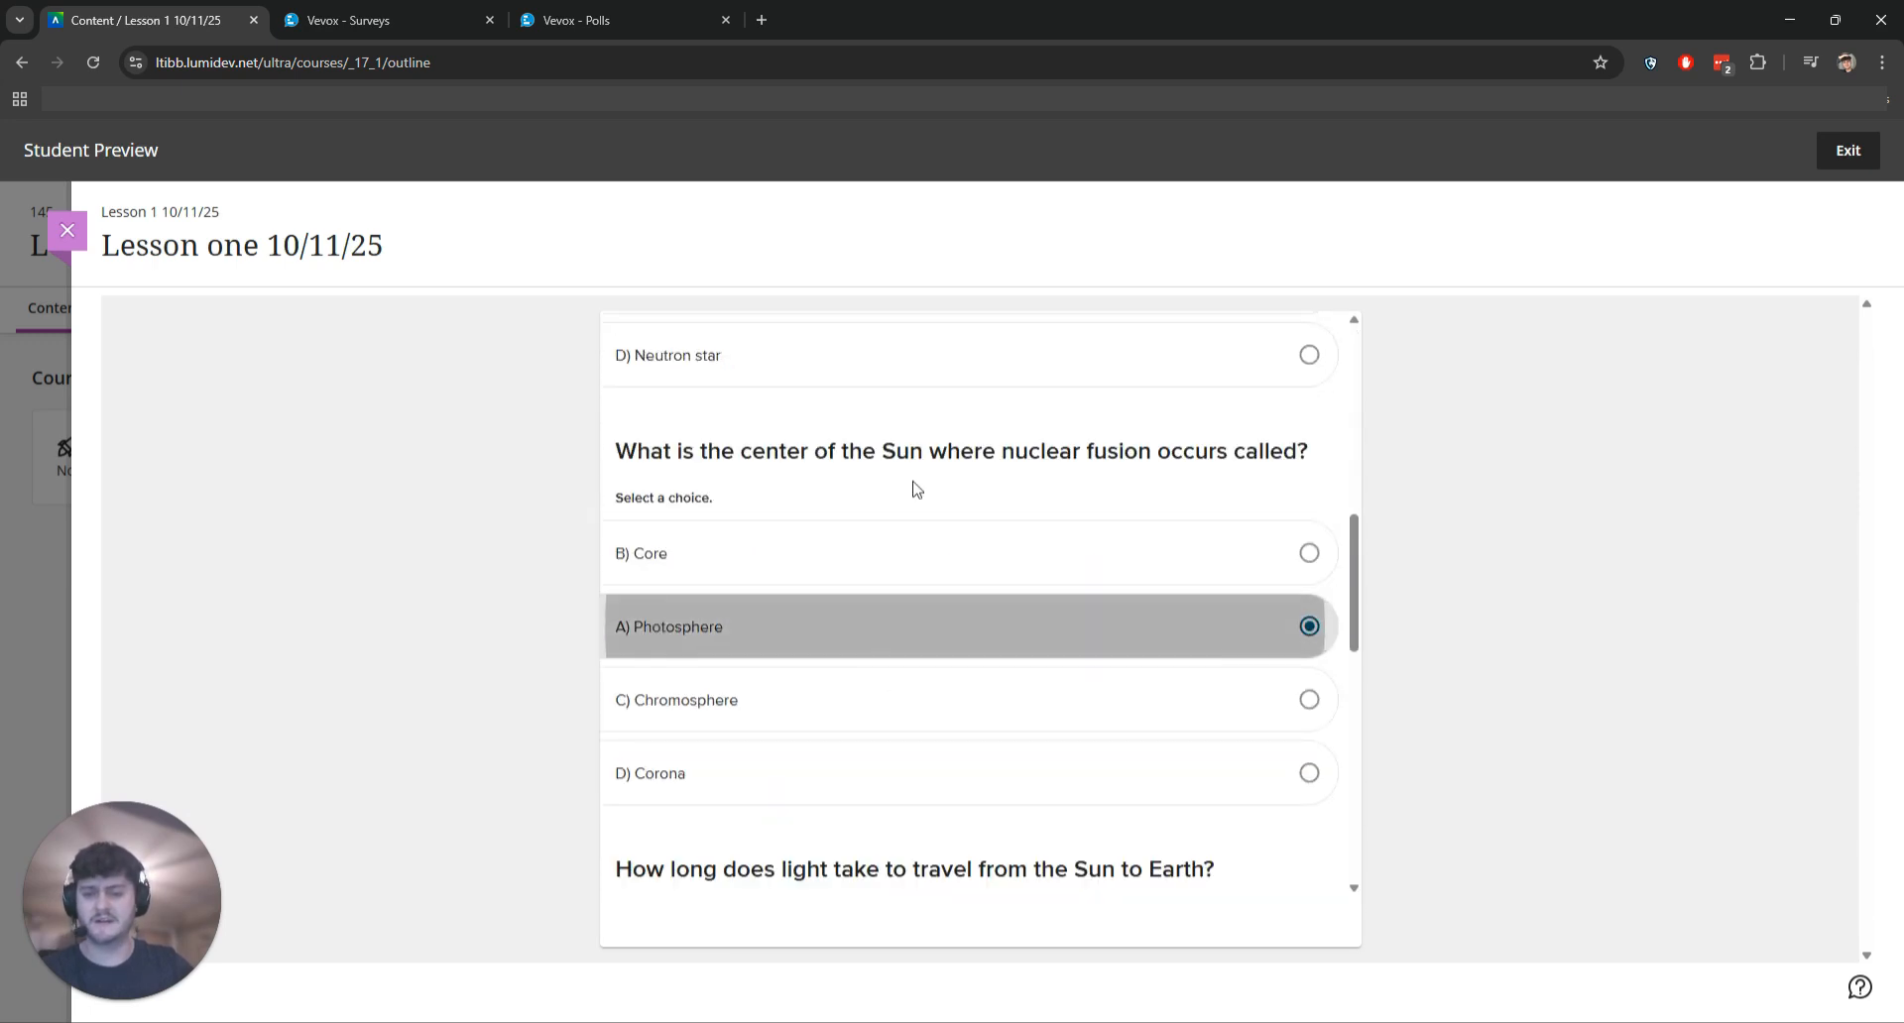
# Choose the first option for the light travel time question and D) Mantle for the visible surface question, and submit the quiz
pyautogui.scroll(-3, 913, 486)
pyautogui.click(798, 670)
pyautogui.scroll(-6, 914, 427)
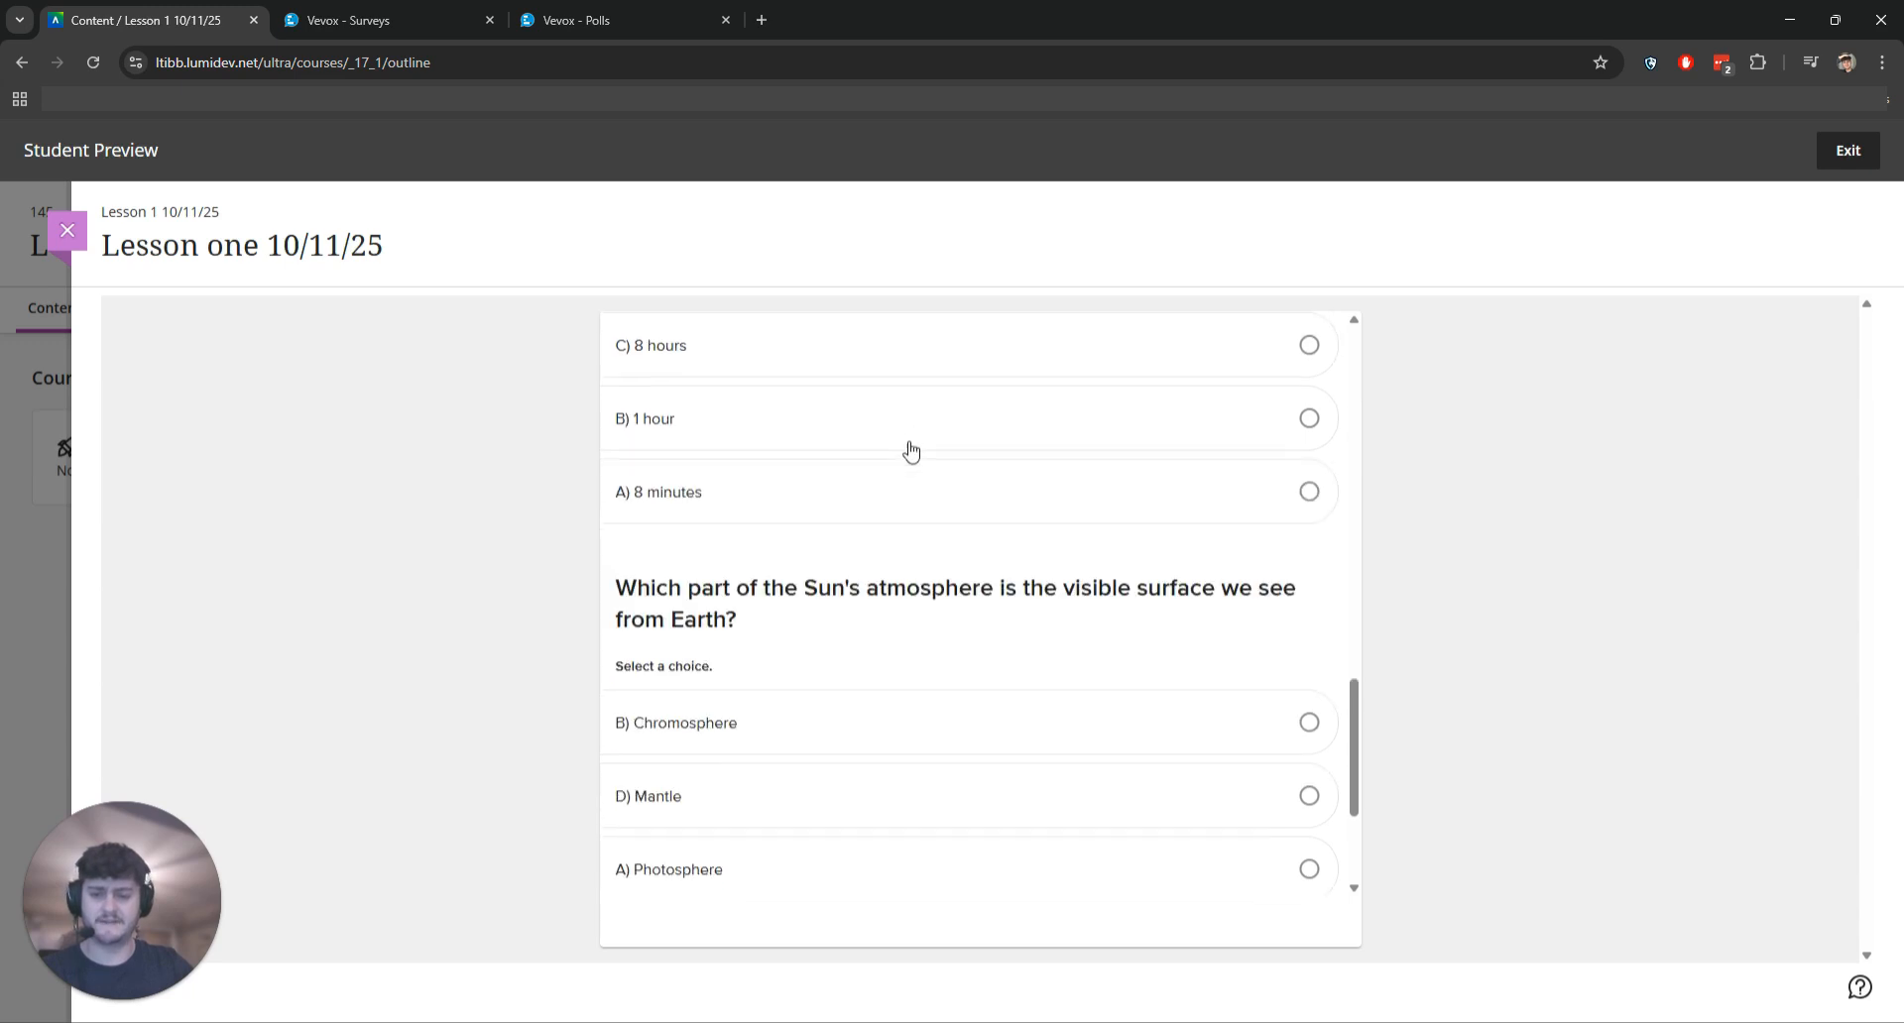
pyautogui.click(858, 591)
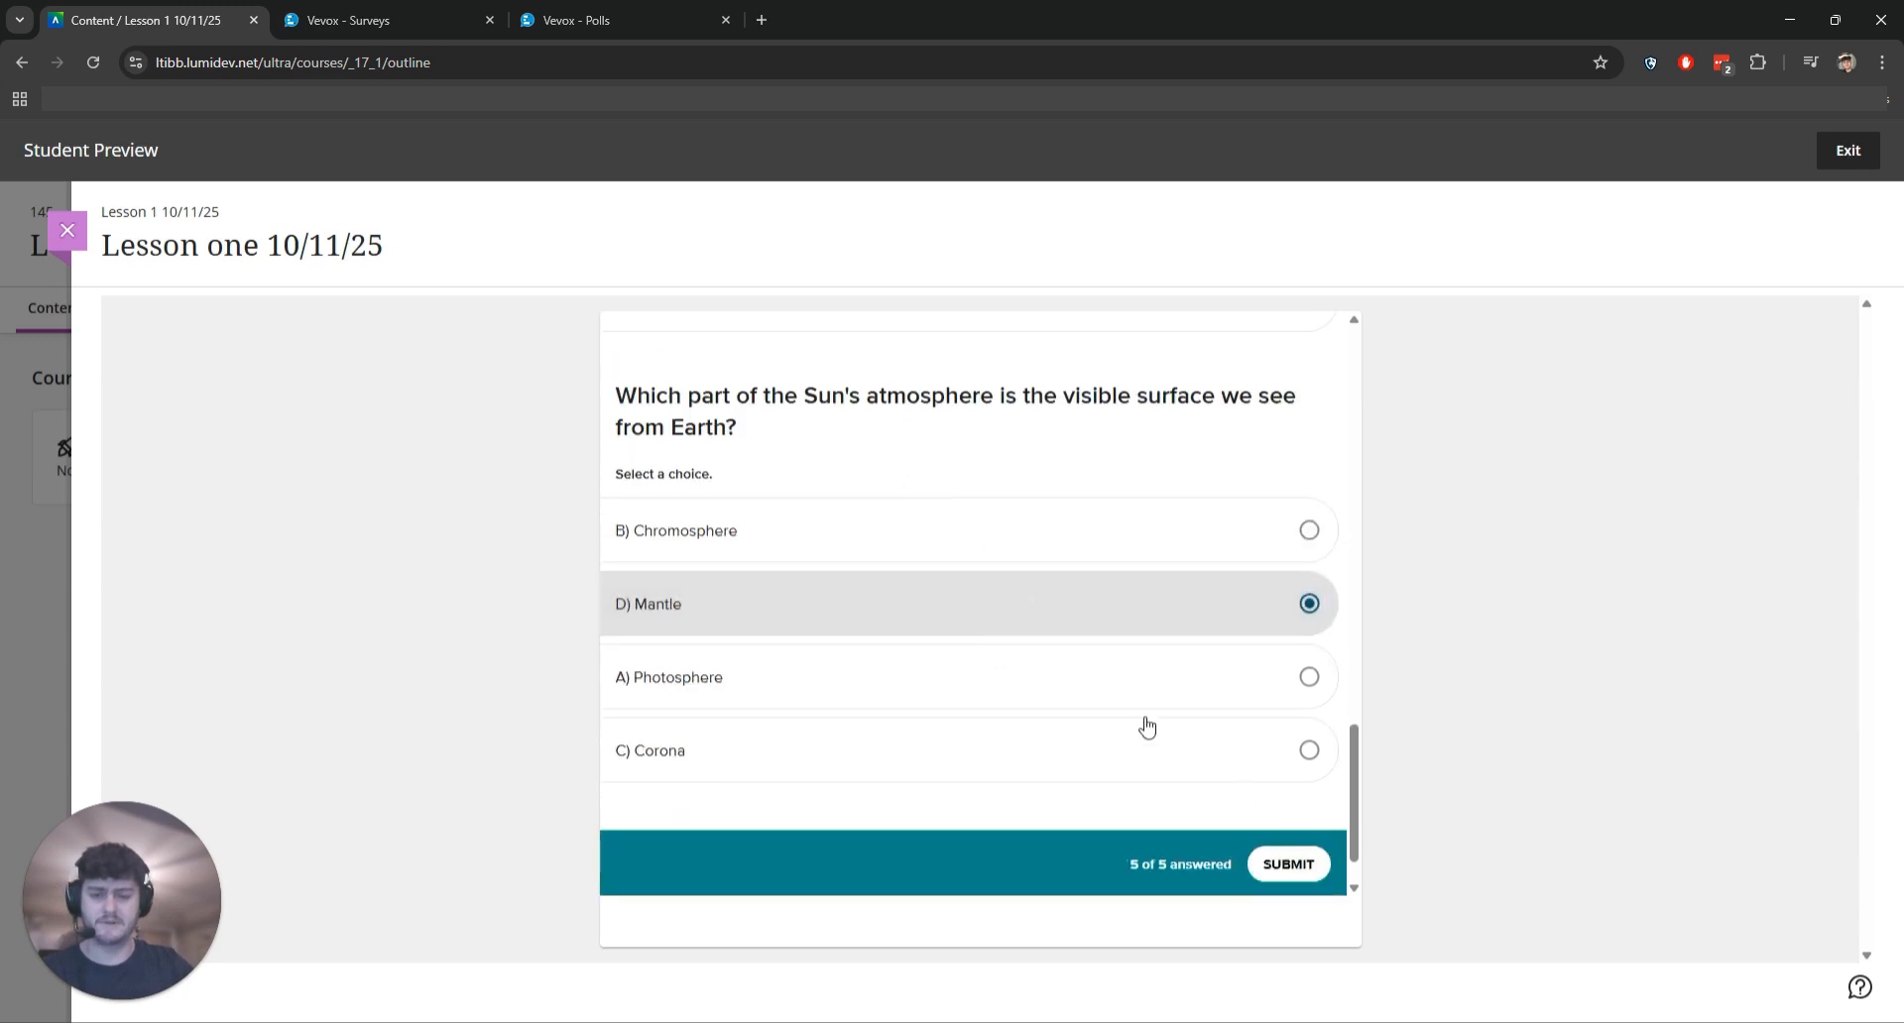
pyautogui.click(1292, 865)
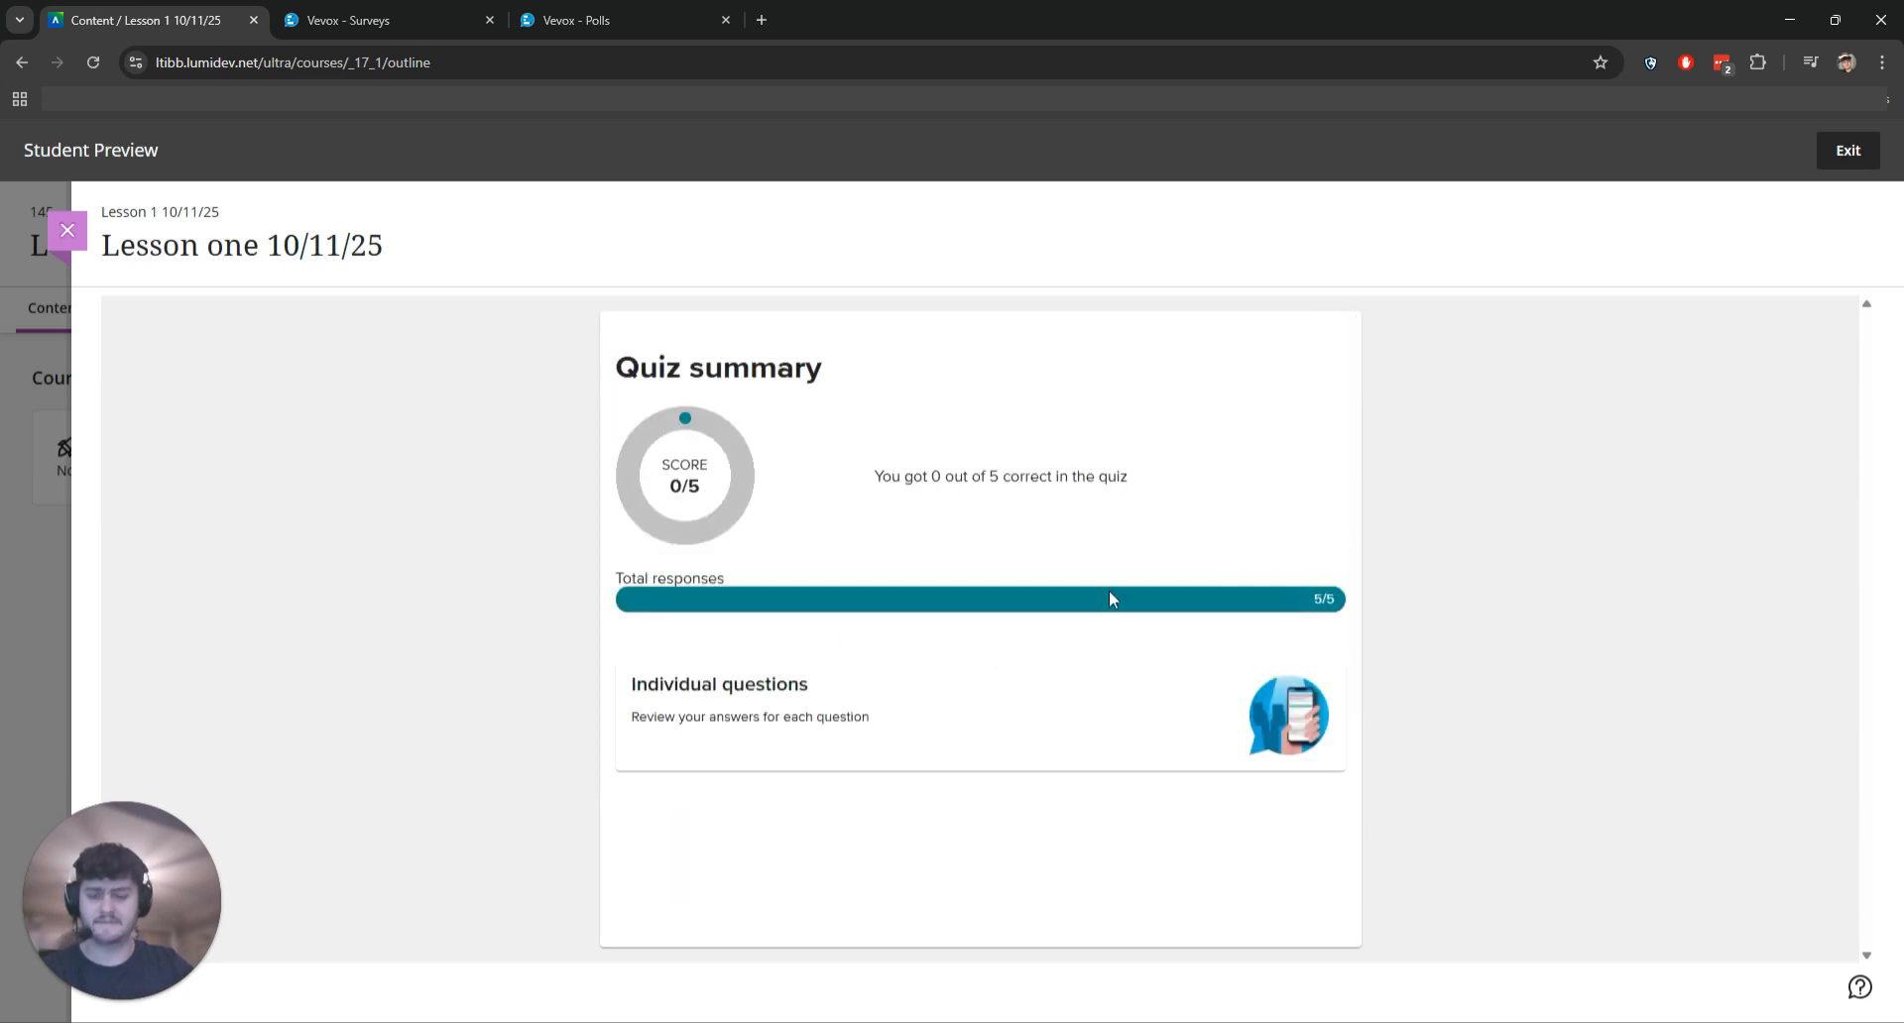
# Examine the score in the quiz summary and review the answers and explanations for the individual questions
pyautogui.moveTo(871, 476); pyautogui.dragTo(1169, 480)
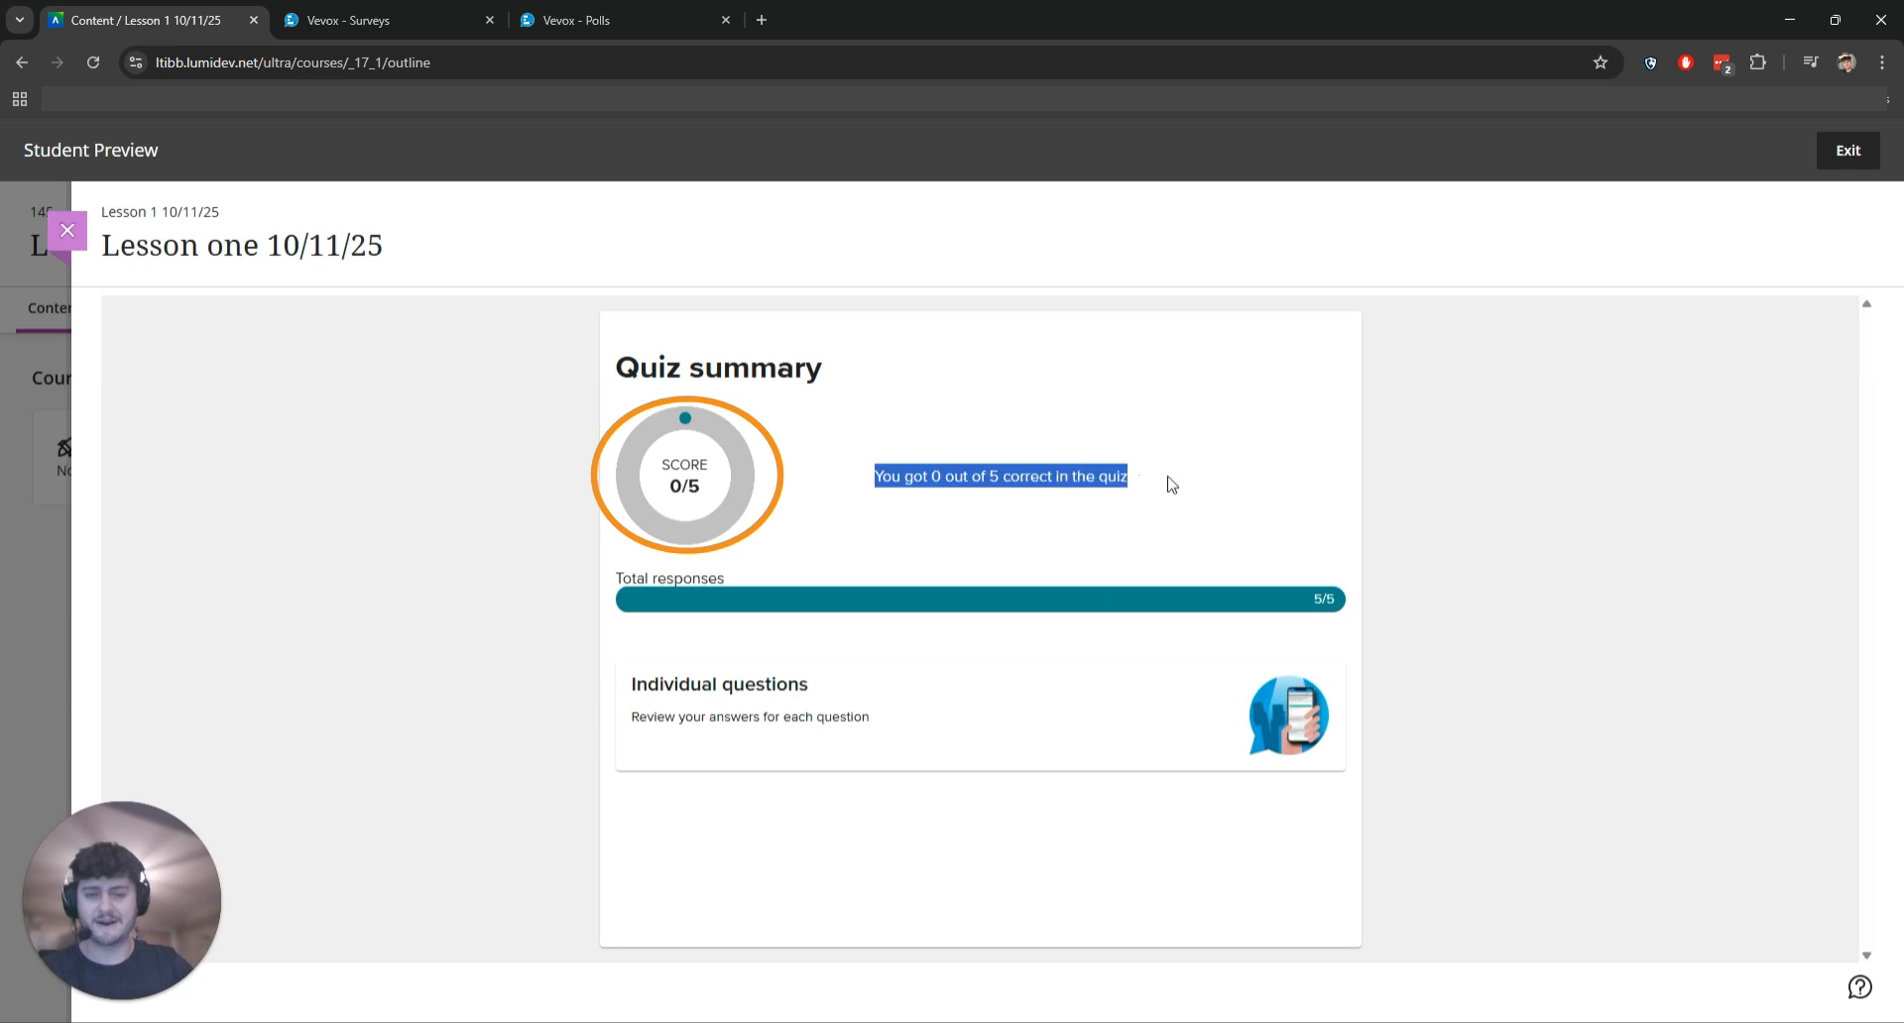
pyautogui.click(994, 583)
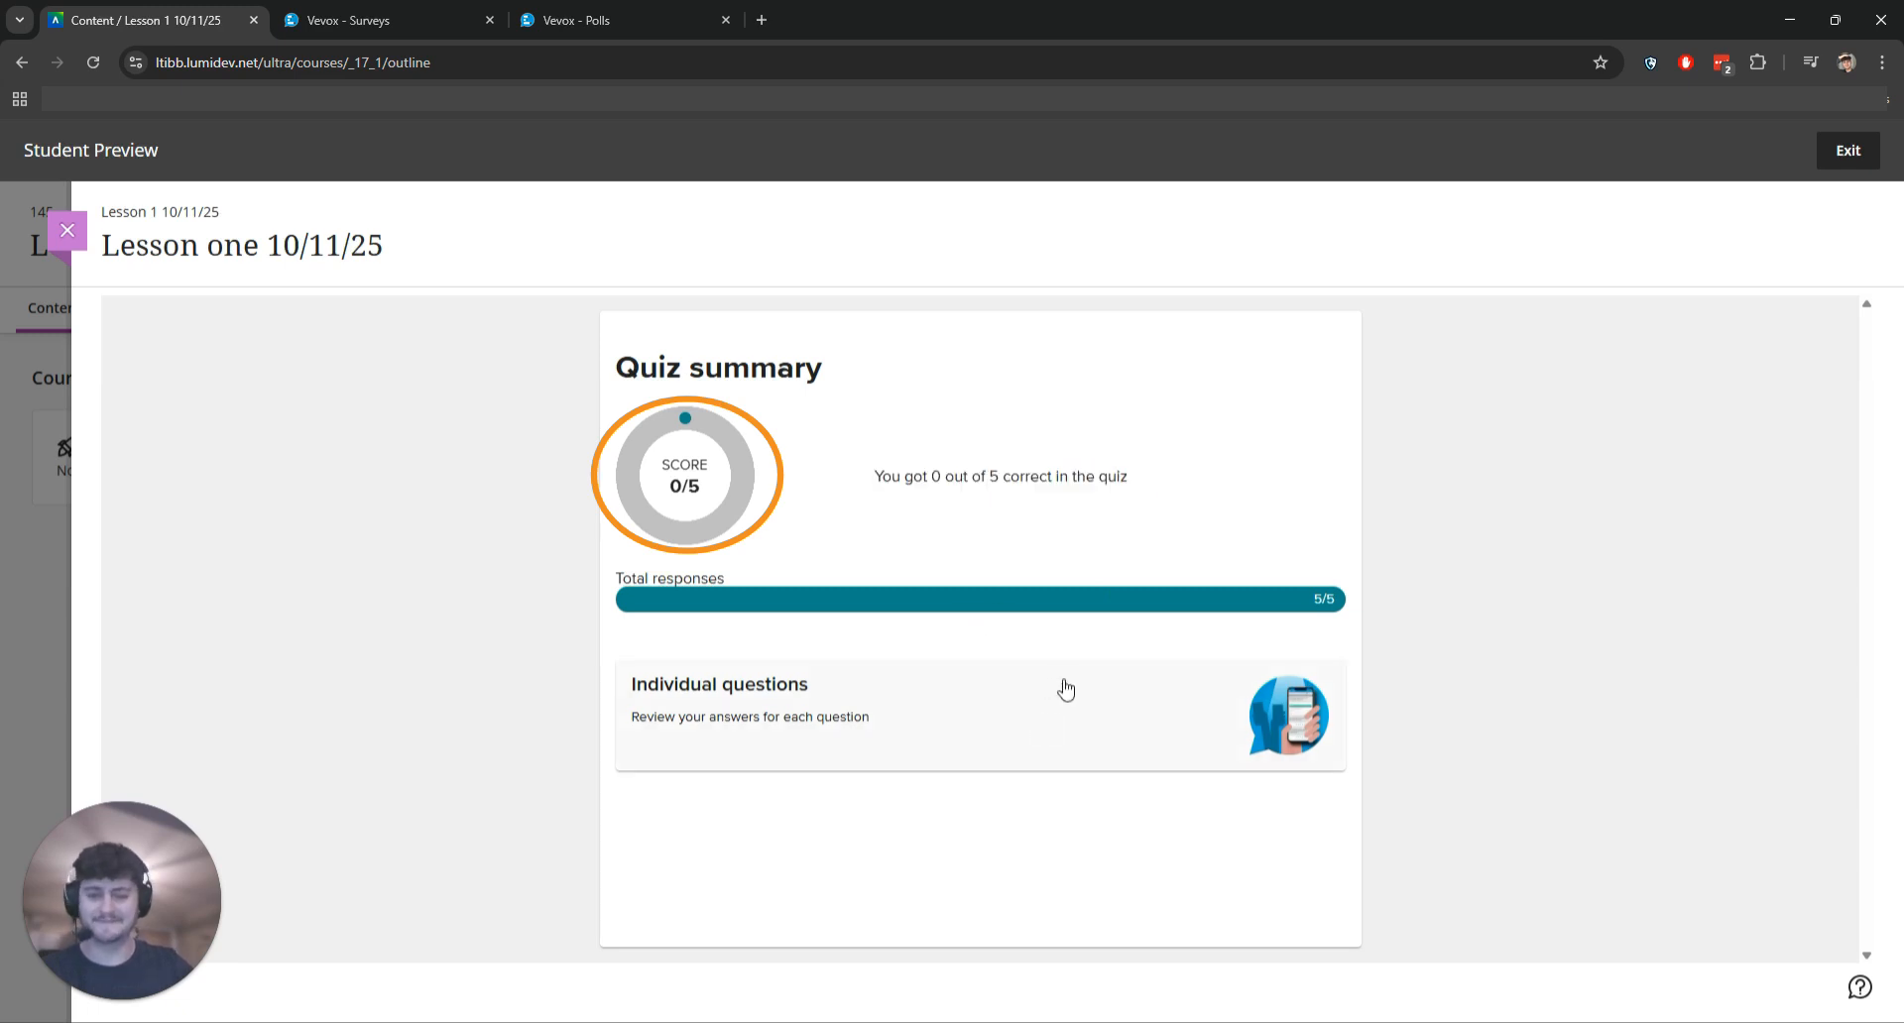
pyautogui.click(1004, 736)
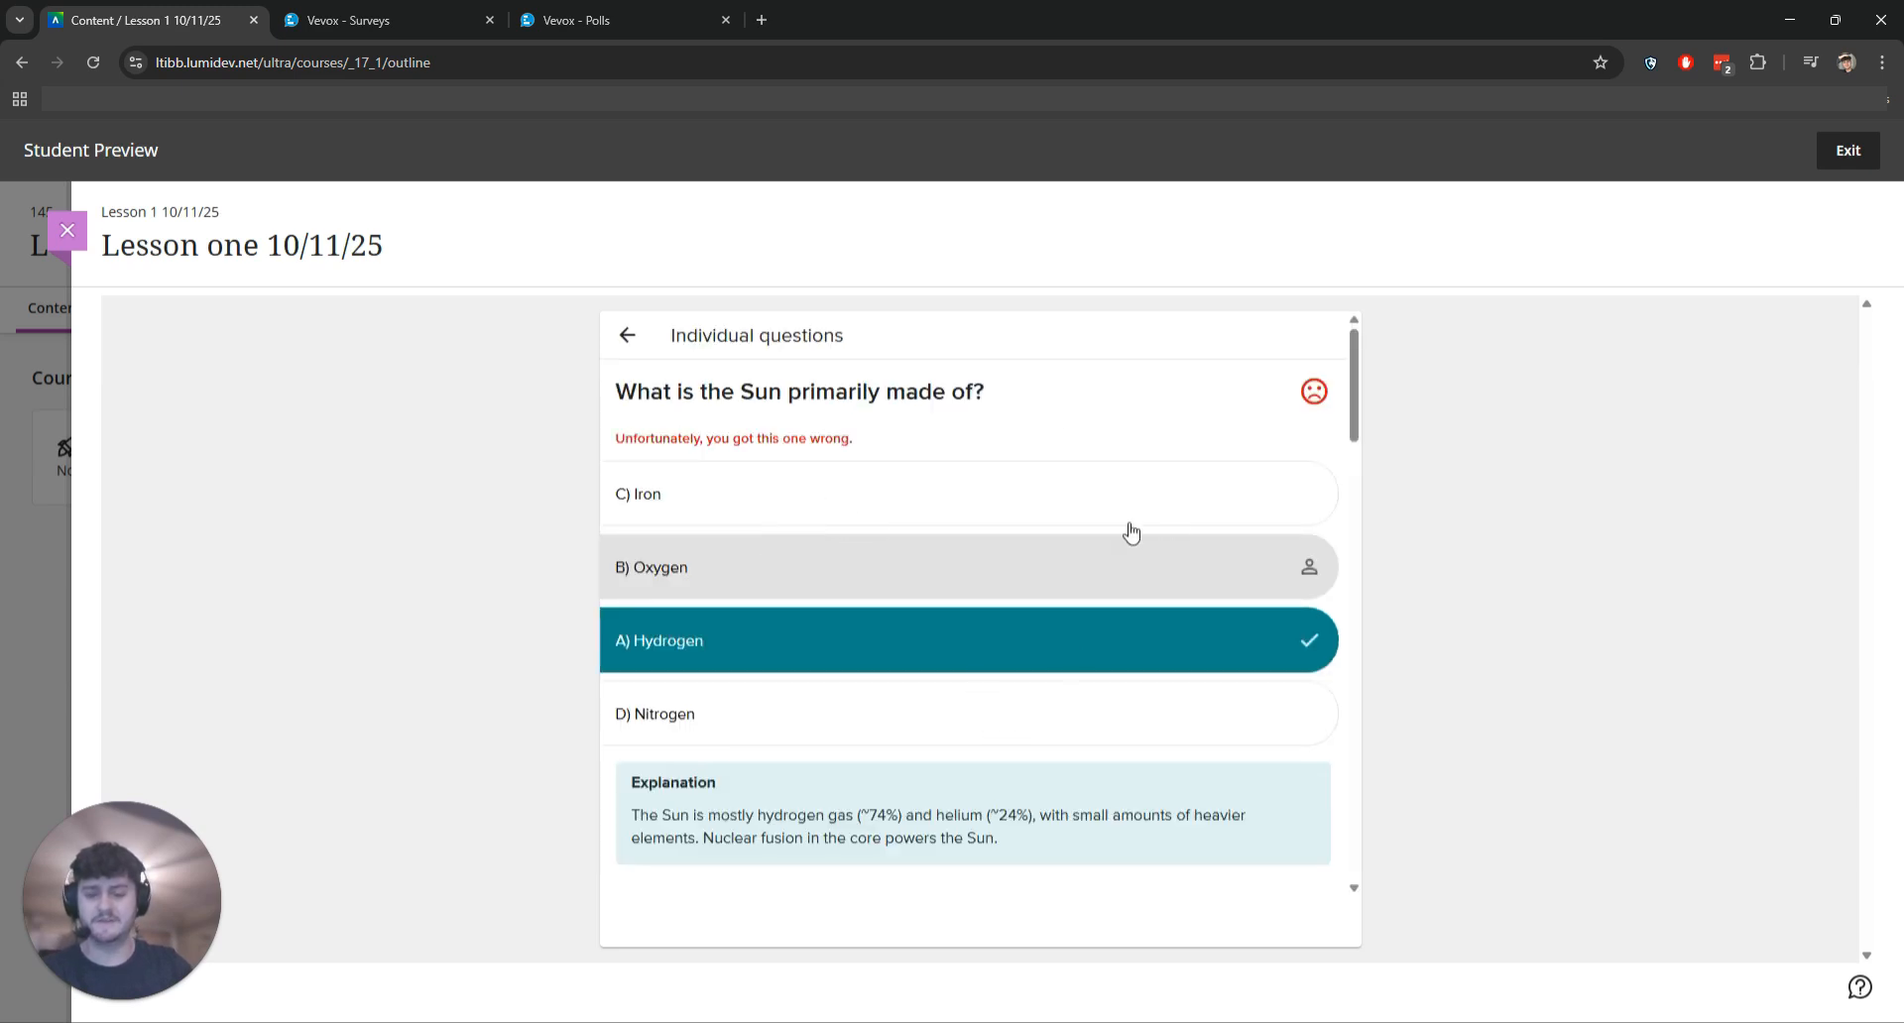
pyautogui.scroll(-3, 880, 426)
pyautogui.scroll(-1, 881, 434)
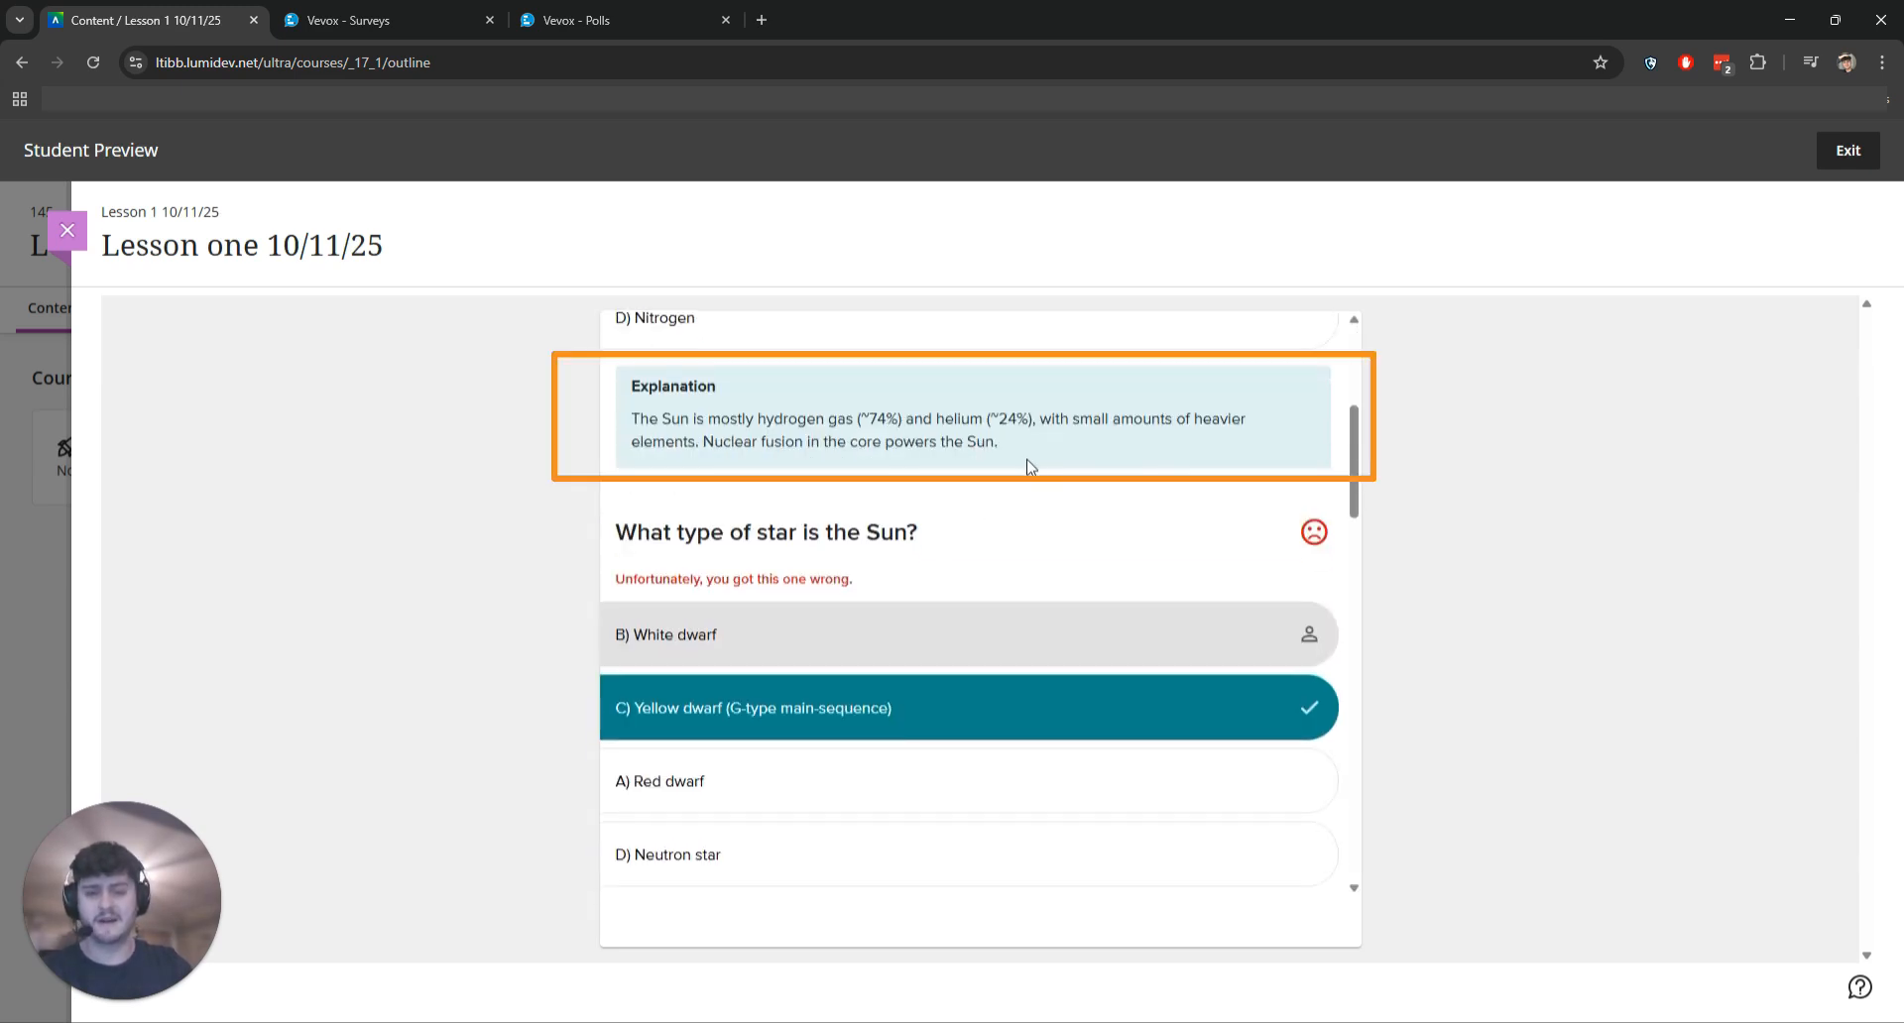
pyautogui.moveTo(999, 442); pyautogui.dragTo(586, 389)
pyautogui.click(1252, 526)
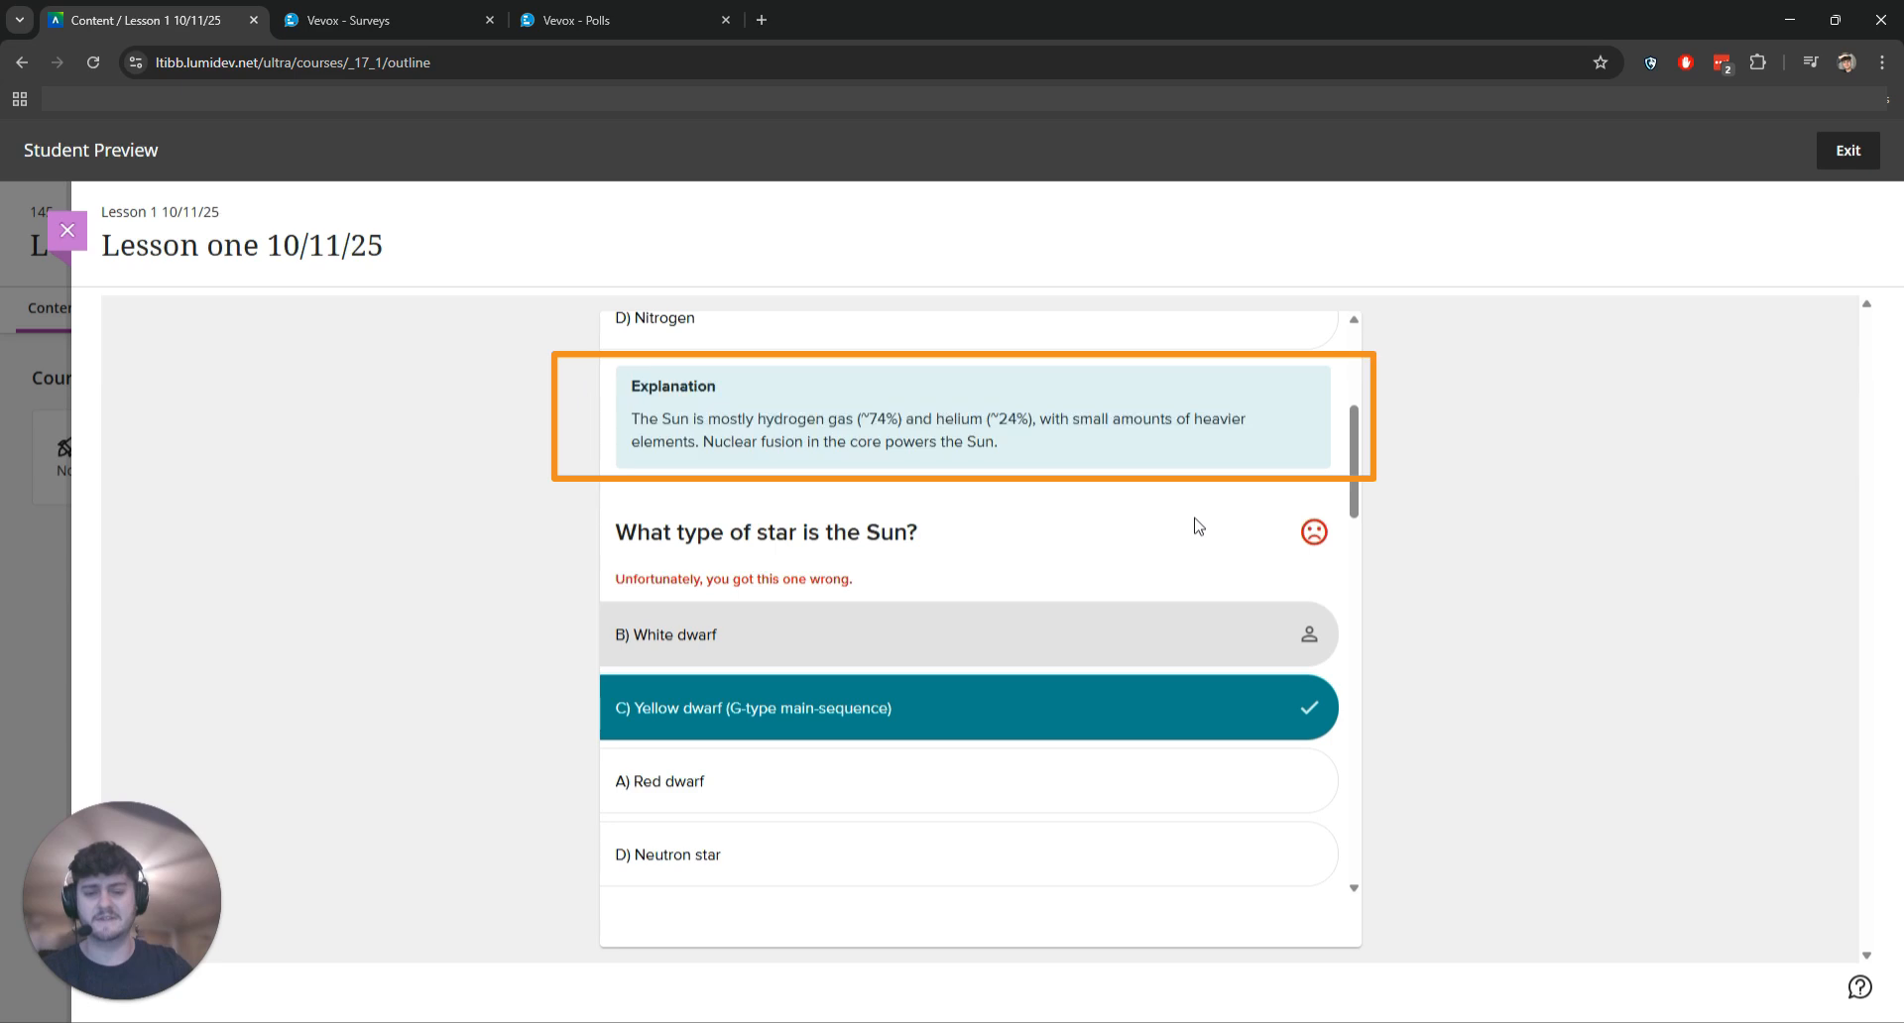
pyautogui.scroll(-4, 990, 535)
pyautogui.scroll(-10, 992, 539)
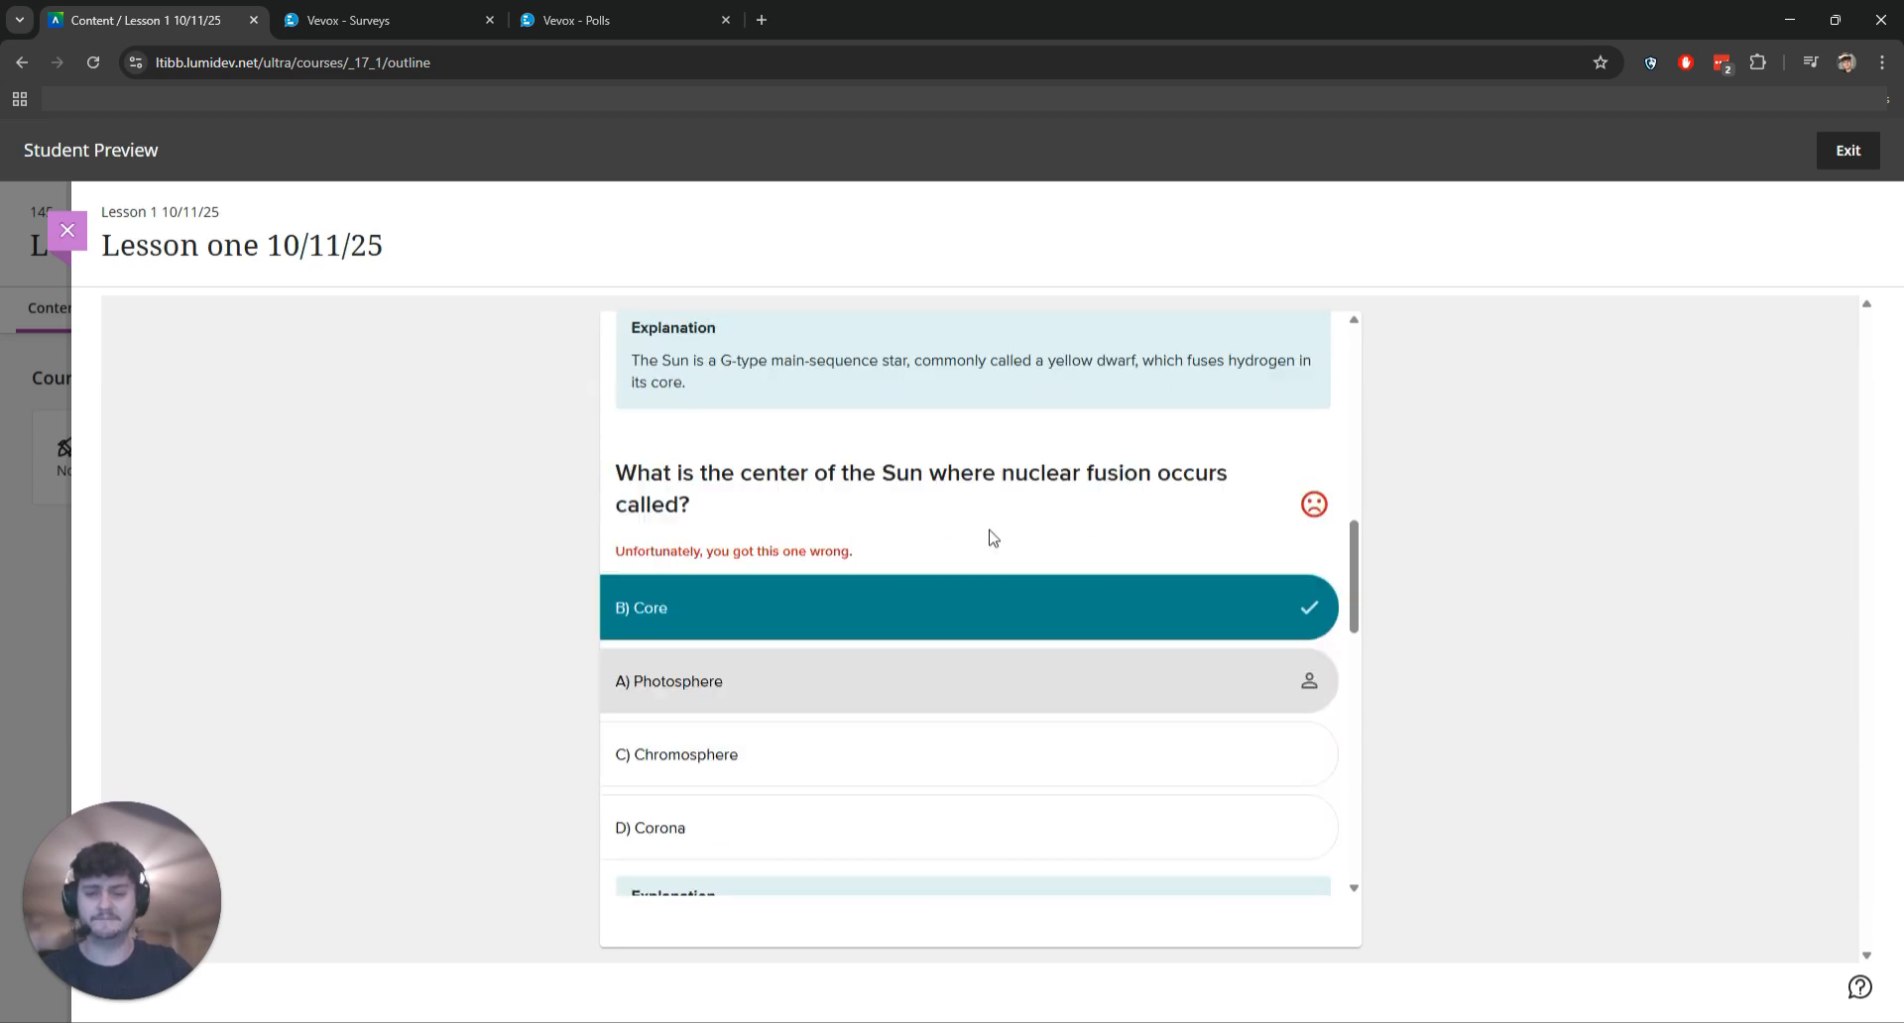
pyautogui.scroll(-3, 1000, 535)
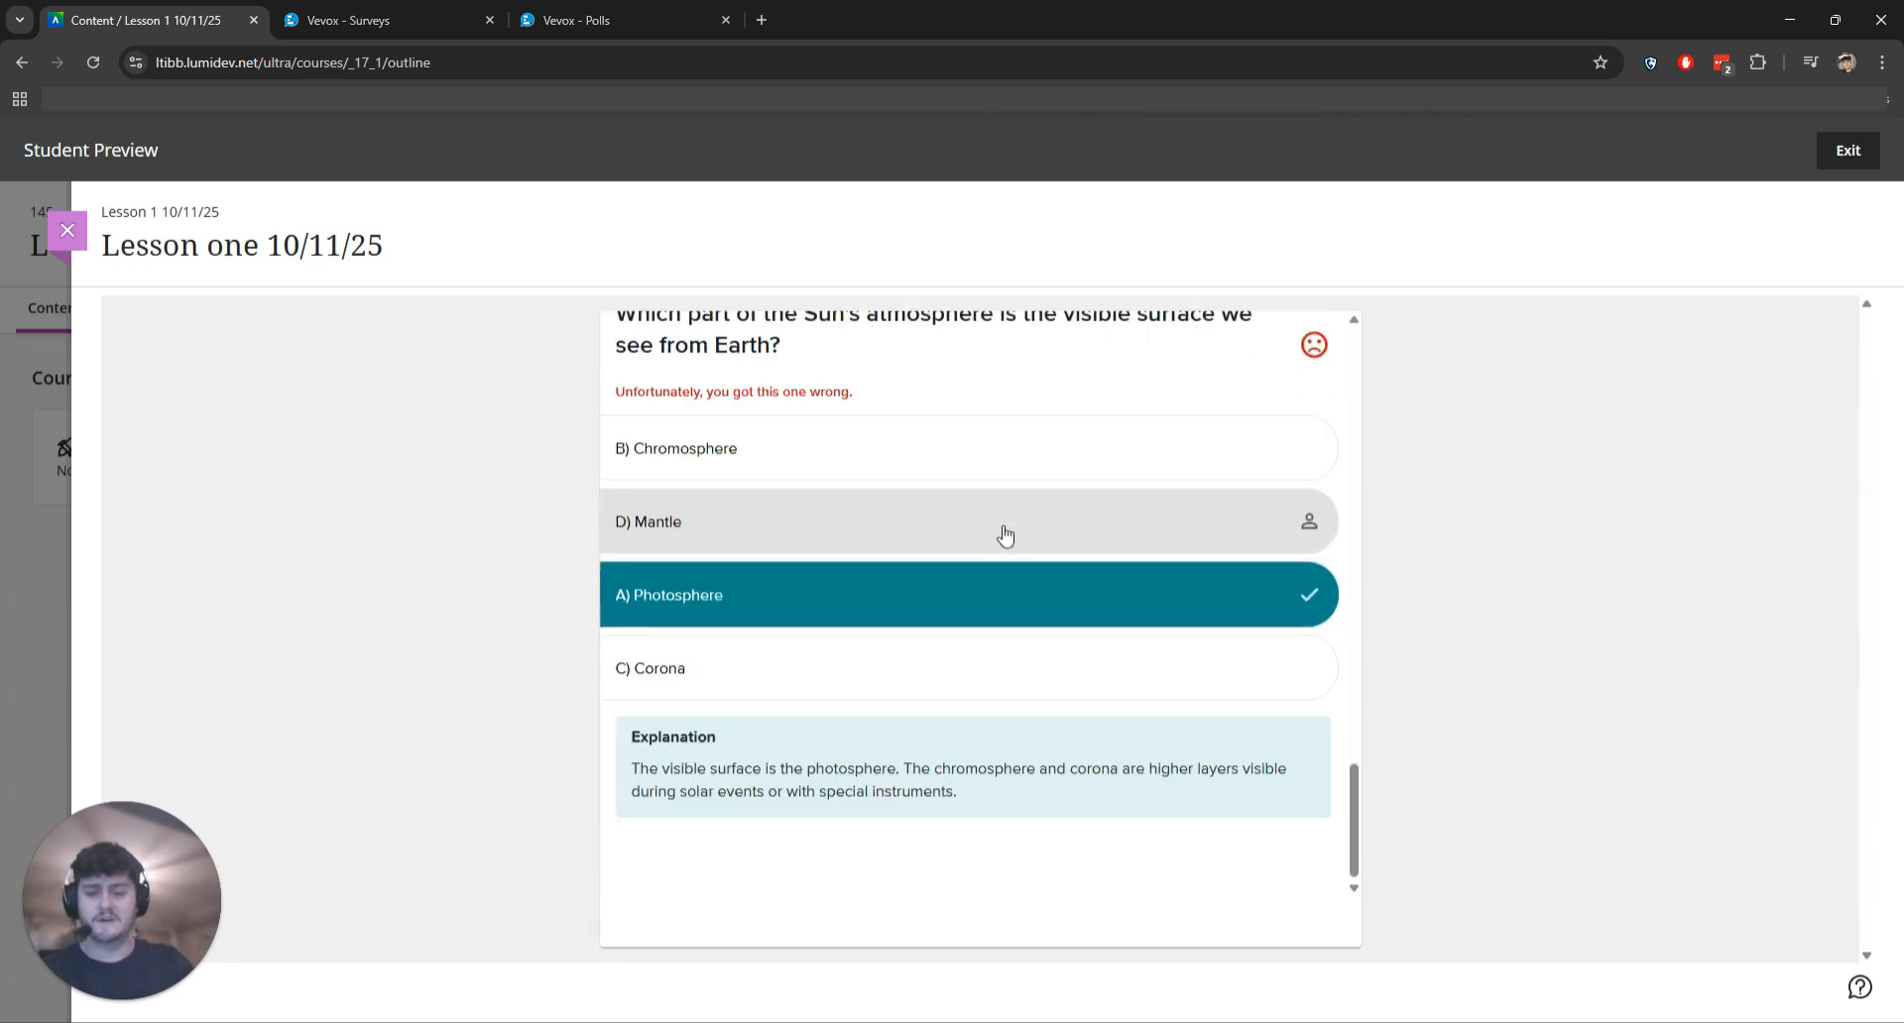
pyautogui.scroll(15, 1048, 601)
pyautogui.scroll(5, 1048, 602)
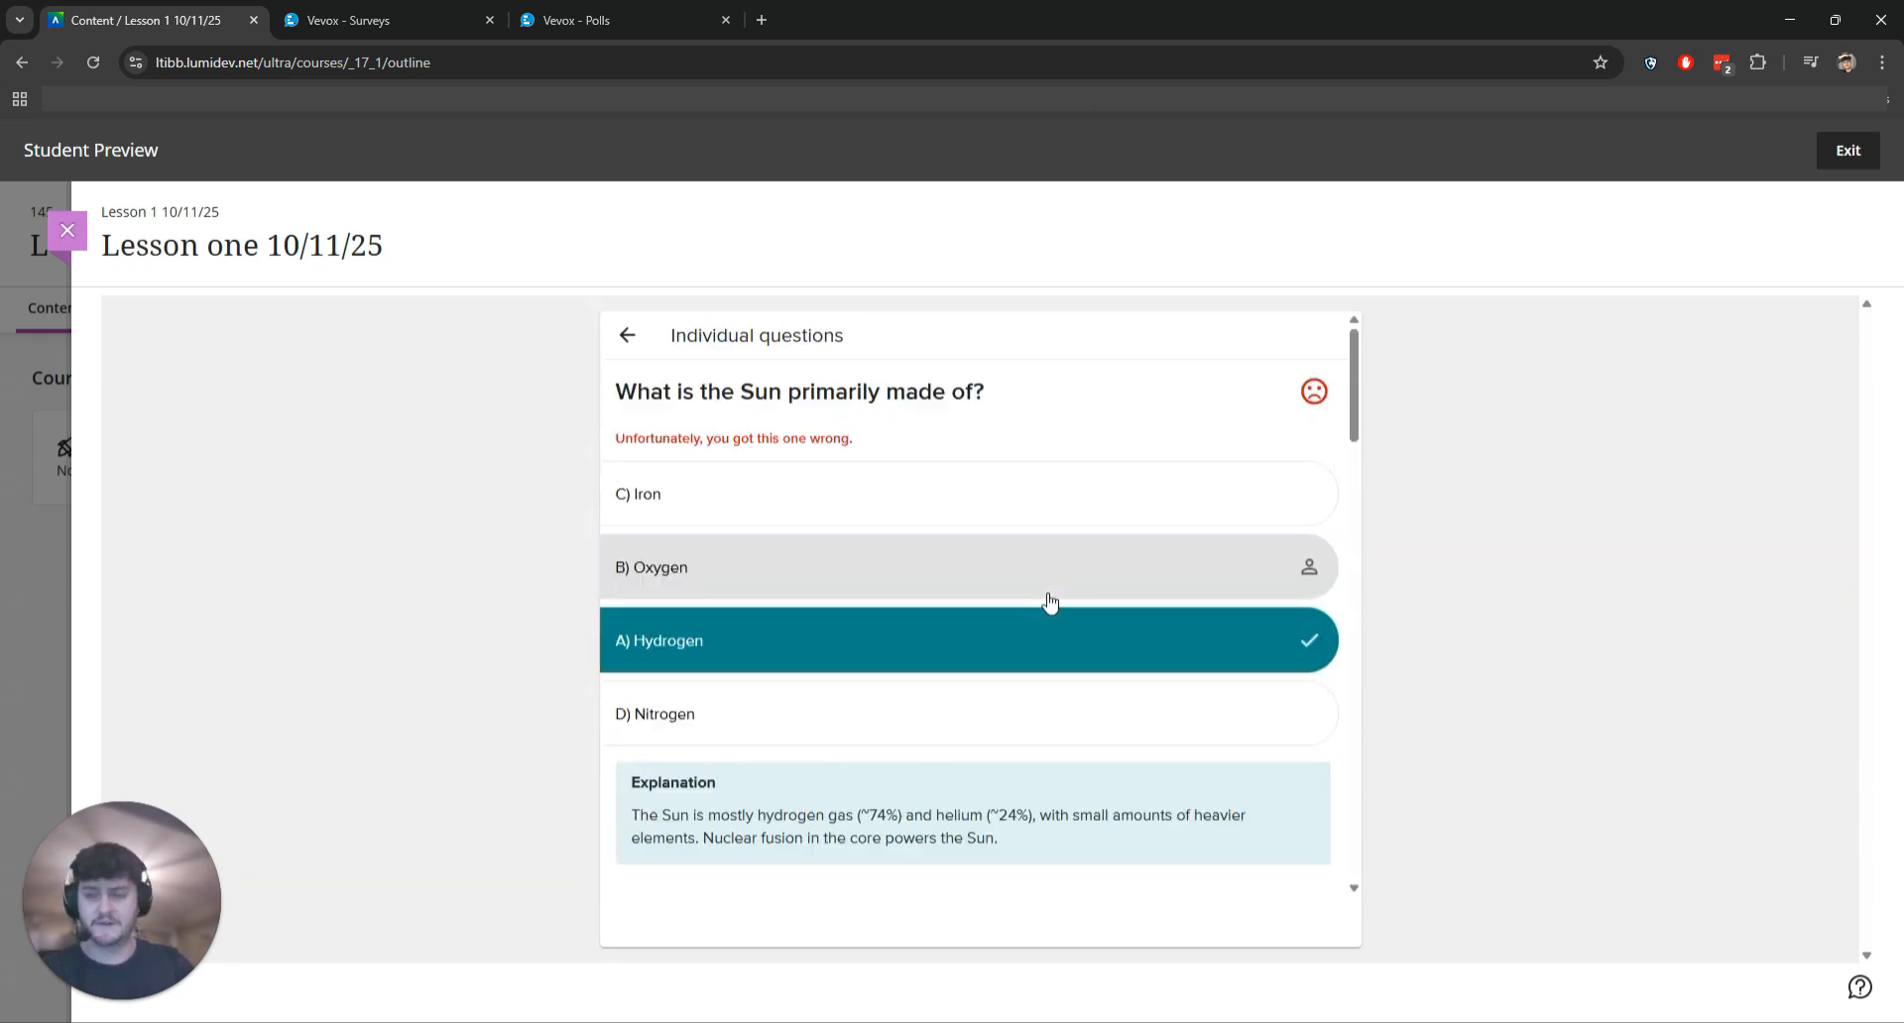
# Close the Lesson one 10/11/25 quiz and exit Student Preview, saving the preview user
pyautogui.click(70, 232)
pyautogui.click(1832, 151)
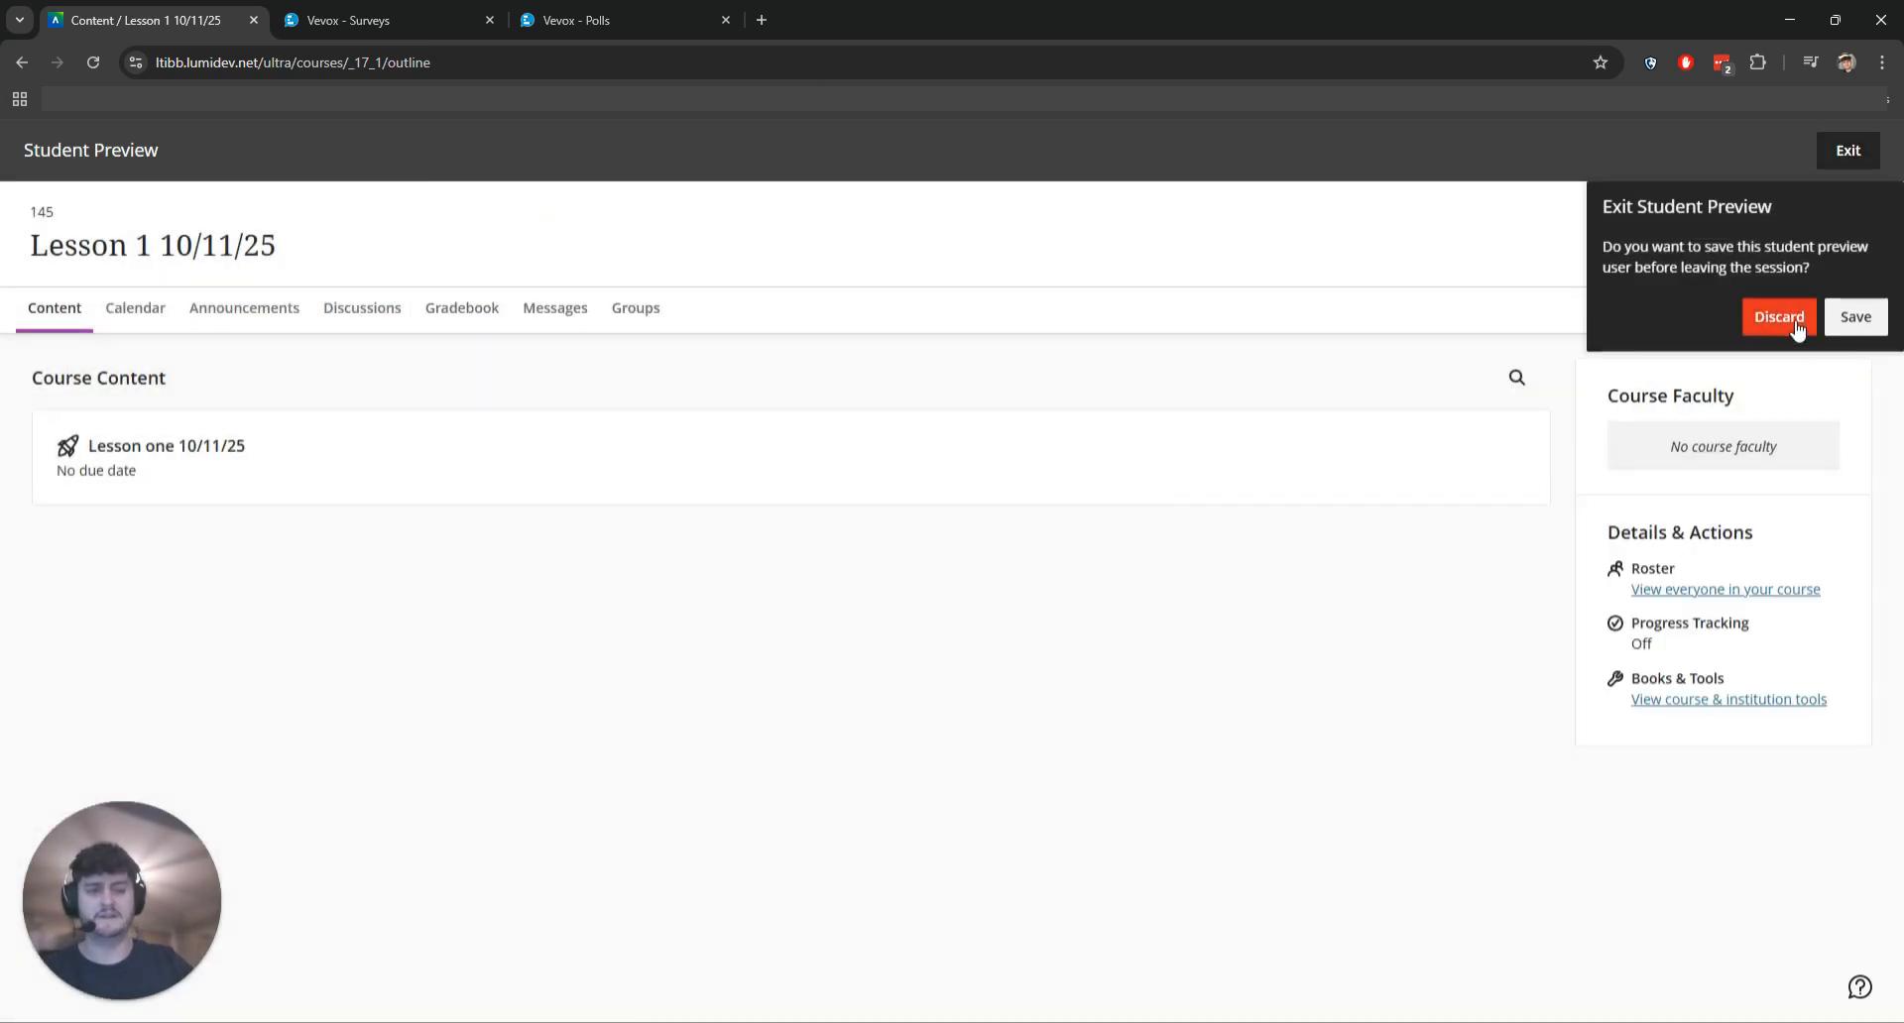
pyautogui.click(1850, 319)
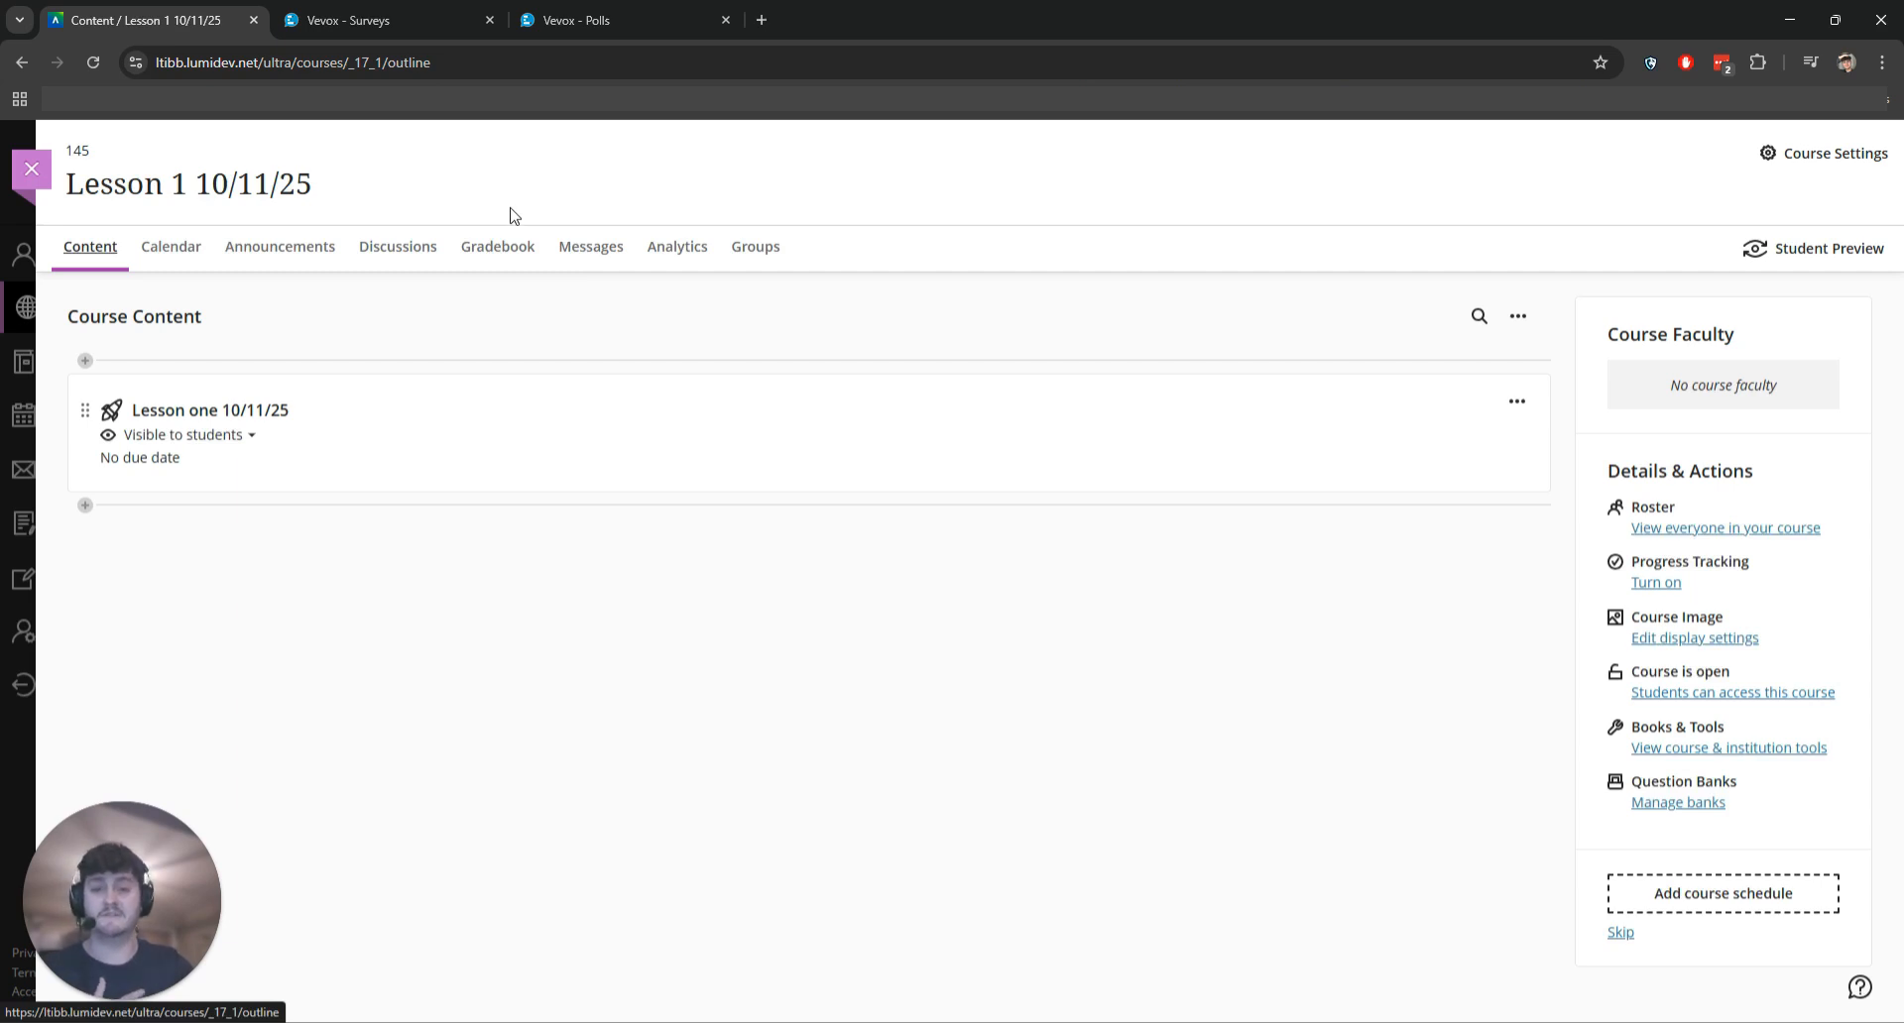
# Switch to the Vevox dashboard and run an LTI sync of the Lesson one 10/11/25 scores from the session data
pyautogui.click(353, 22)
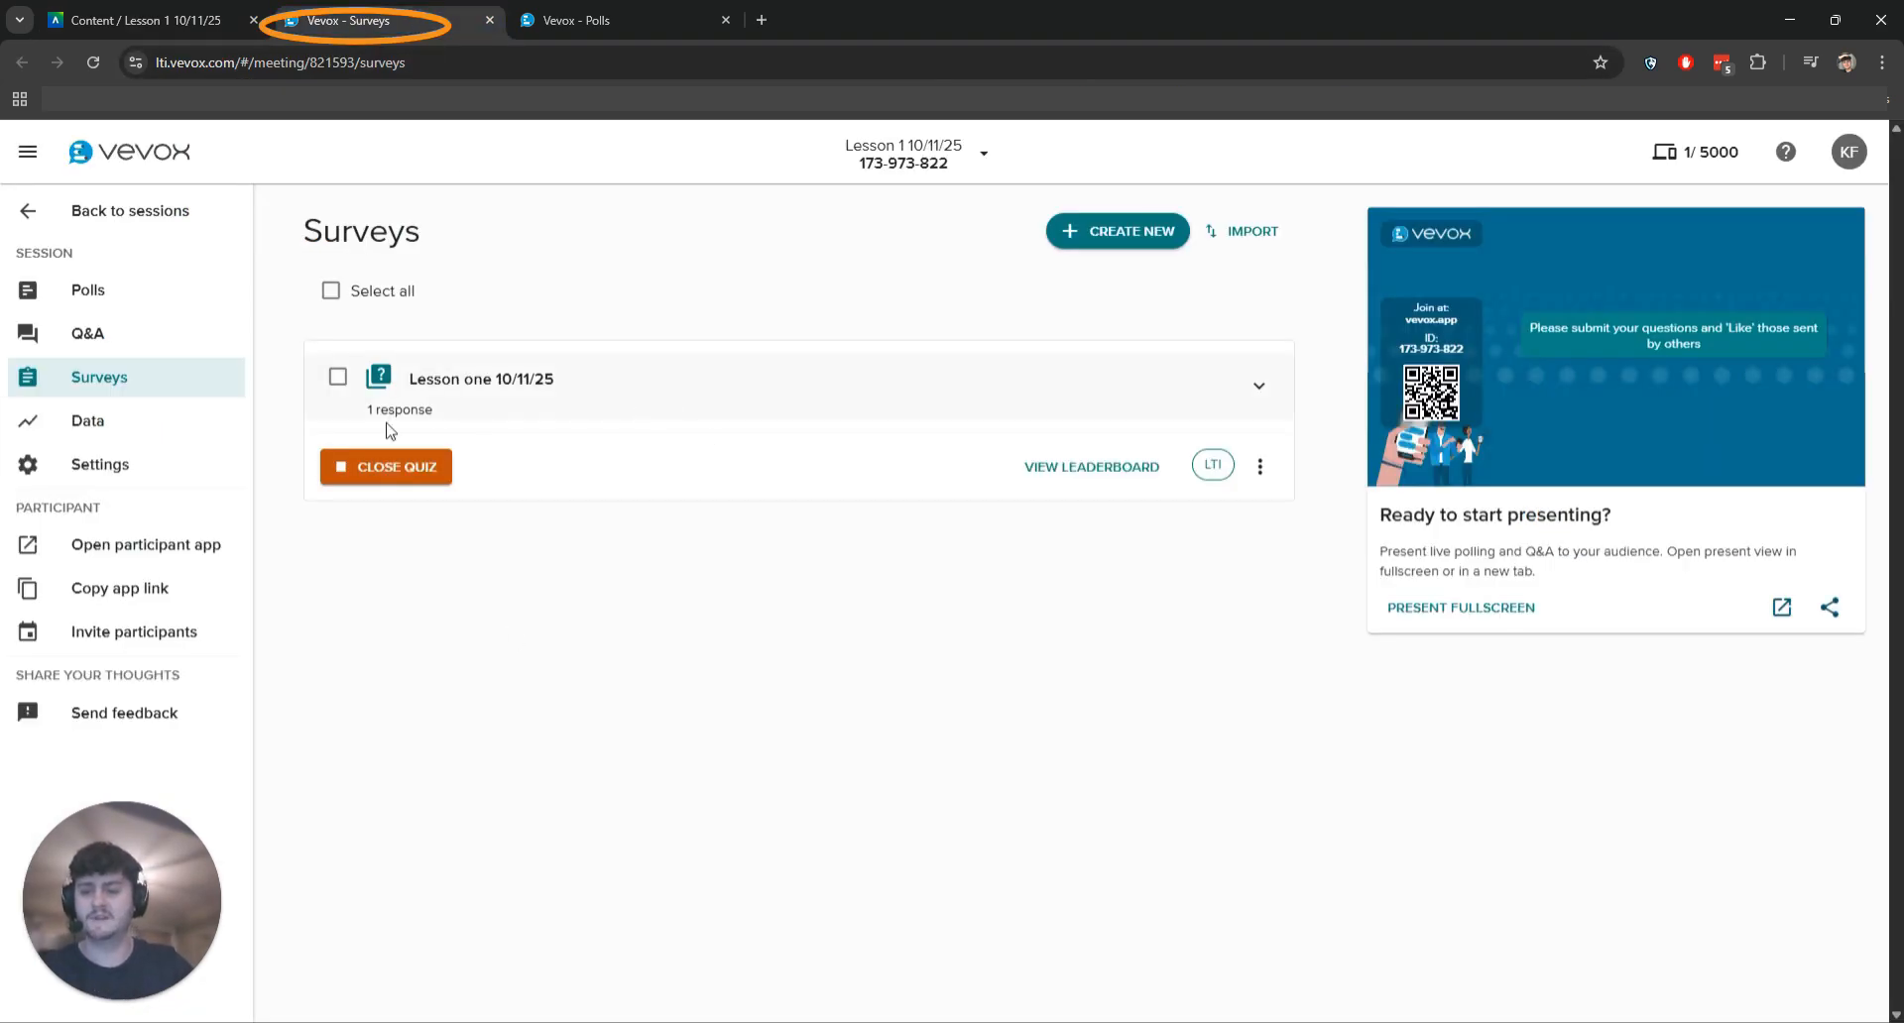
pyautogui.click(162, 425)
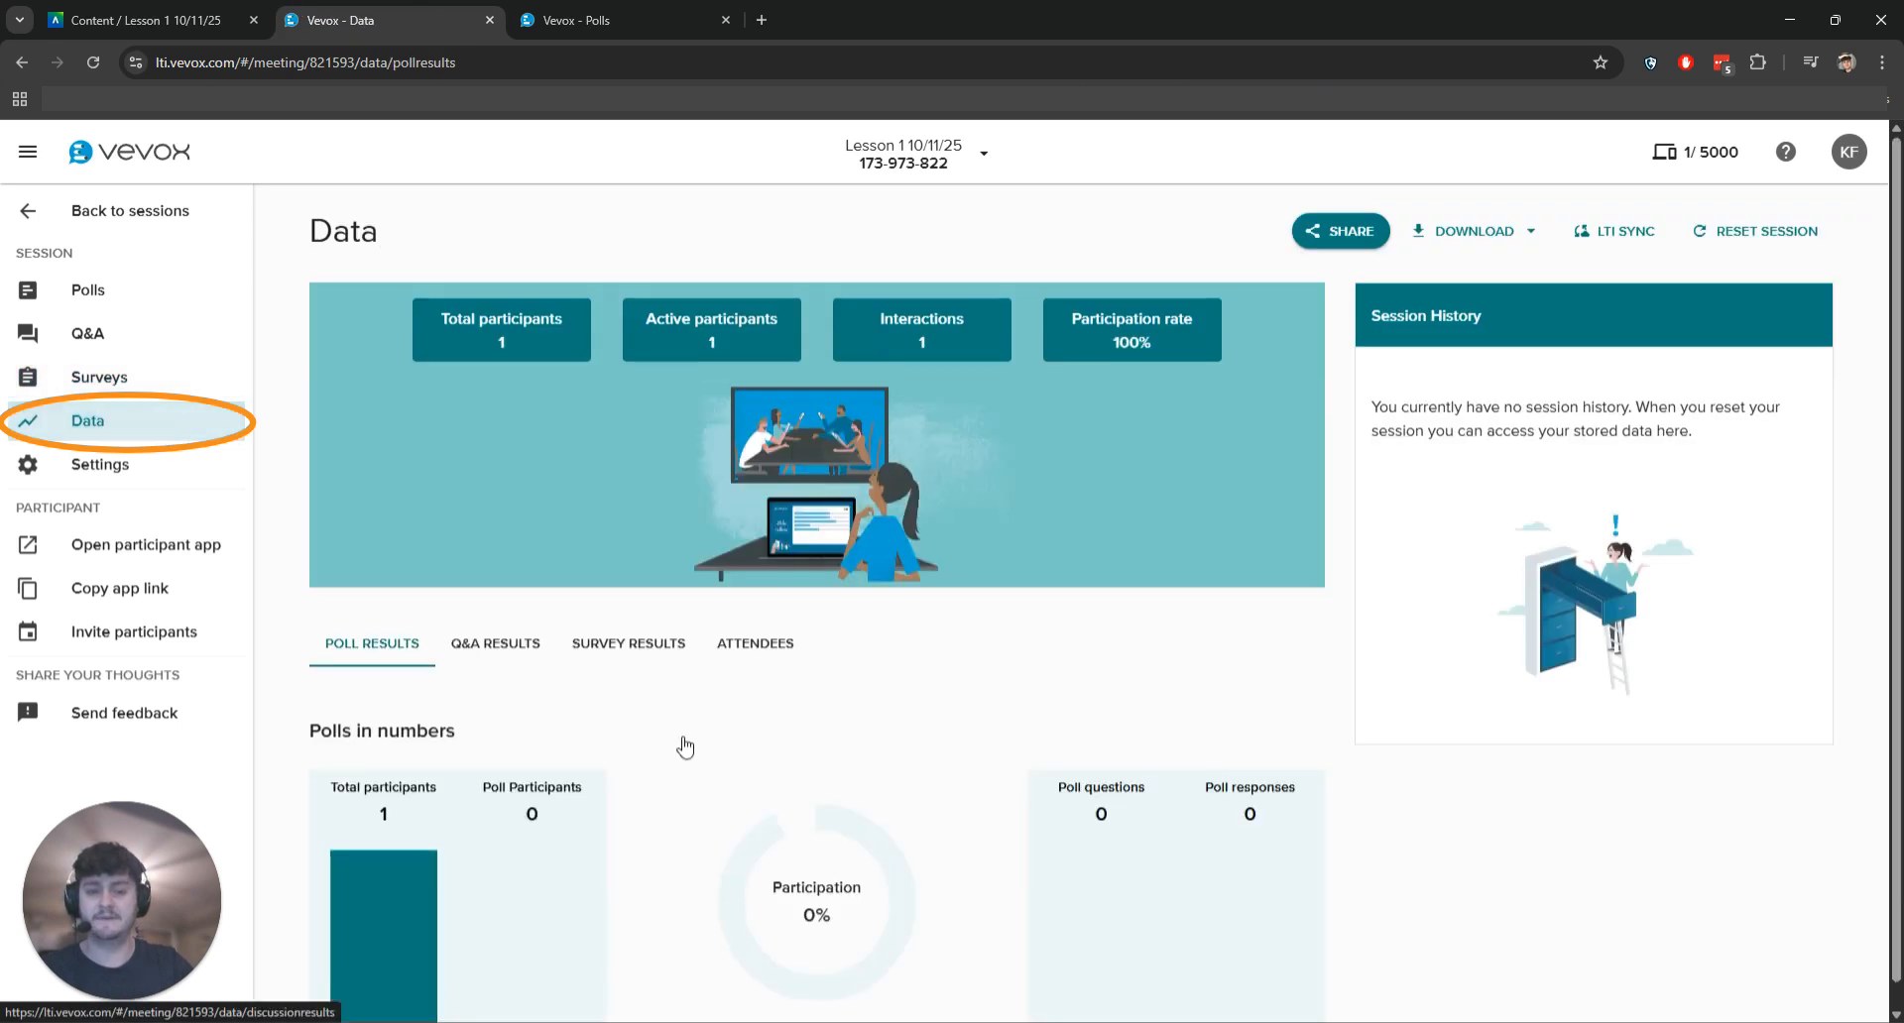
pyautogui.click(1585, 236)
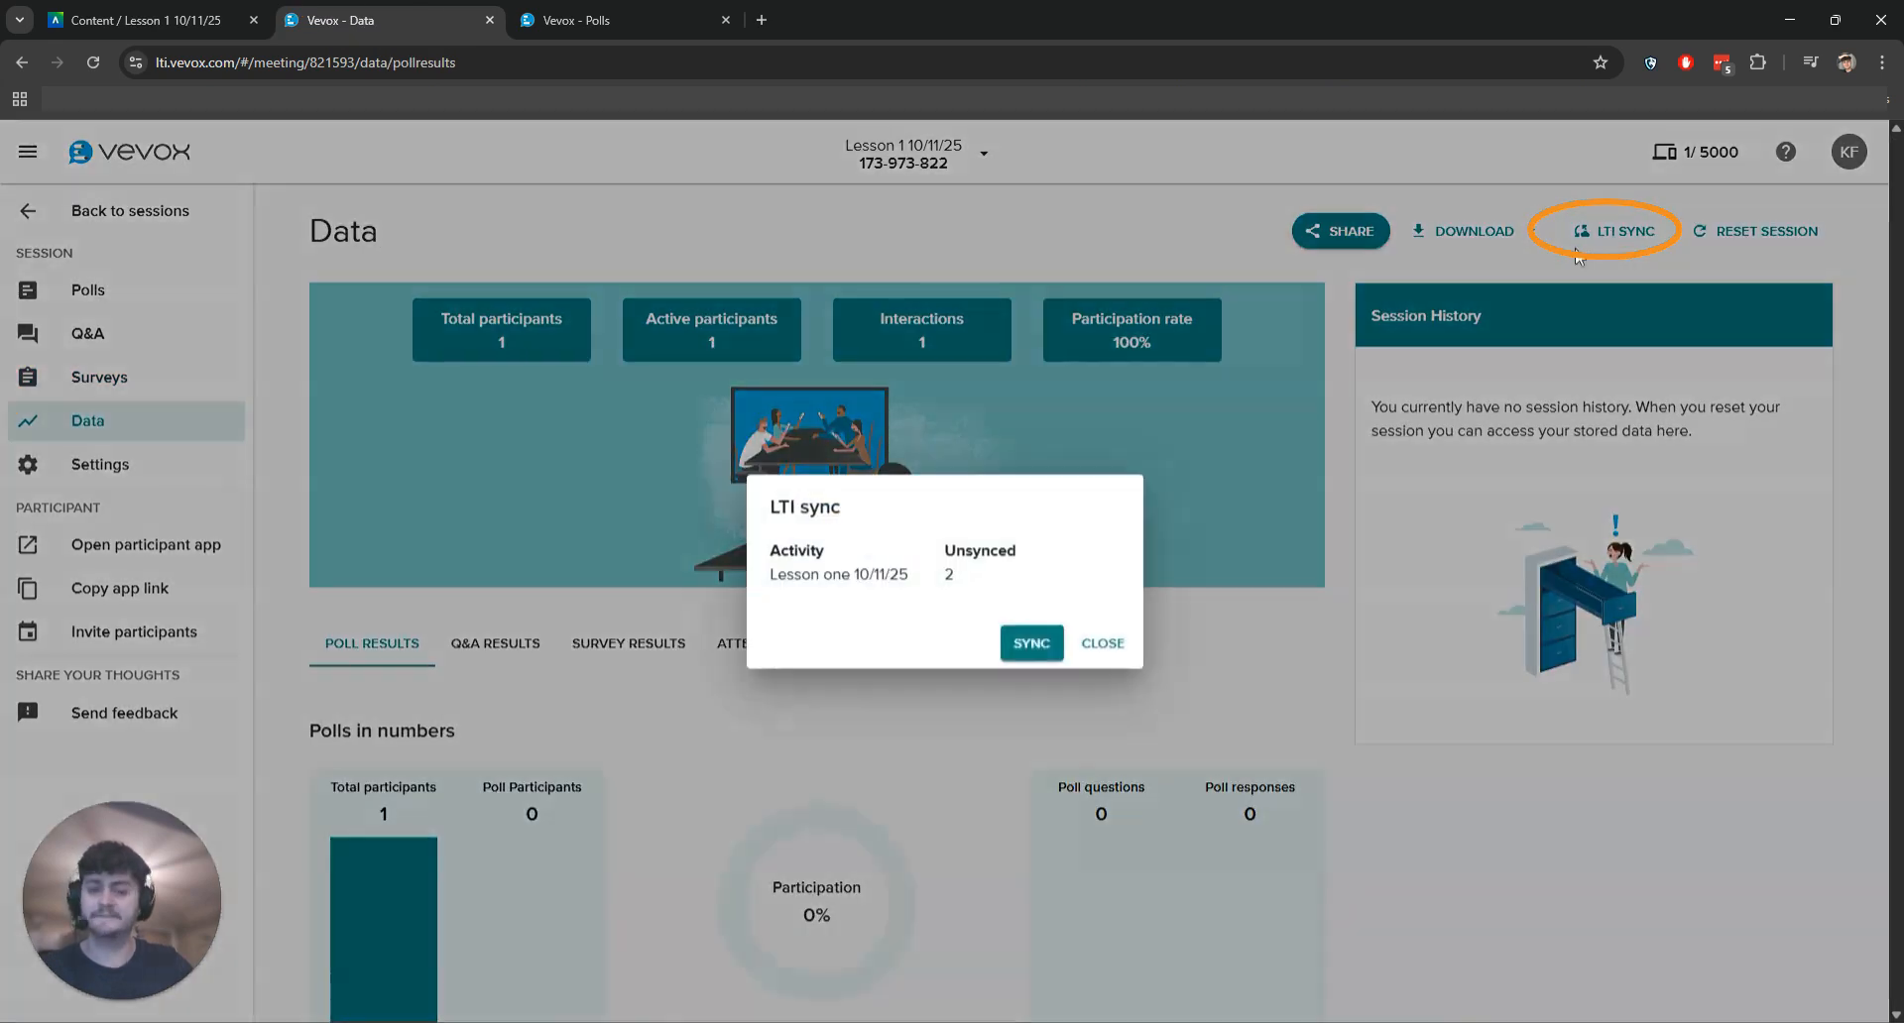
pyautogui.moveTo(976, 582); pyautogui.dragTo(936, 575)
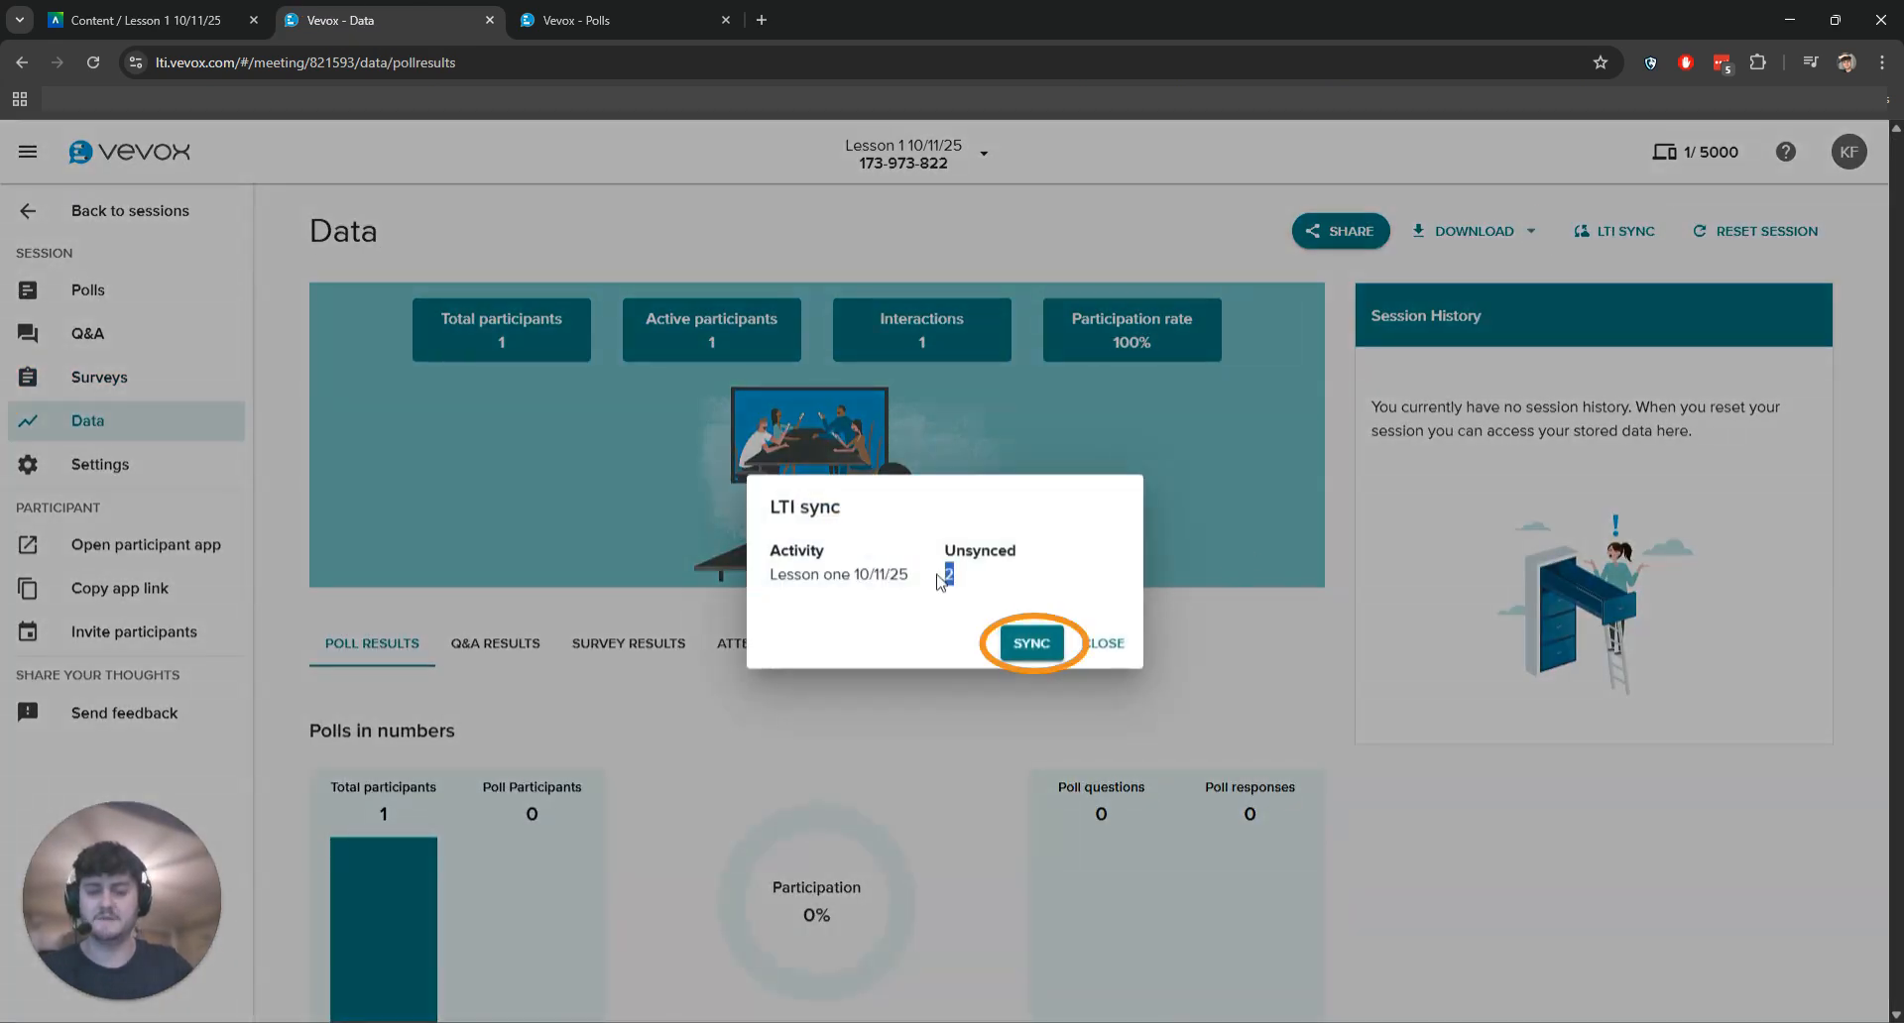
pyautogui.click(1031, 643)
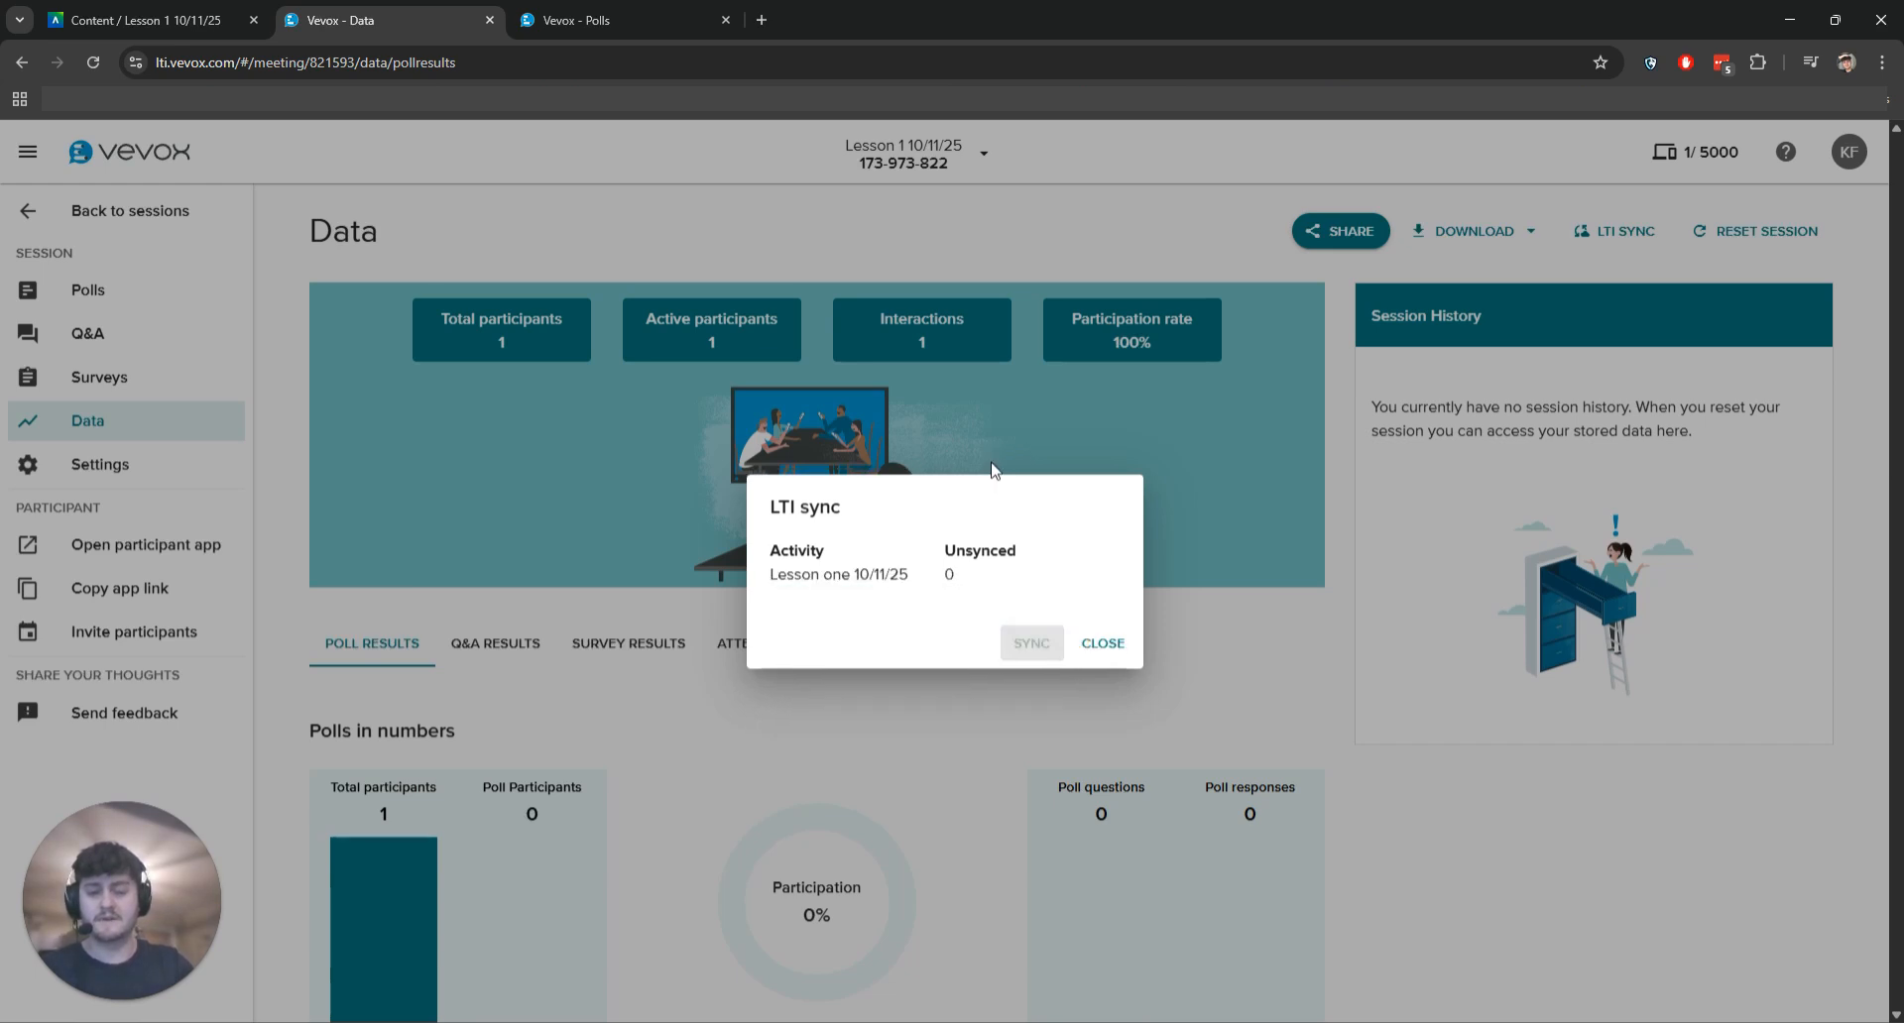
# Switch back to Blackboard, check the preview student's two Lesson one grades in the course gradebook and close the course
pyautogui.click(188, 16)
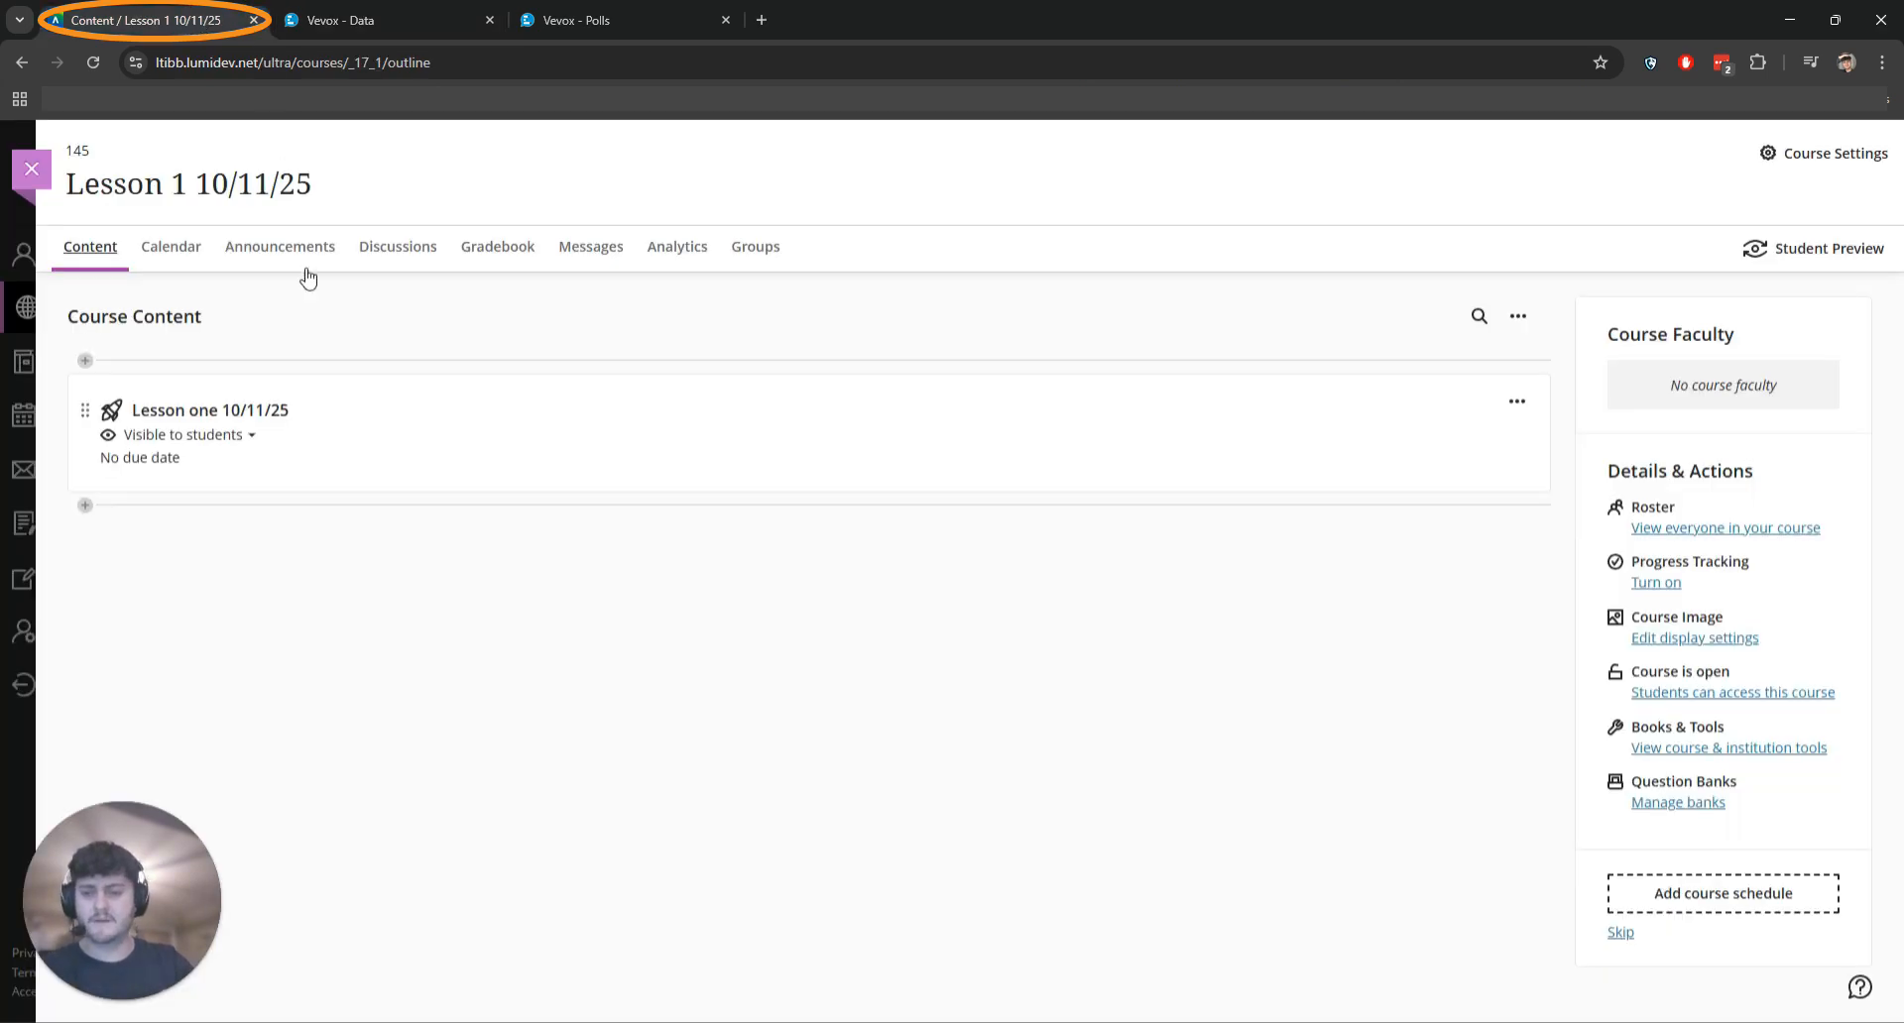
pyautogui.click(484, 251)
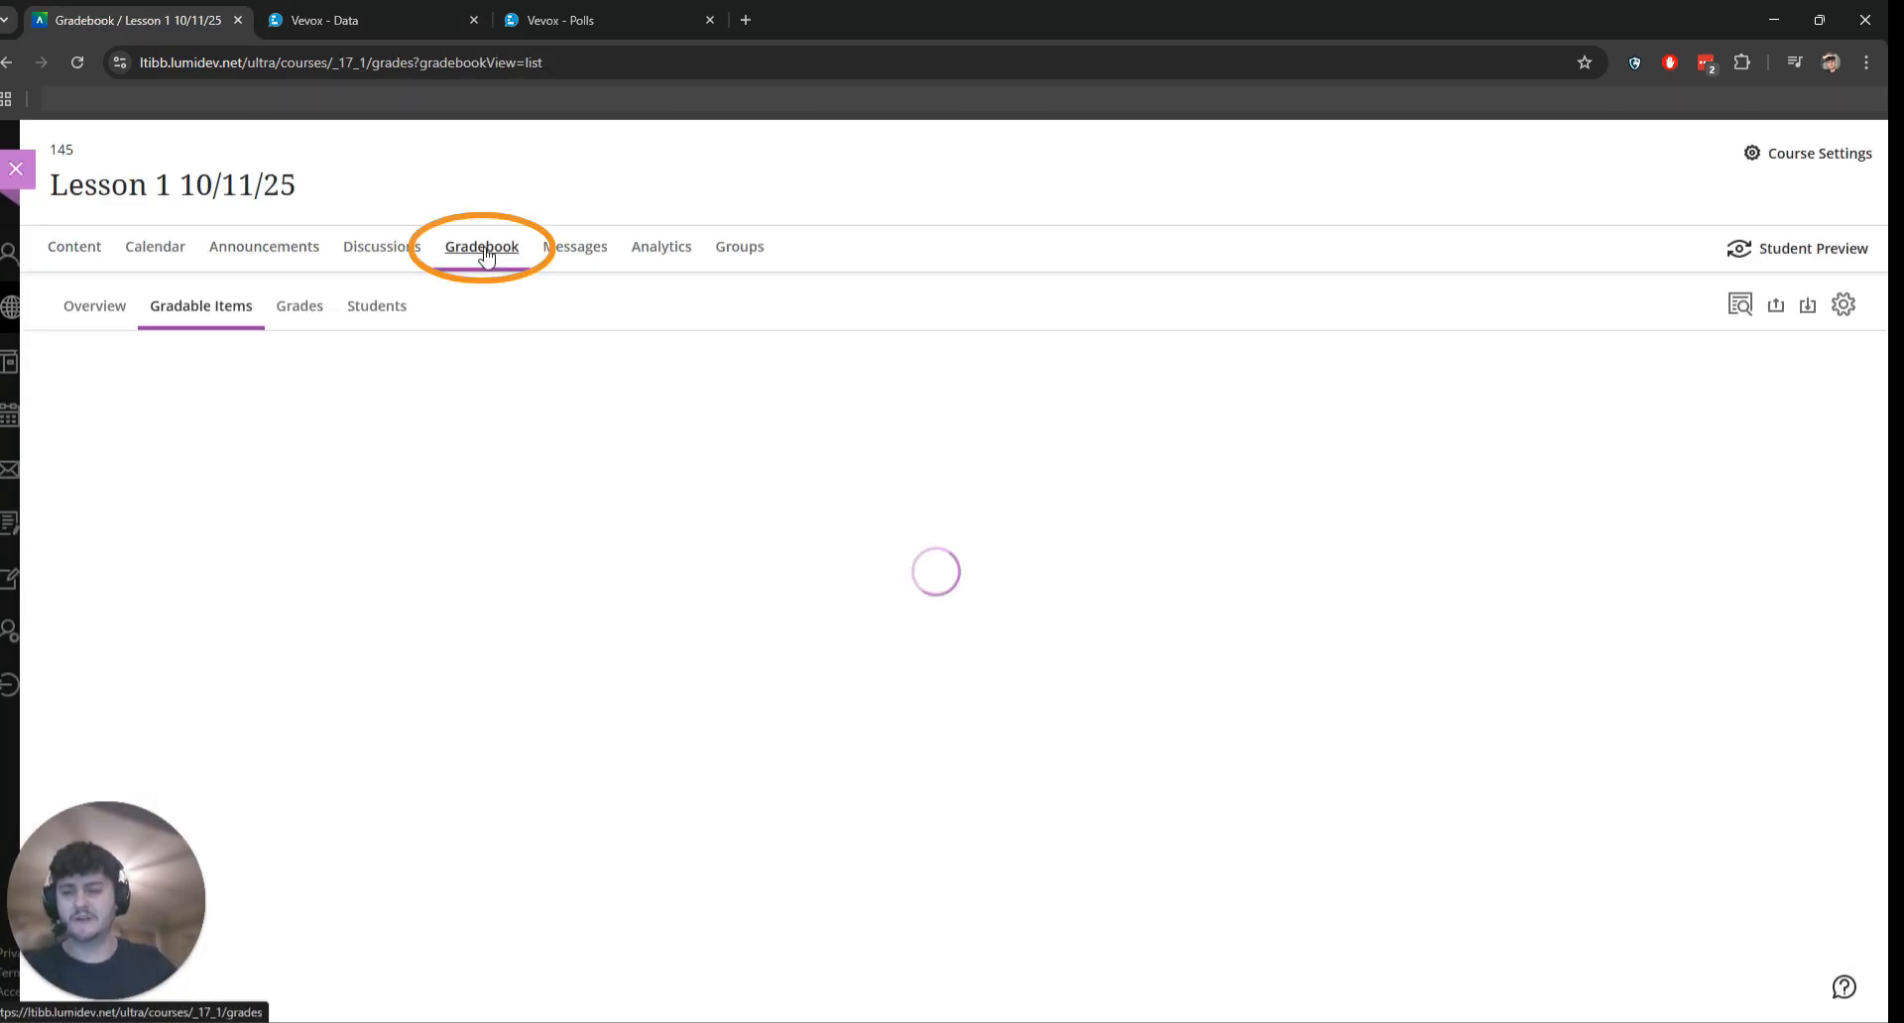
pyautogui.click(313, 308)
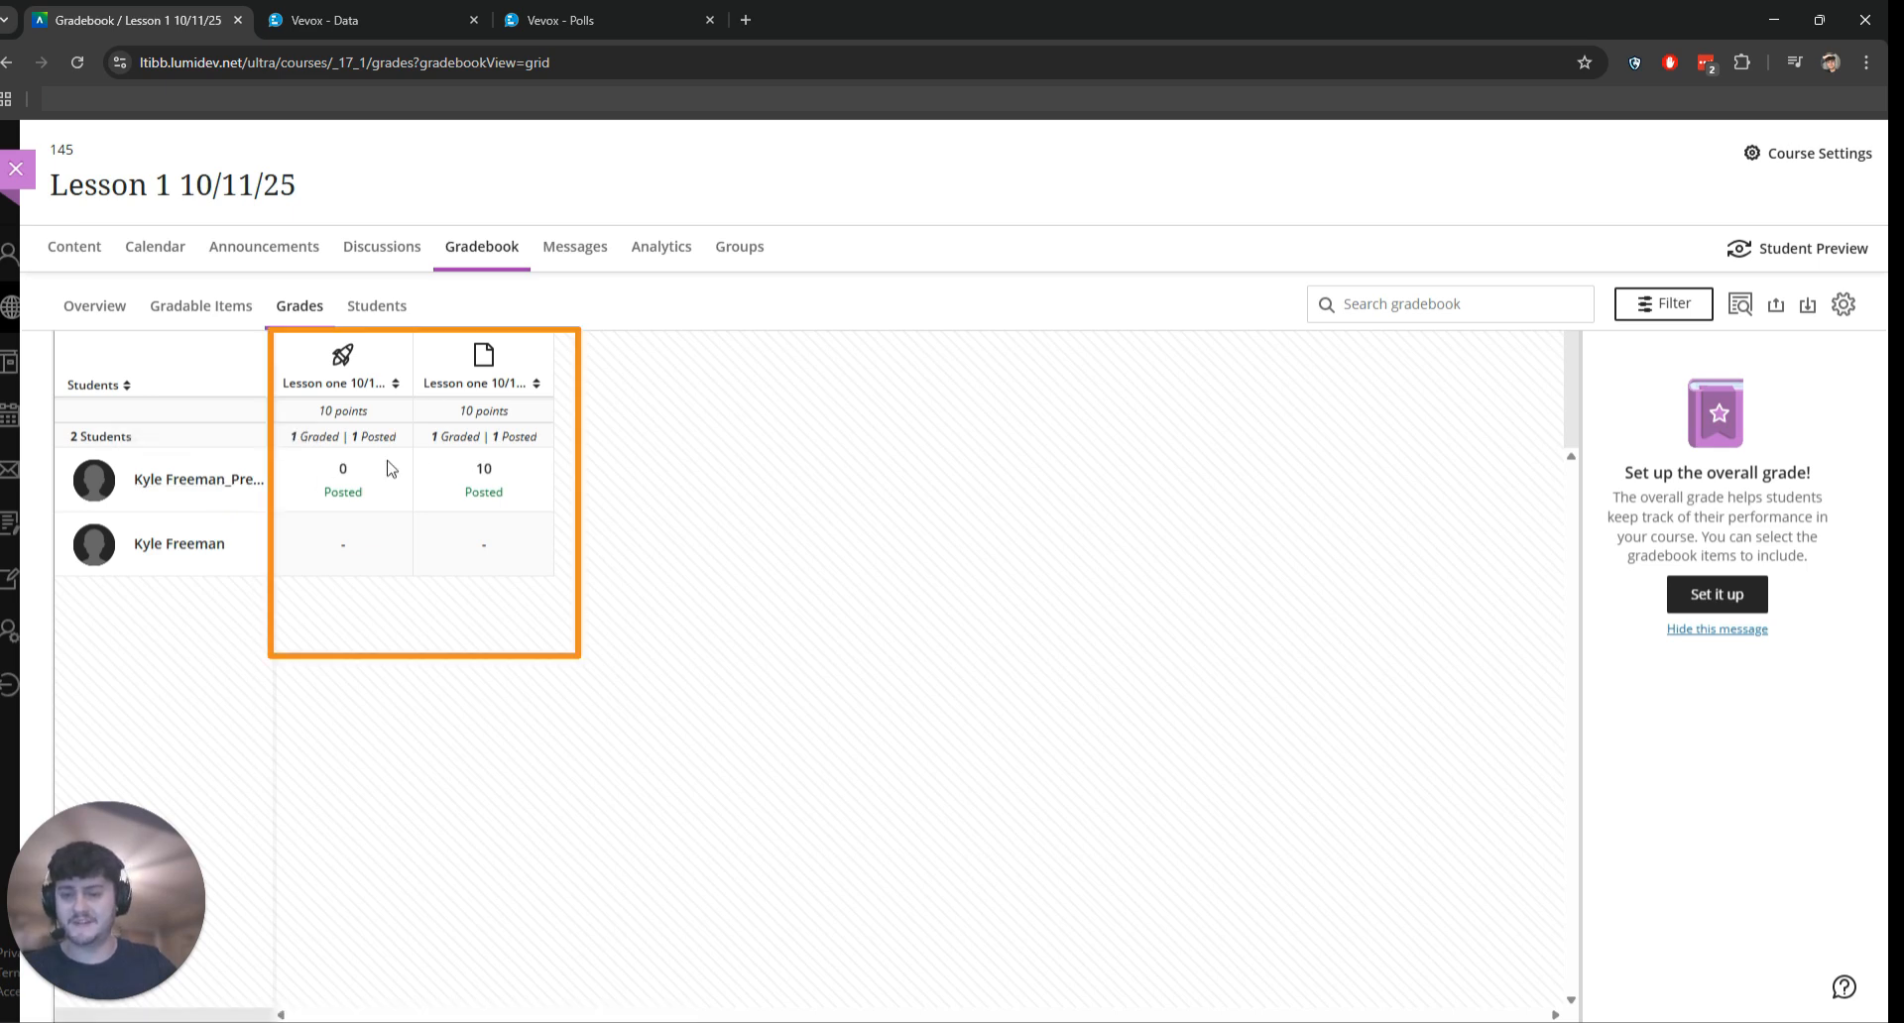
pyautogui.click(344, 468)
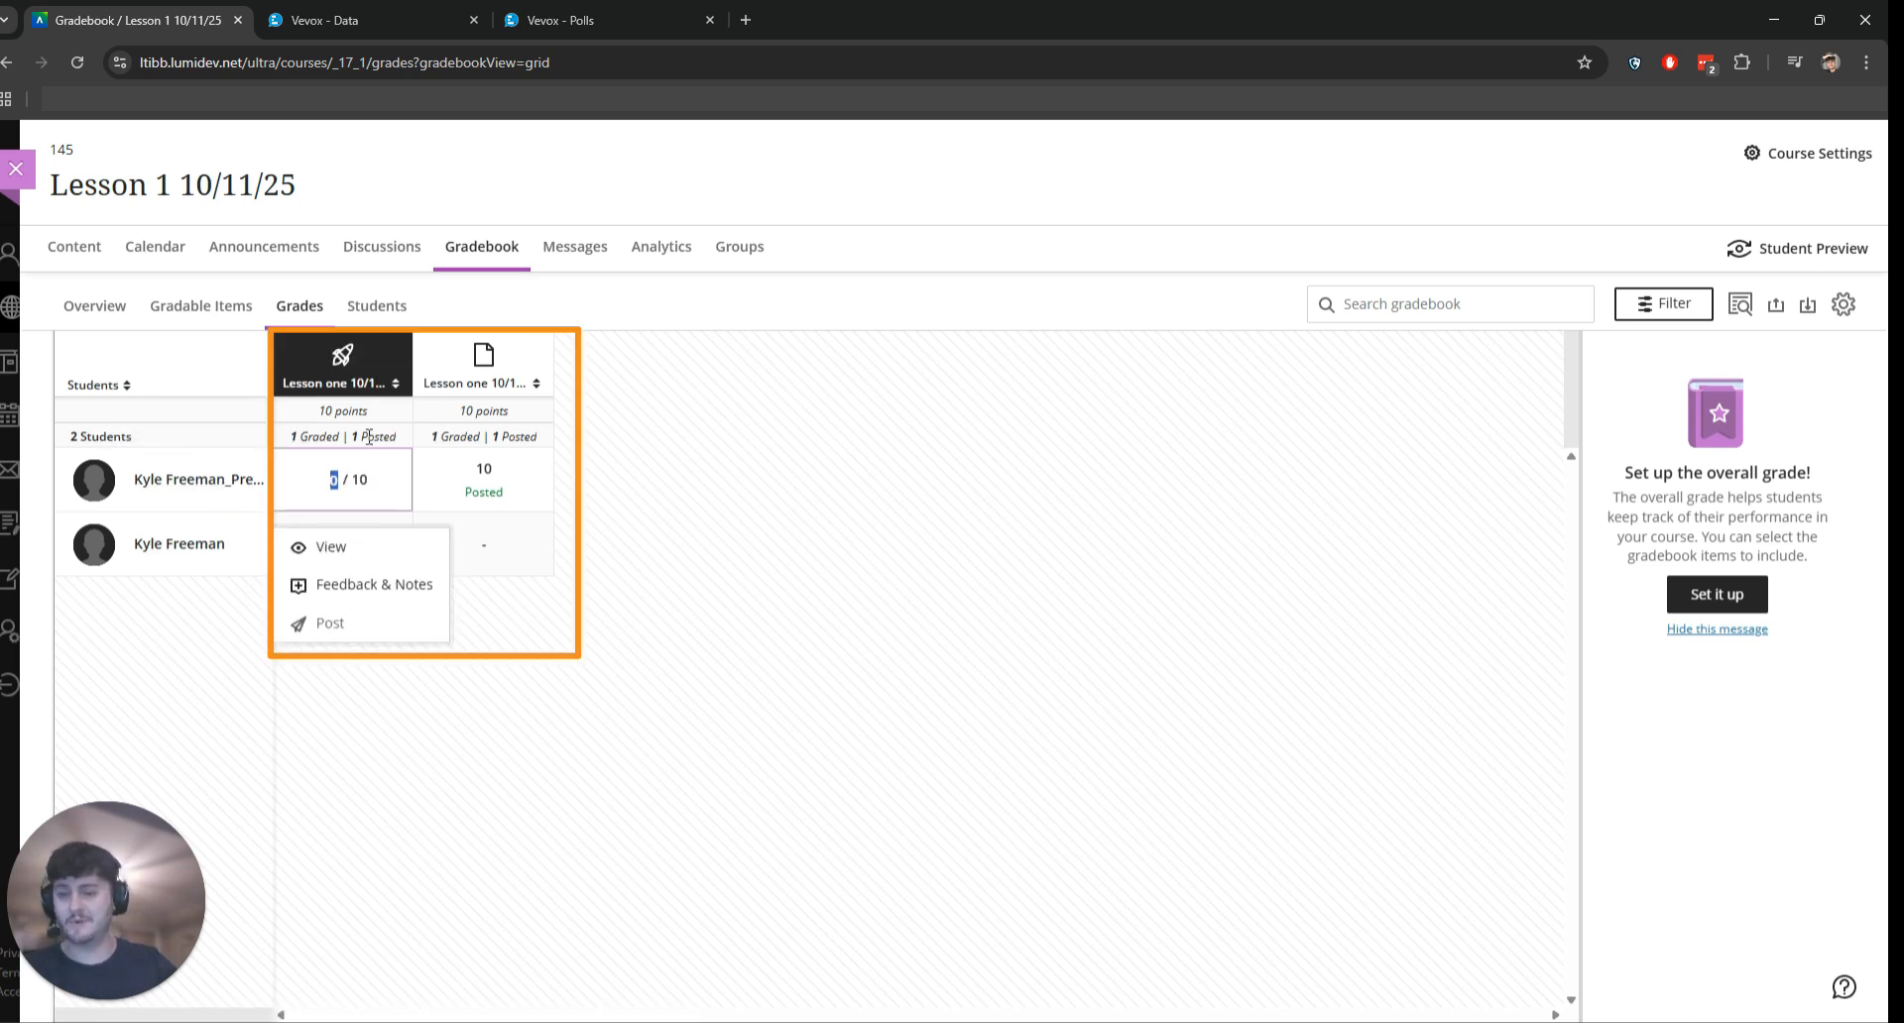
pyautogui.click(474, 480)
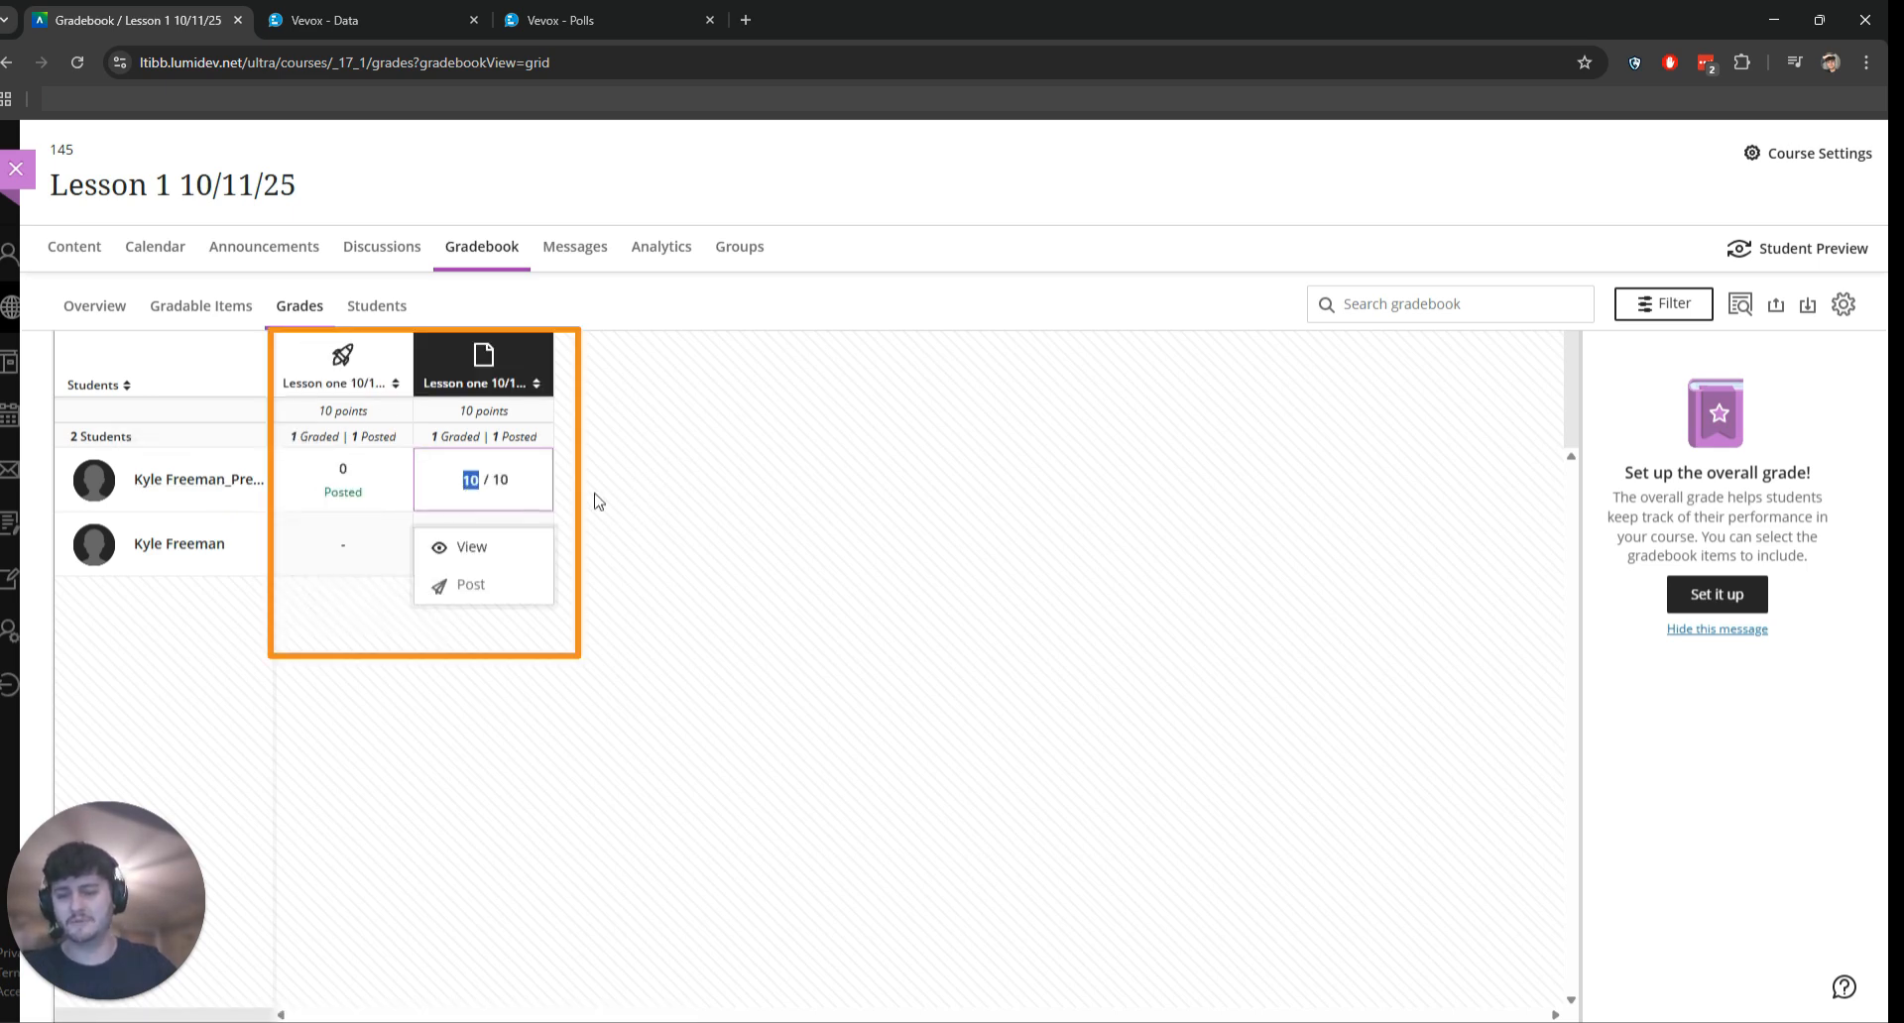
pyautogui.click(746, 408)
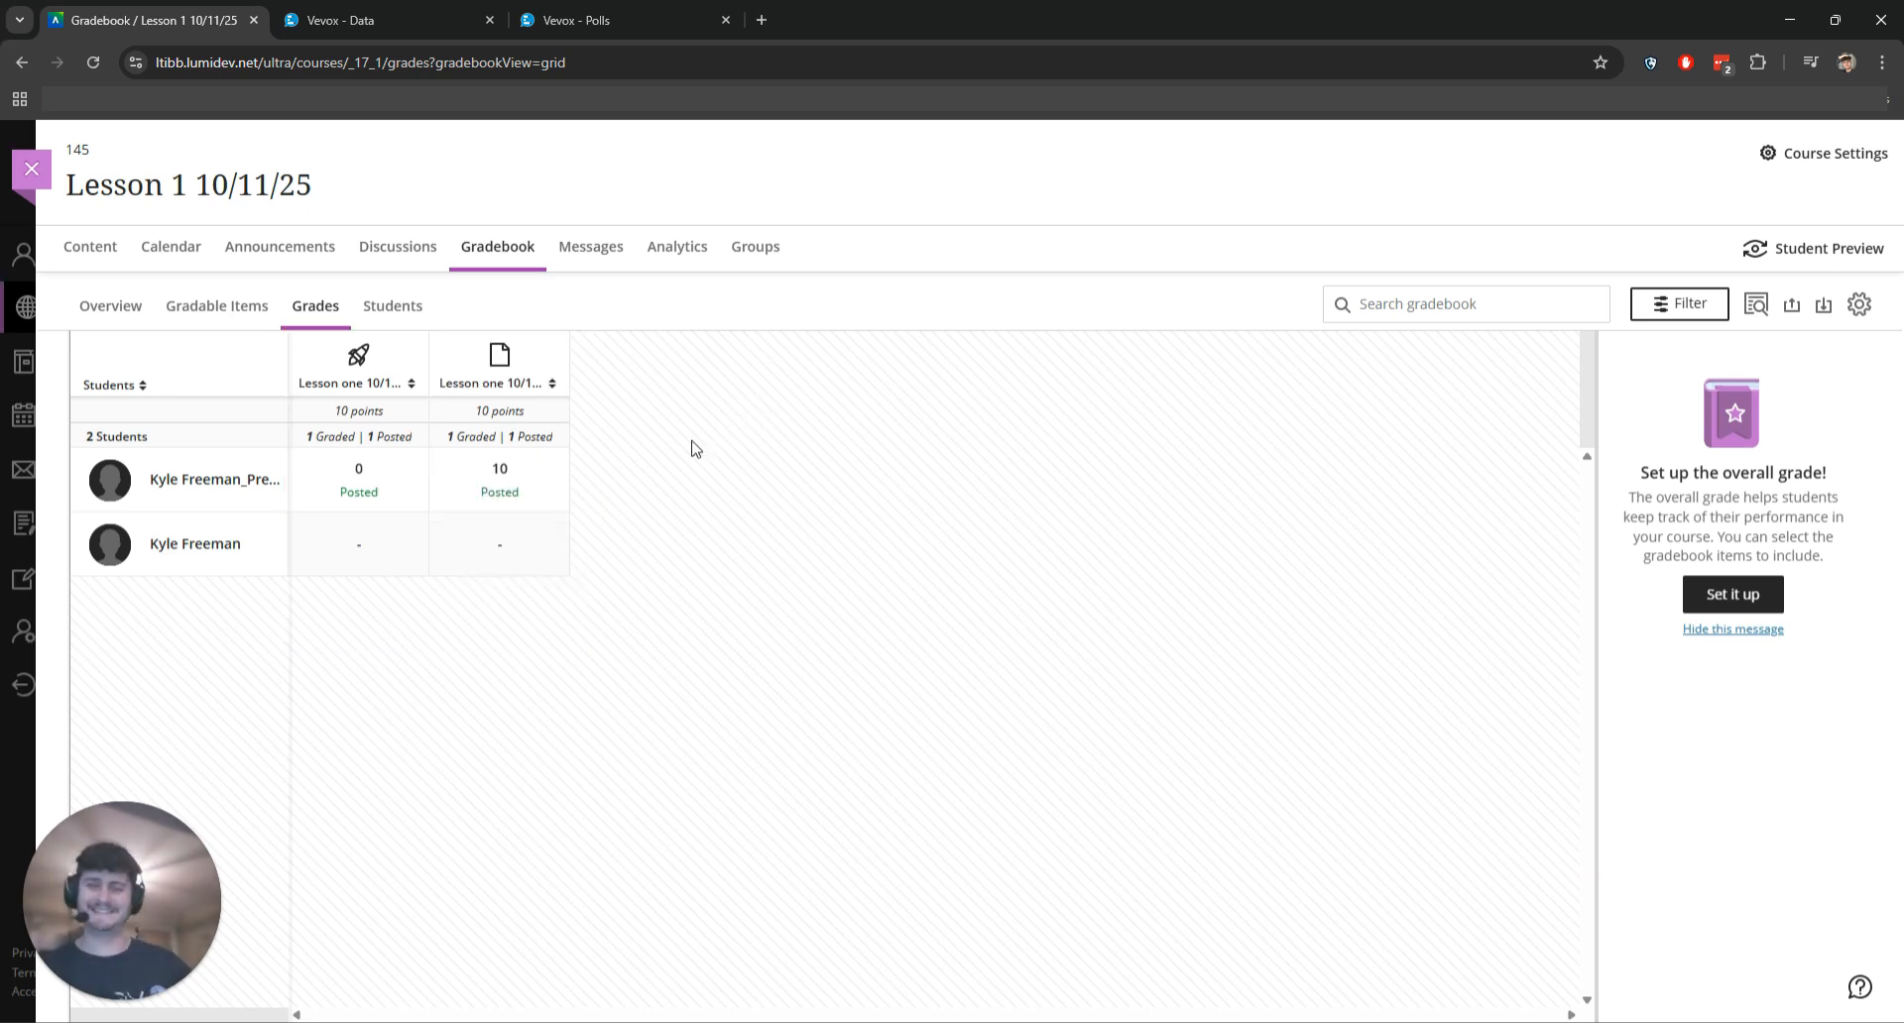
pyautogui.click(16, 168)
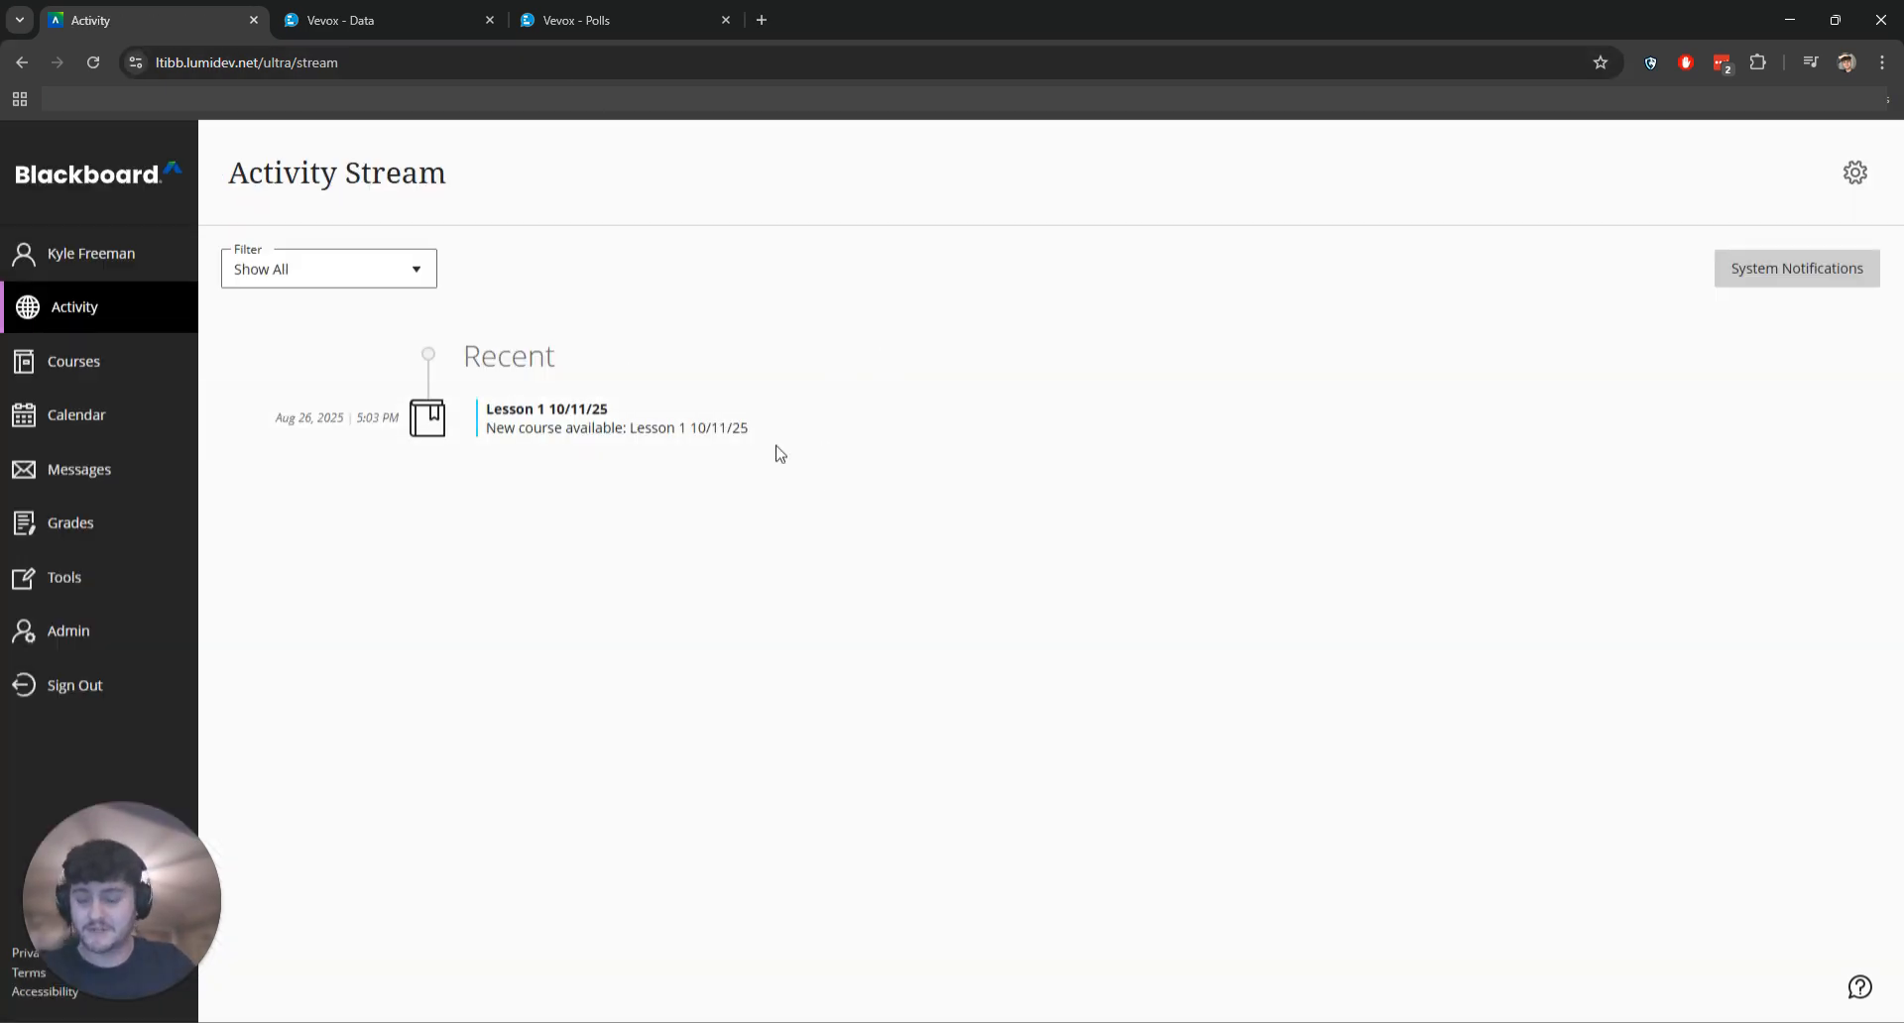